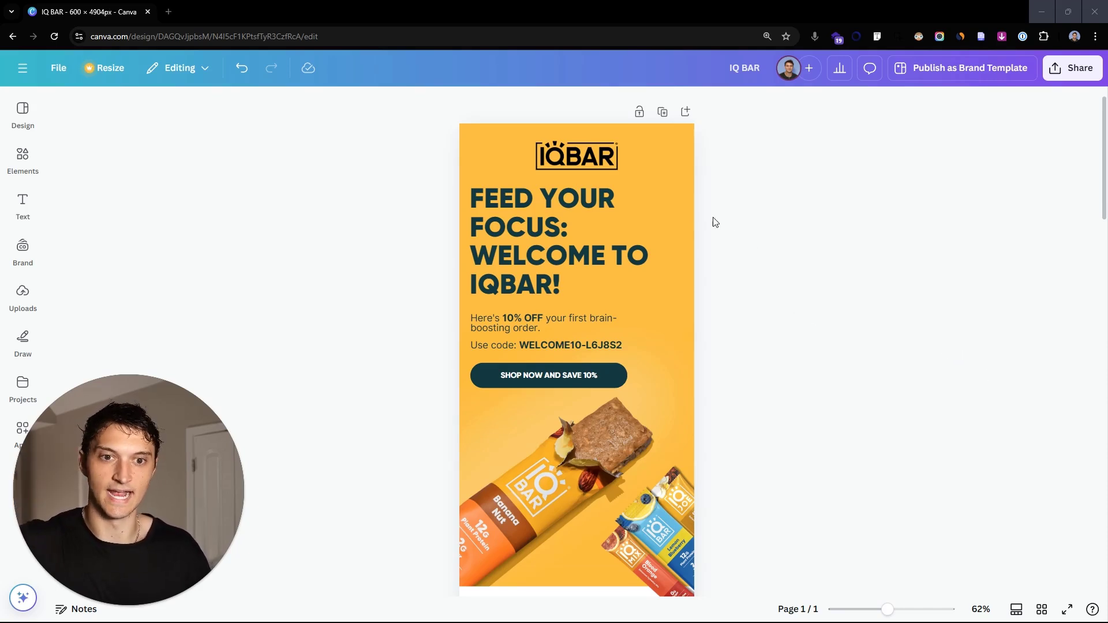
- Create a blank custom-size design of 600 × 4904 px and dismiss the template list
scroll(687, 242, down, 2)
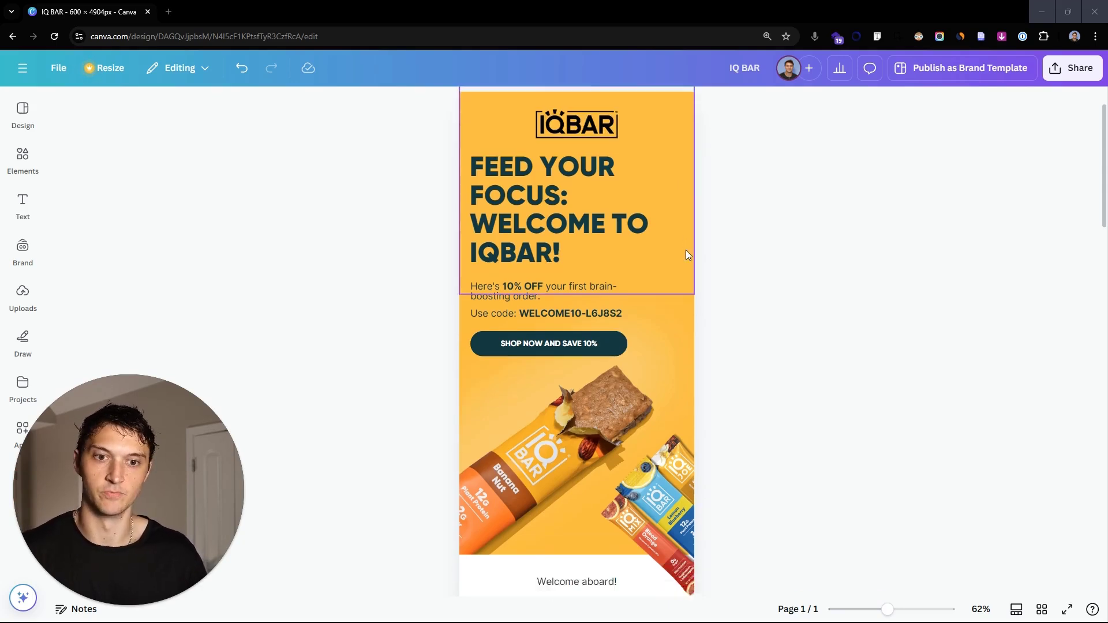
scroll(637, 149, up, 3)
scroll(668, 219, down, 4)
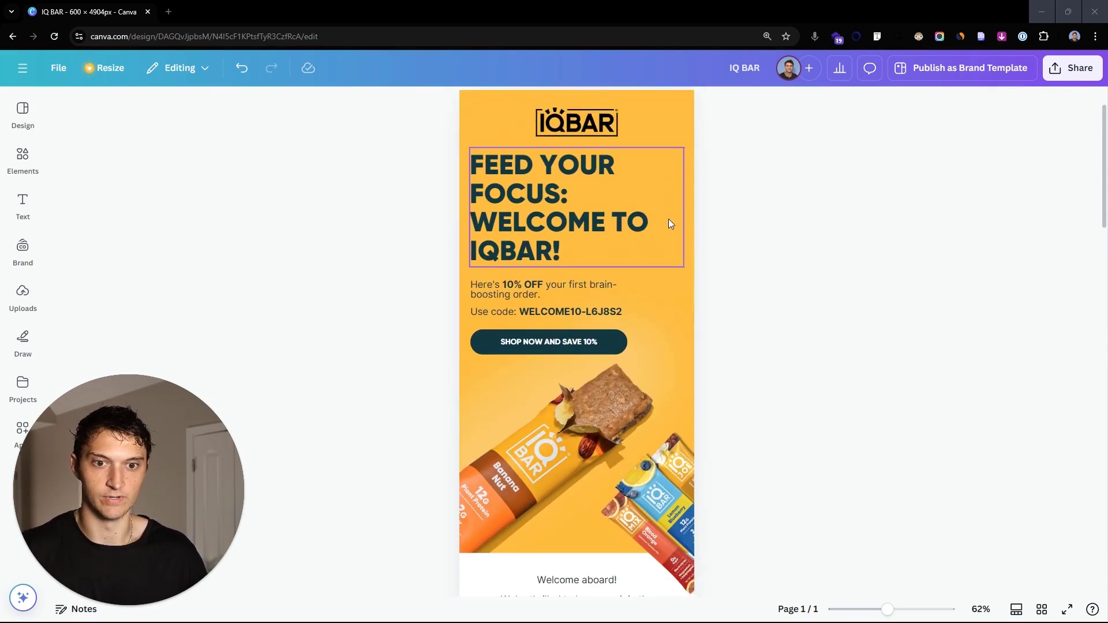
scroll(671, 232, down, 5)
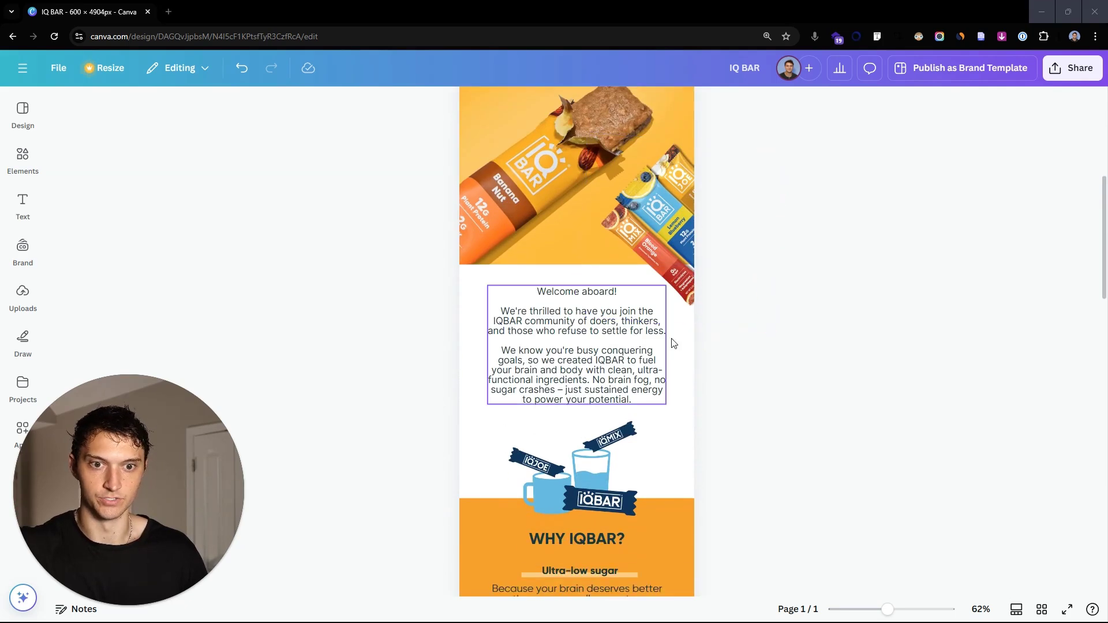
scroll(692, 340, down, 8)
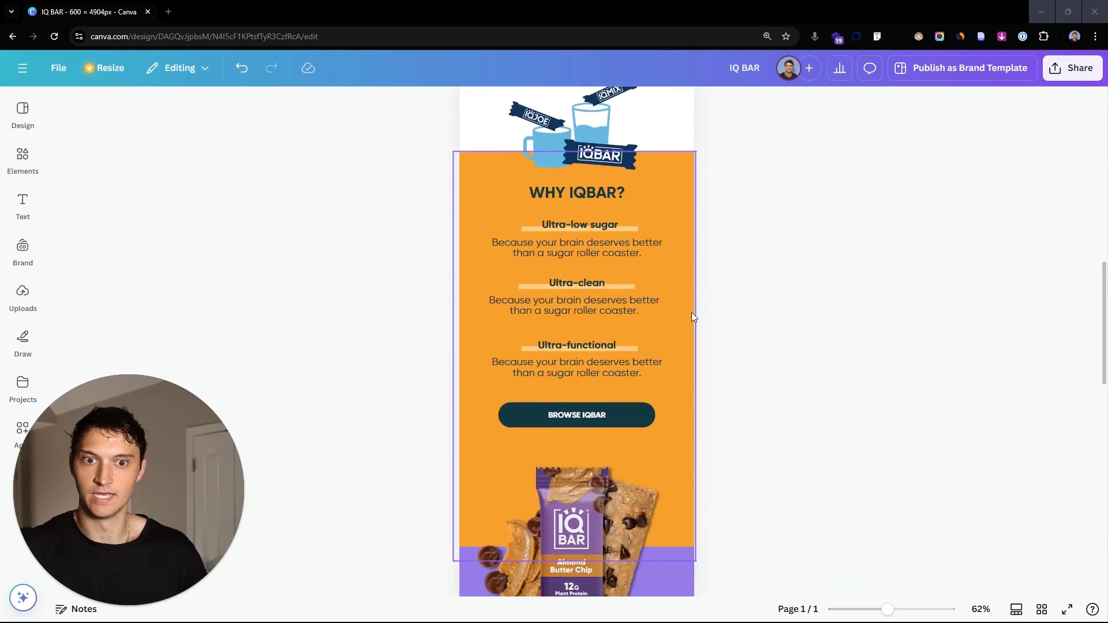
scroll(686, 334, down, 6)
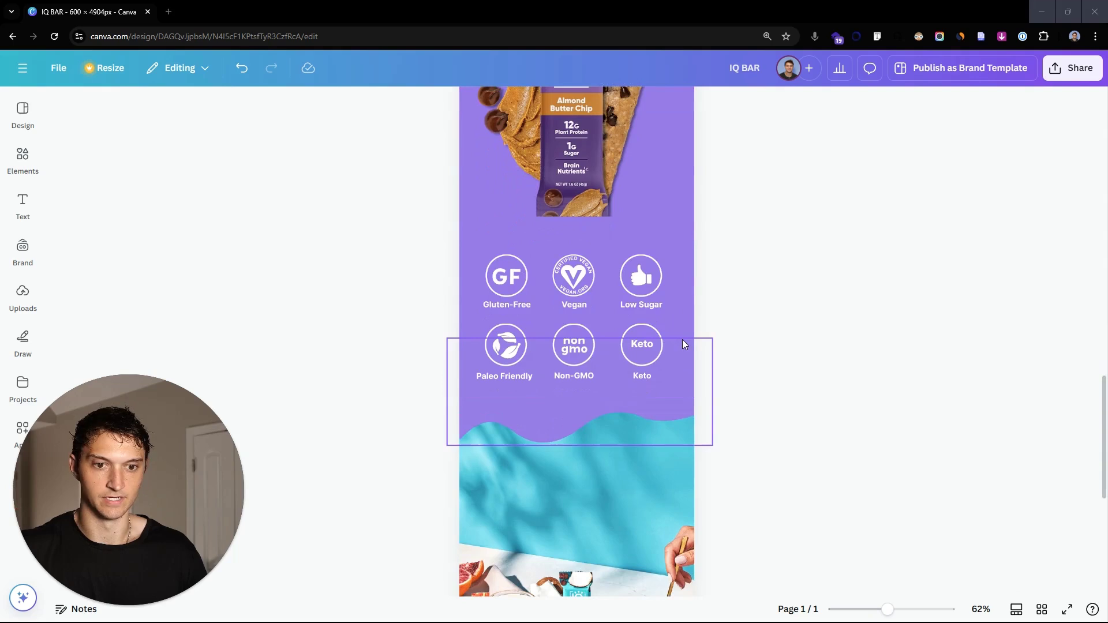
scroll(684, 347, down, 2)
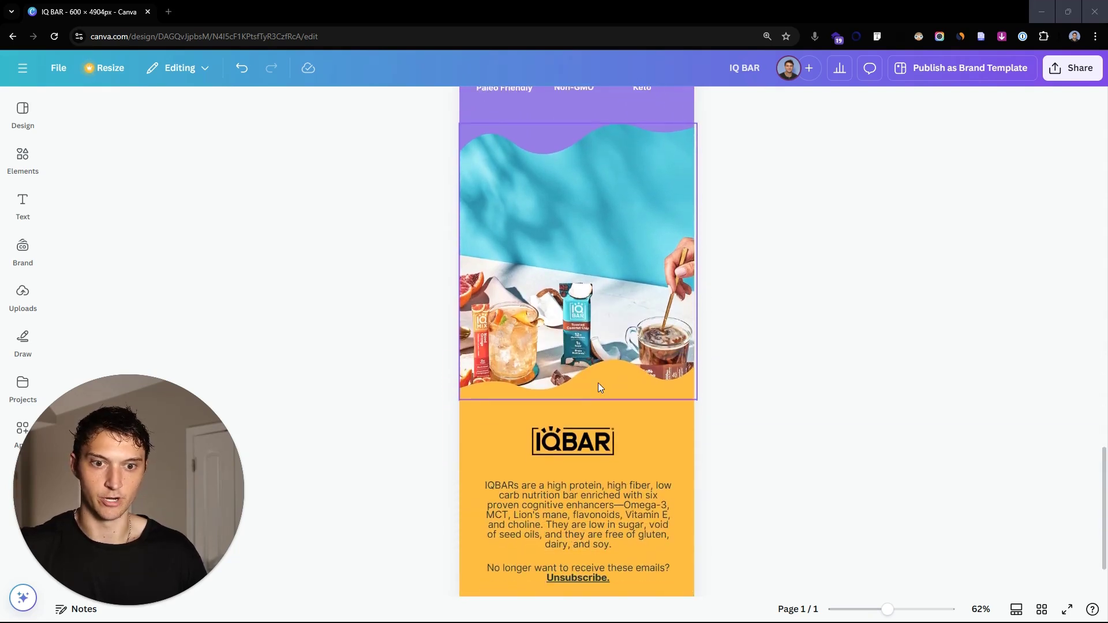
scroll(691, 266, down, 2)
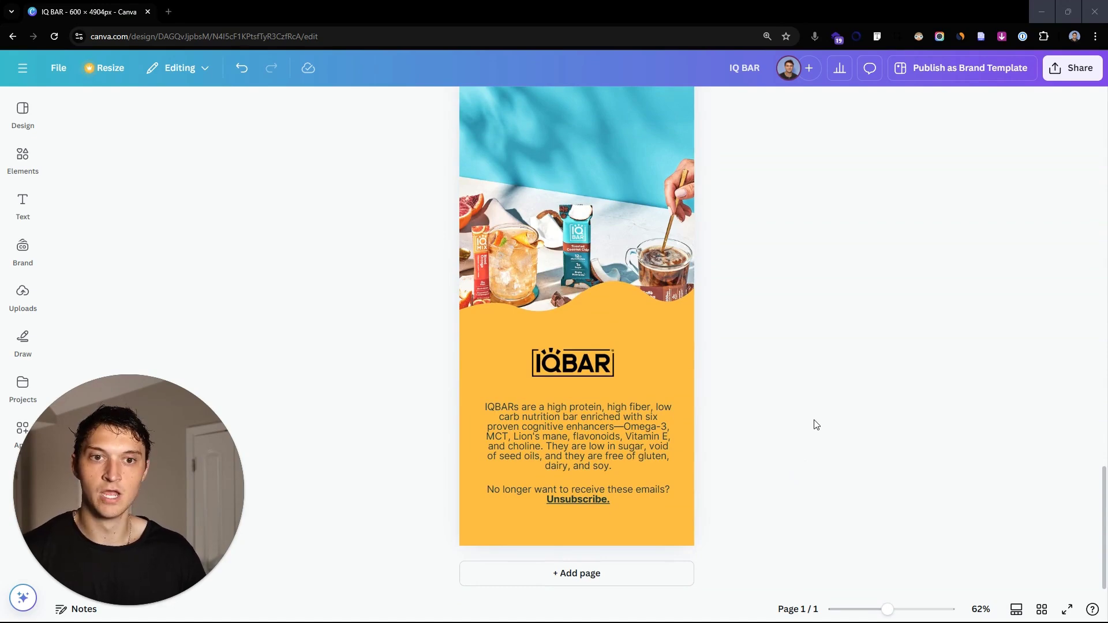
scroll(816, 425, up, 20)
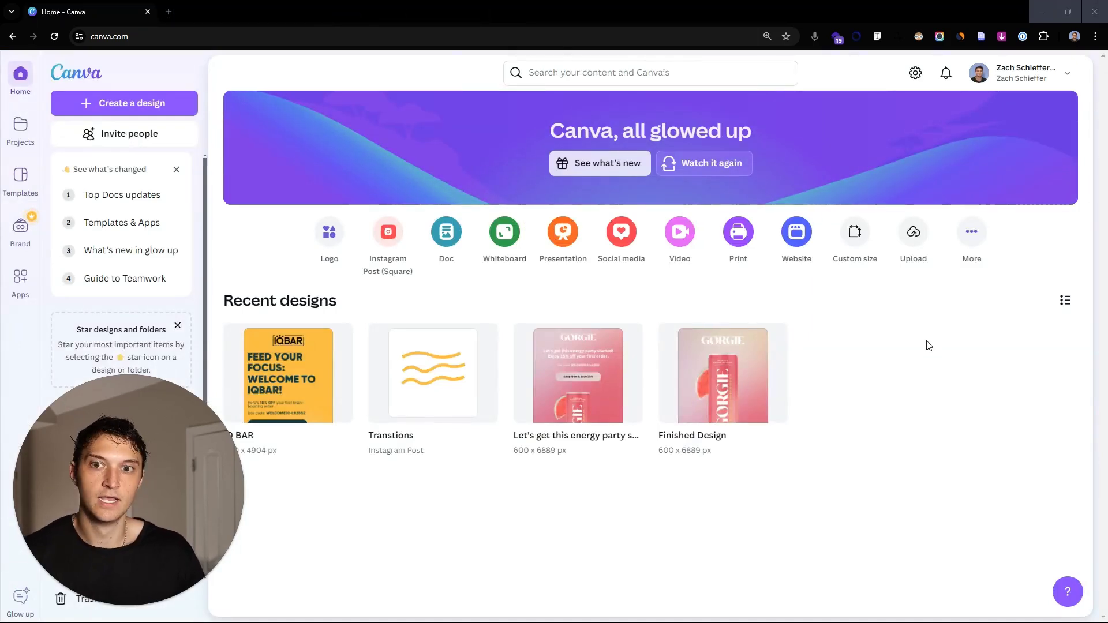
click(855, 234)
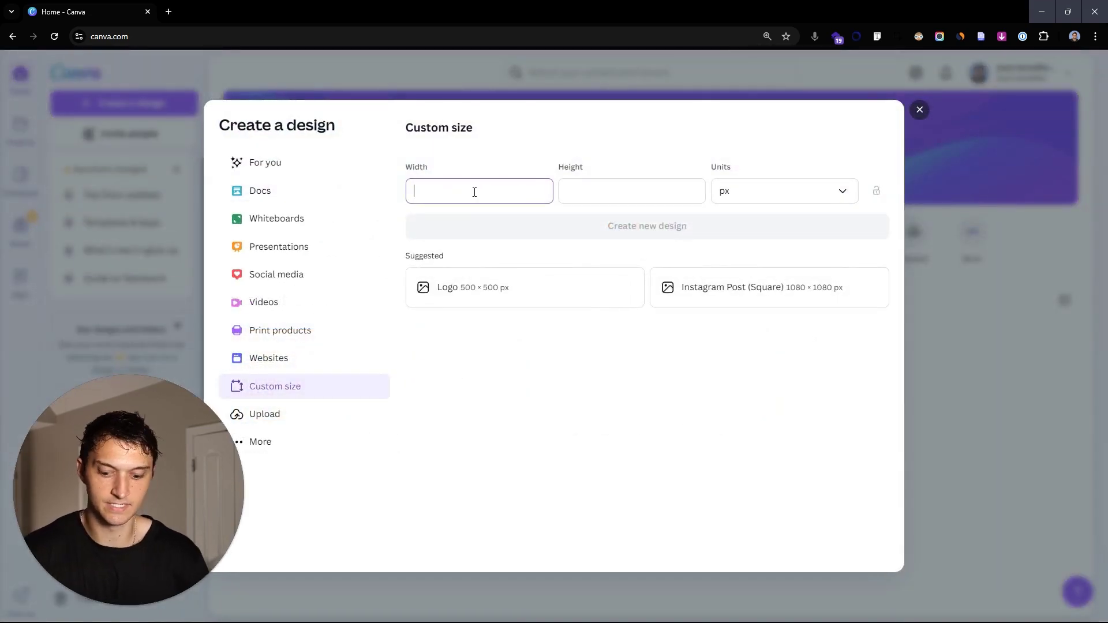
key(Tab)
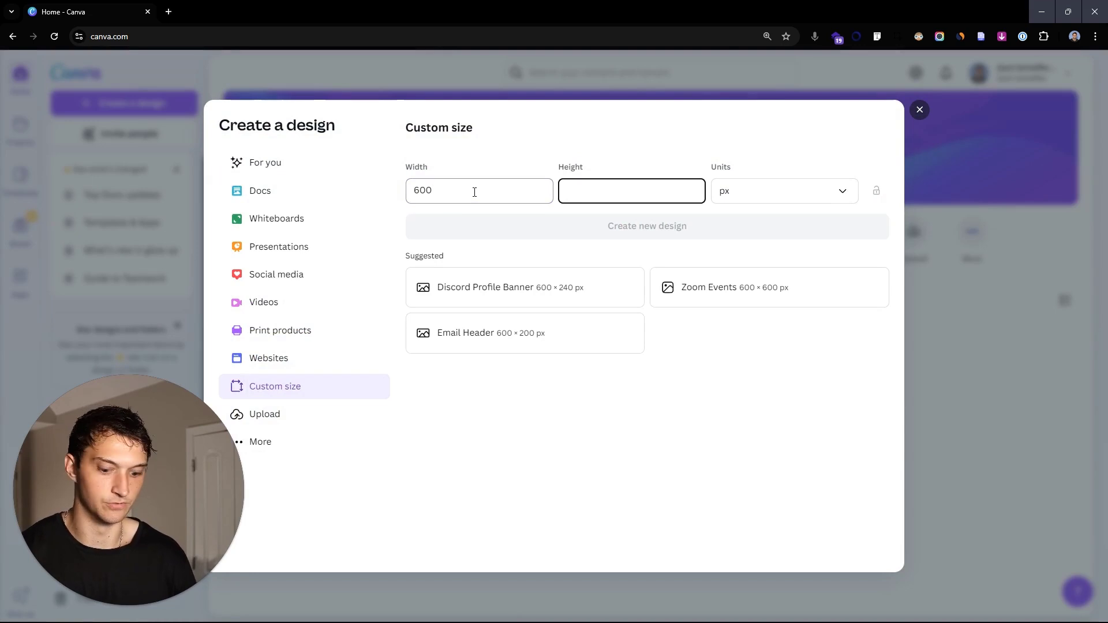
text(4904)
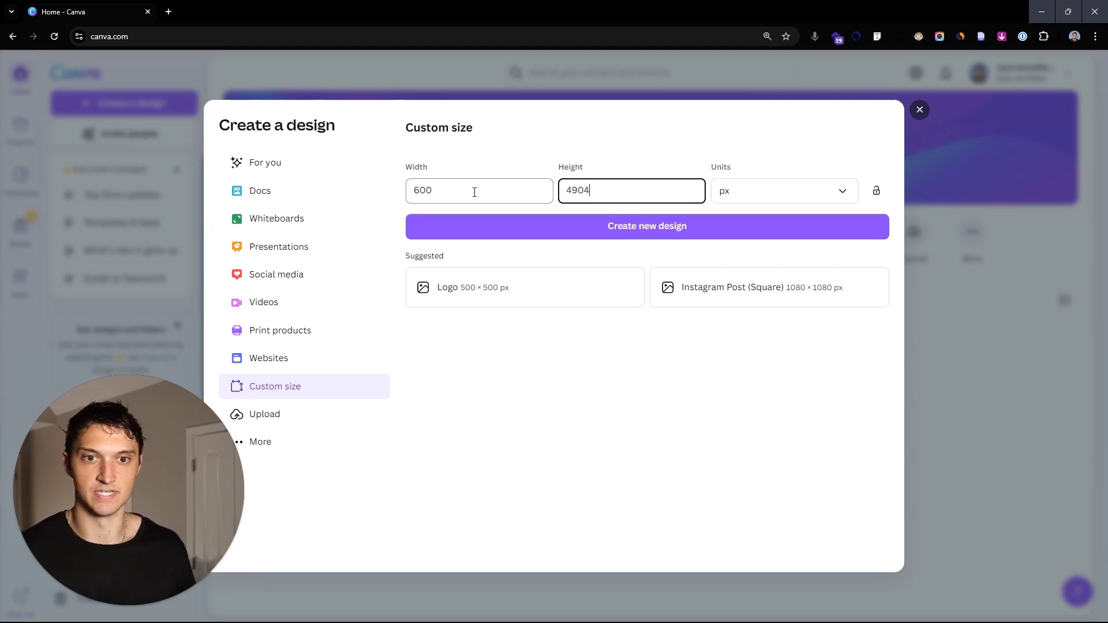
click(707, 226)
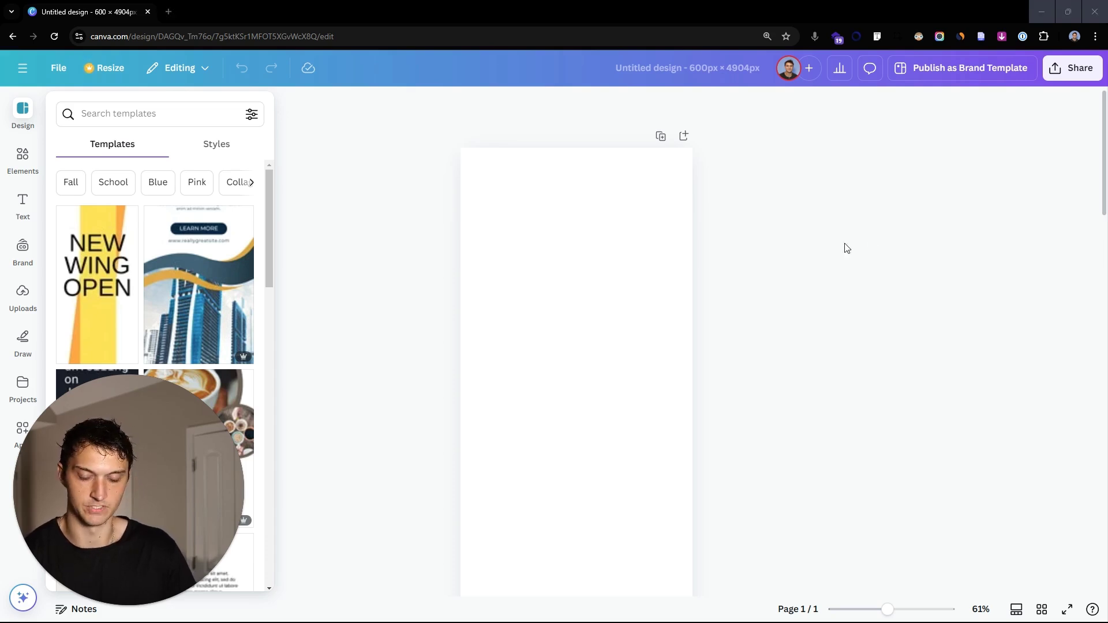
click(591, 249)
- Try the pasted orange image, then a black square stretched from the page's top-left corner
key(ctrl+v)
drag(628, 284, 627, 355)
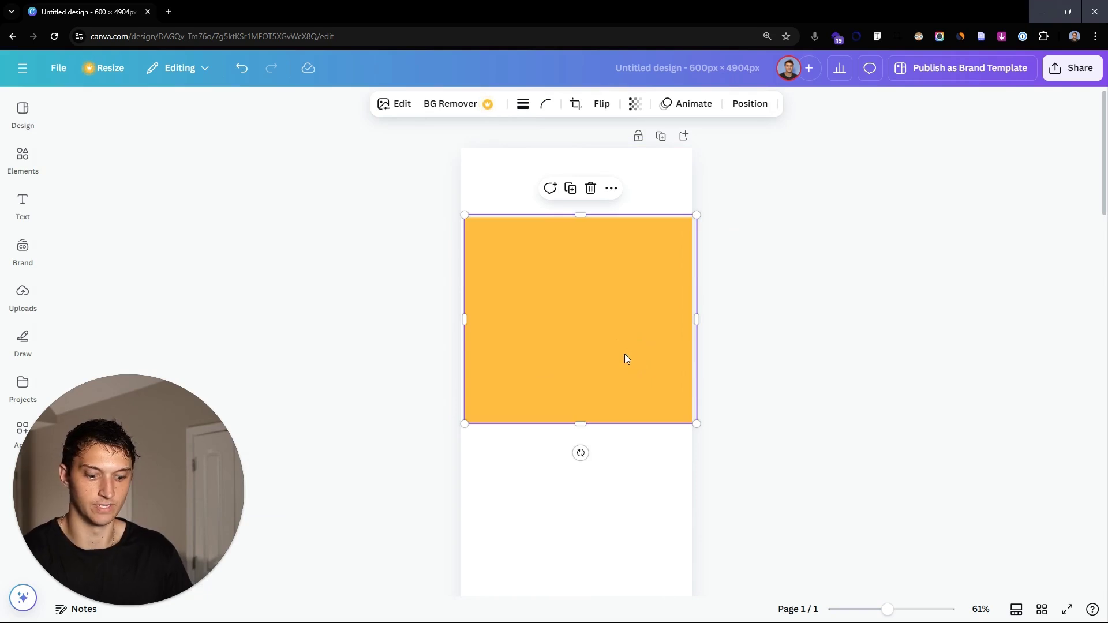
key(Delete)
key(r)
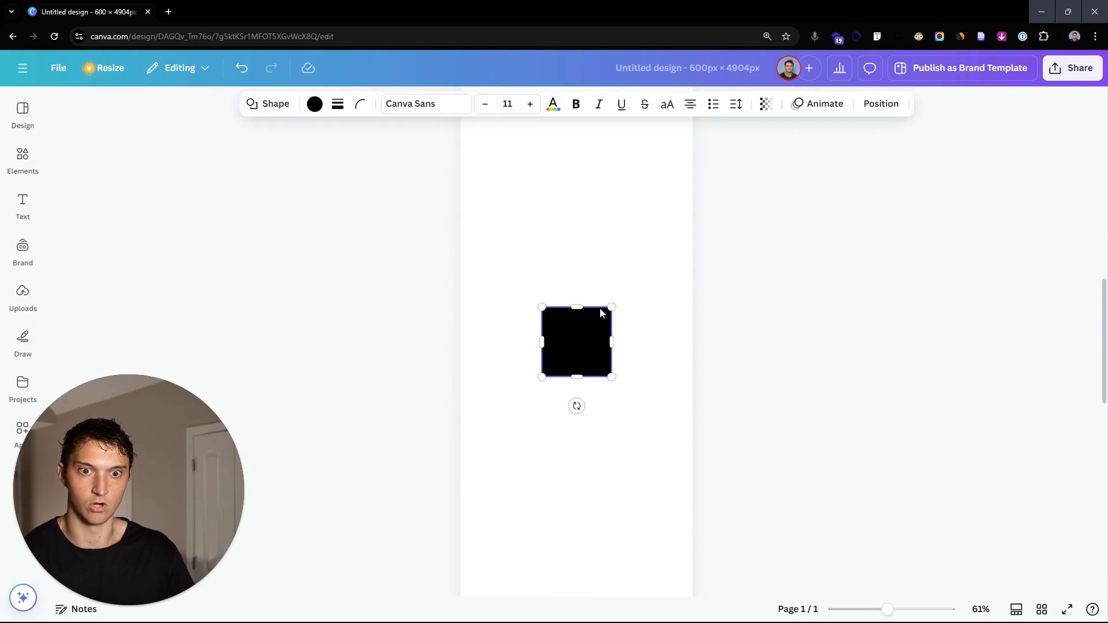
drag(583, 334, 569, 240)
drag(601, 278, 593, 305)
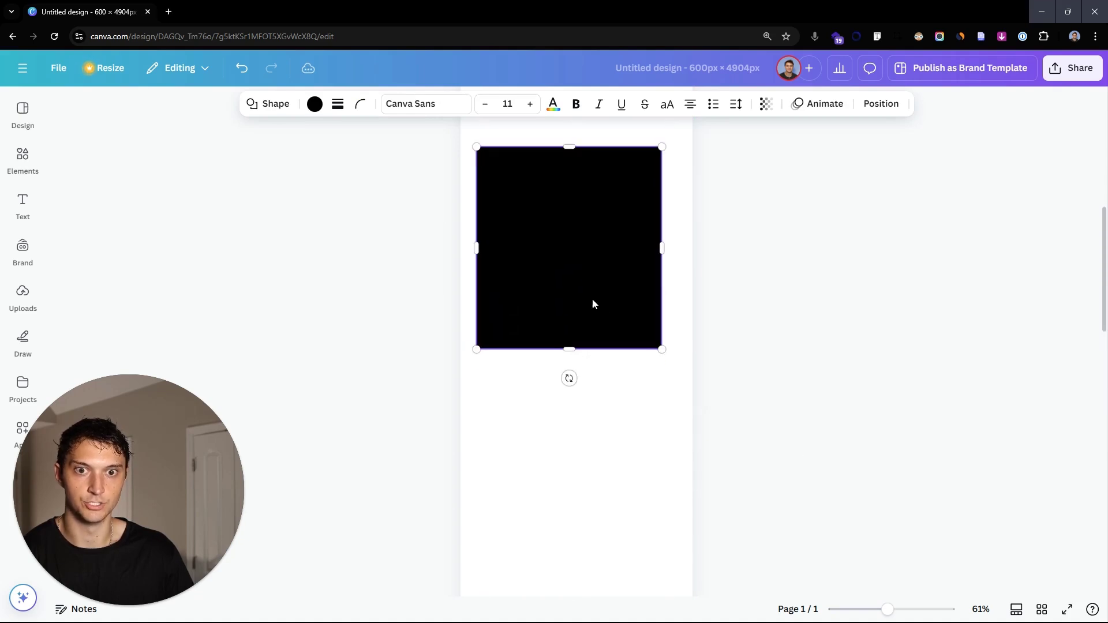
scroll(764, 304, up, 5)
drag(630, 337, 586, 235)
drag(647, 348, 710, 473)
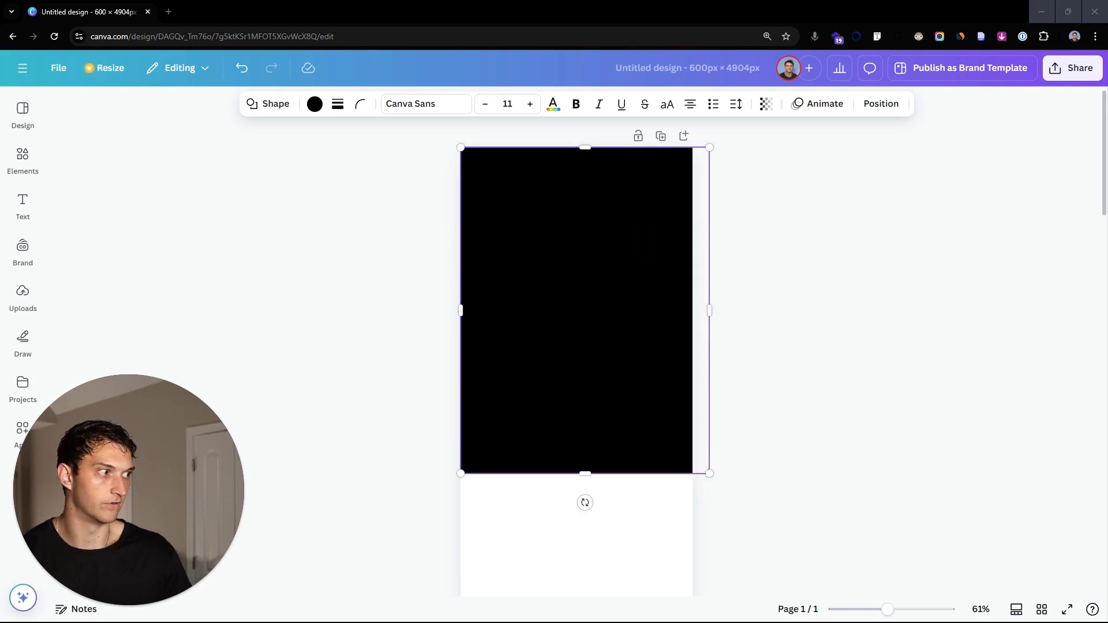
- Replace the black rectangle with the orange image stretched over the page, then paste the IQBAR logo
key(ctrl+v)
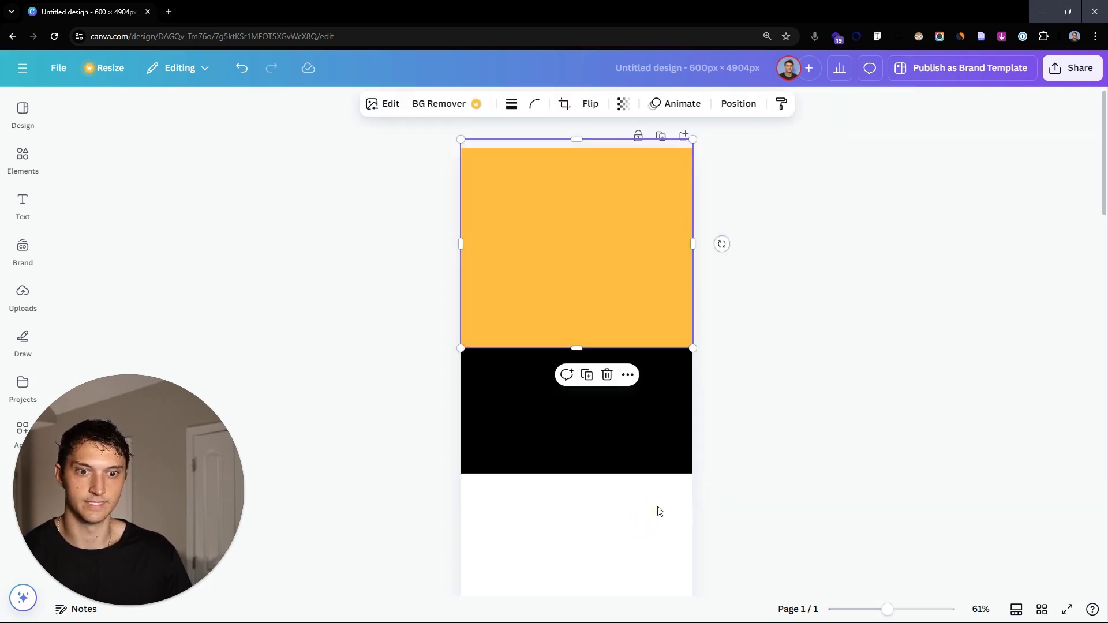
click(670, 408)
key(Delete)
click(654, 309)
drag(654, 310, 666, 595)
click(654, 236)
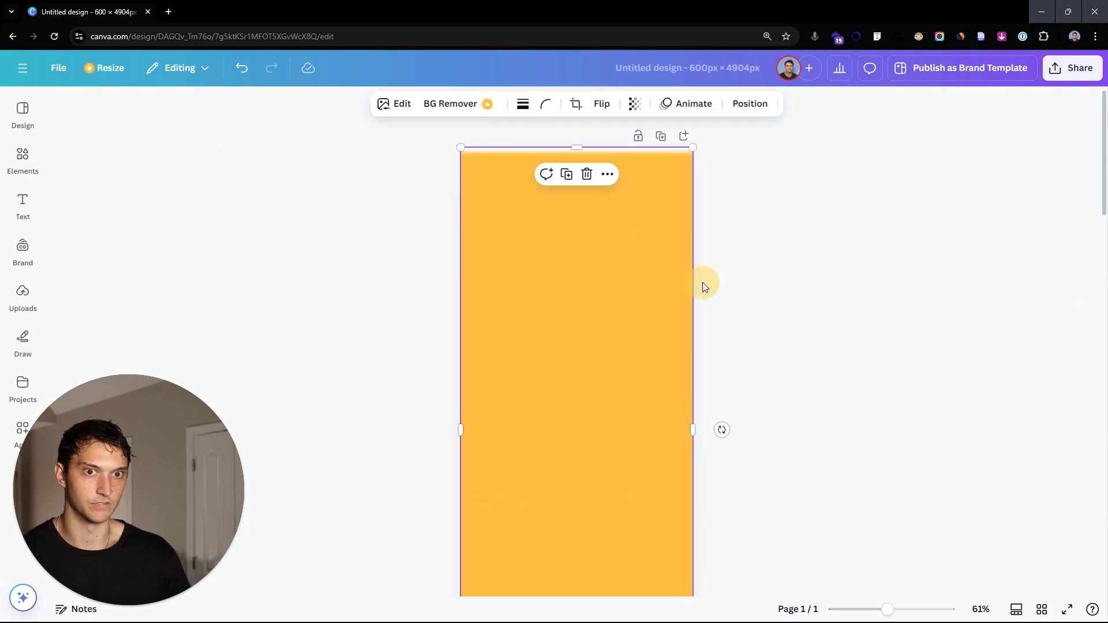
click(878, 324)
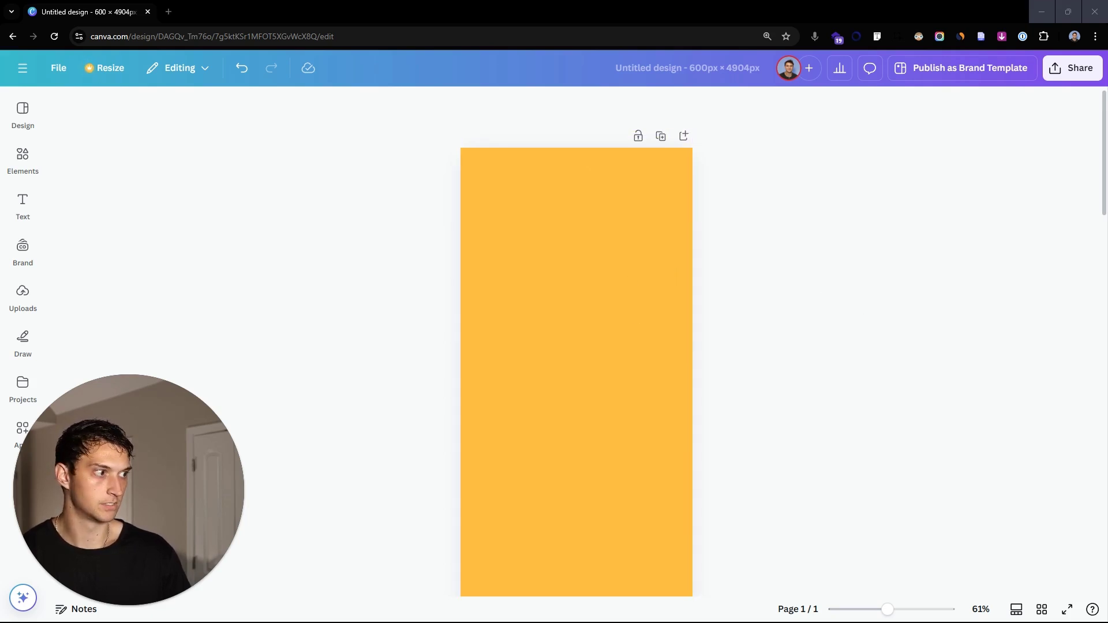
key(ctrl+v)
- Centre the IQBAR logo near the page top and add a new text box
drag(600, 186, 596, 185)
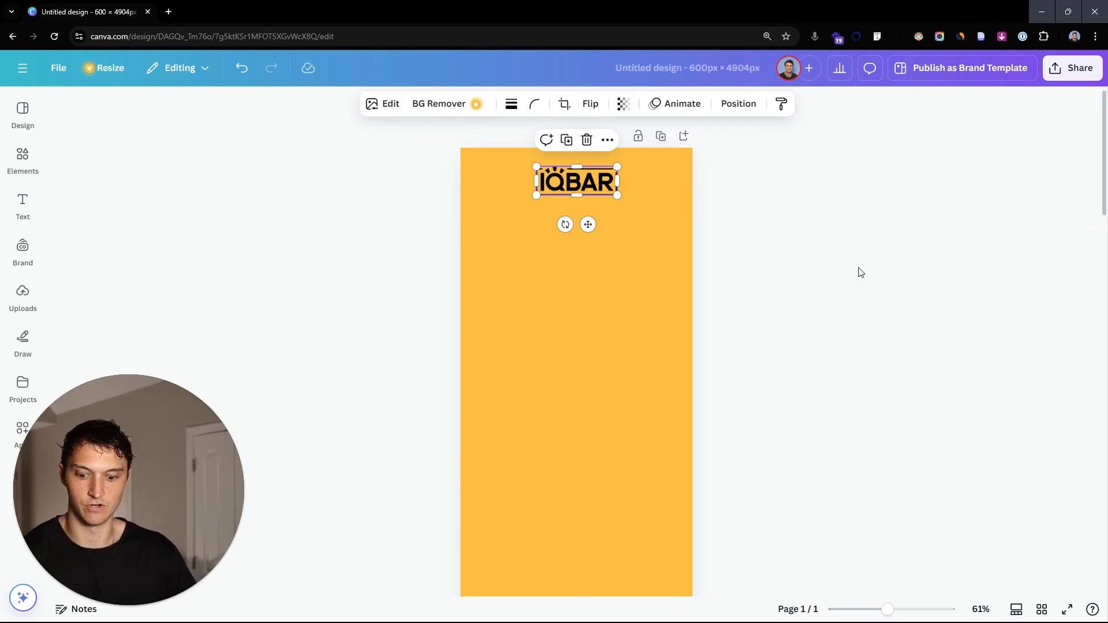
click(725, 272)
key(t)
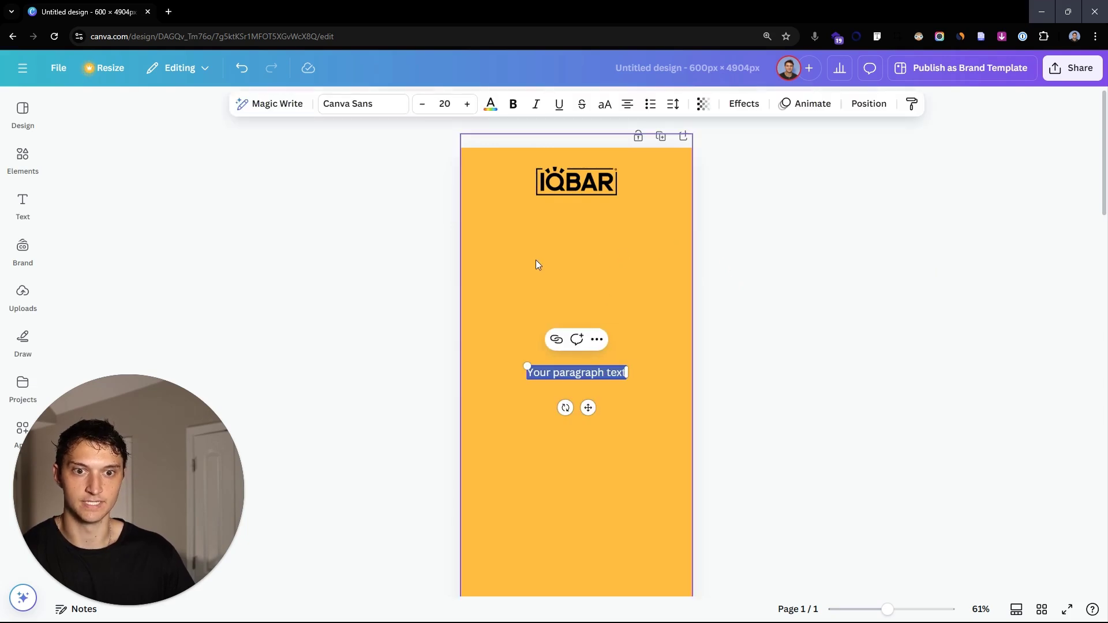
key(Escape)
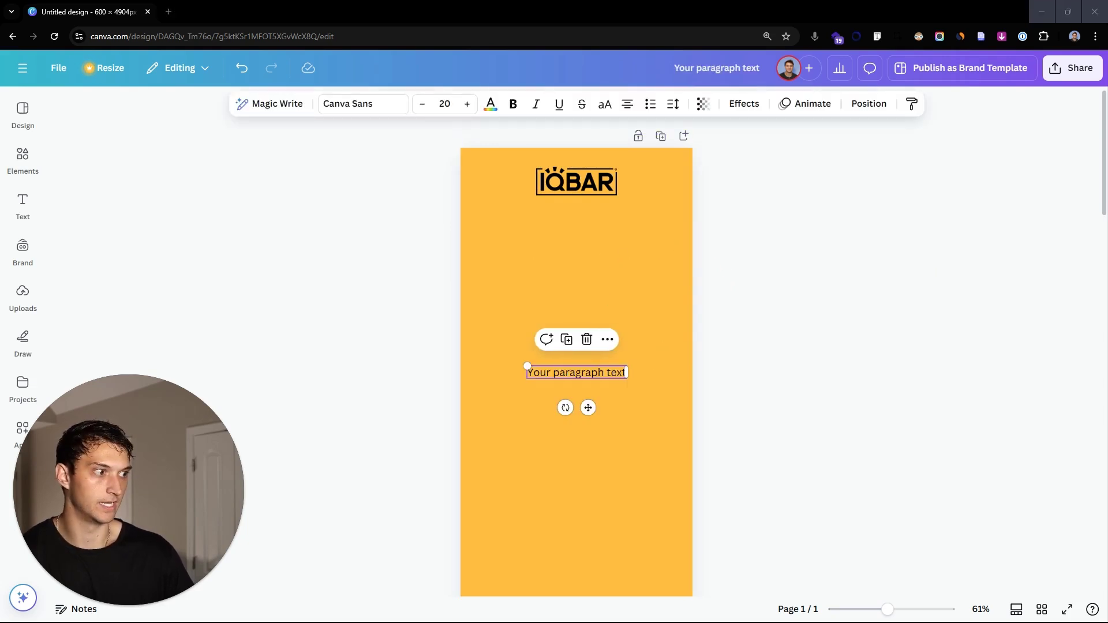
- Replace the placeholder with the 10% OFF offer line and move it up under the logo
double_click(576, 369)
text(Here's 10% OFF your first brain-boosting order.)
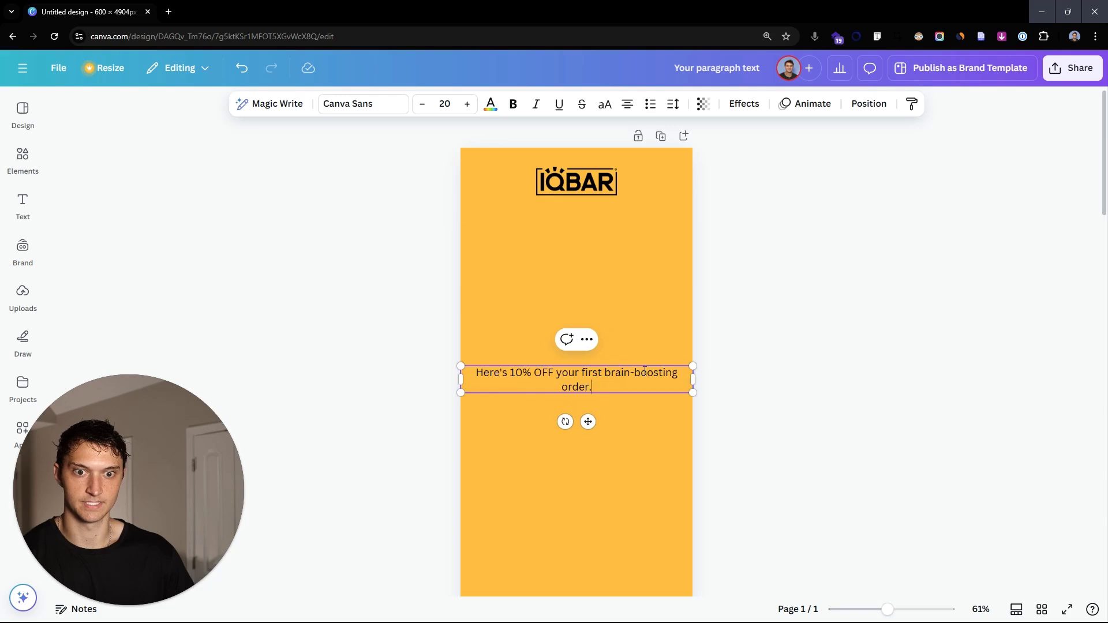
click(628, 388)
drag(628, 389, 627, 330)
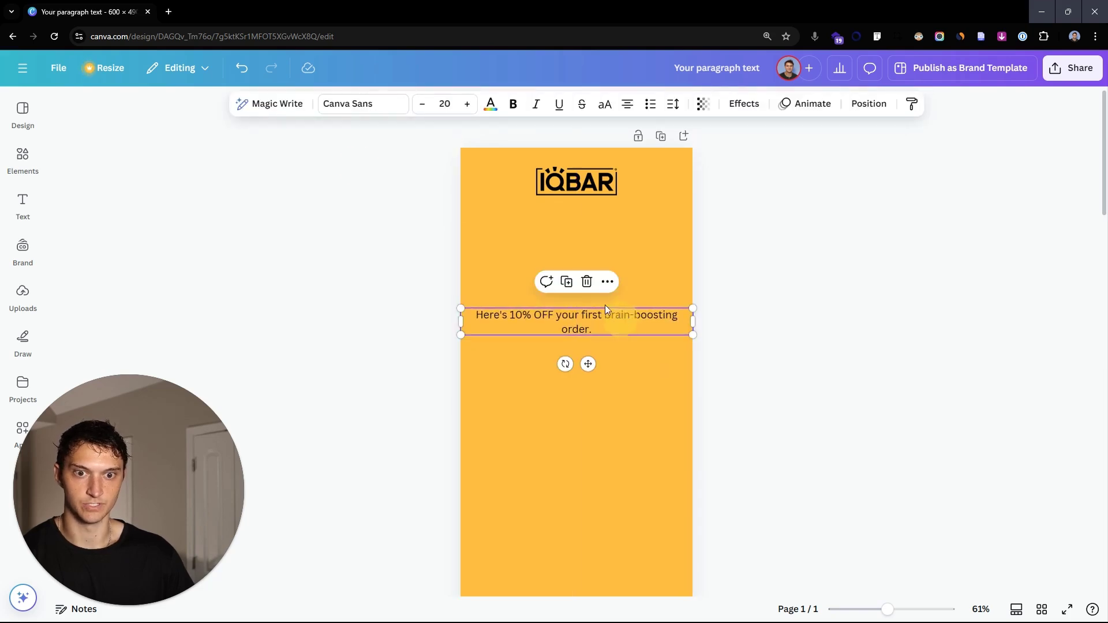
triple_click(540, 315)
- Change the offer text's font to Gilroy
click(364, 104)
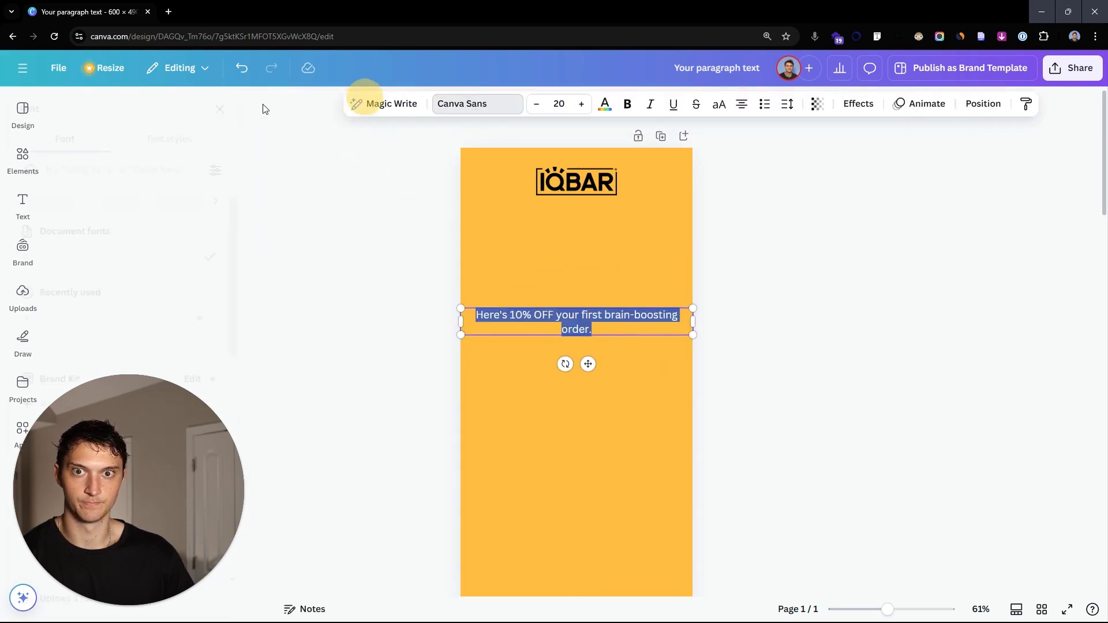
click(162, 318)
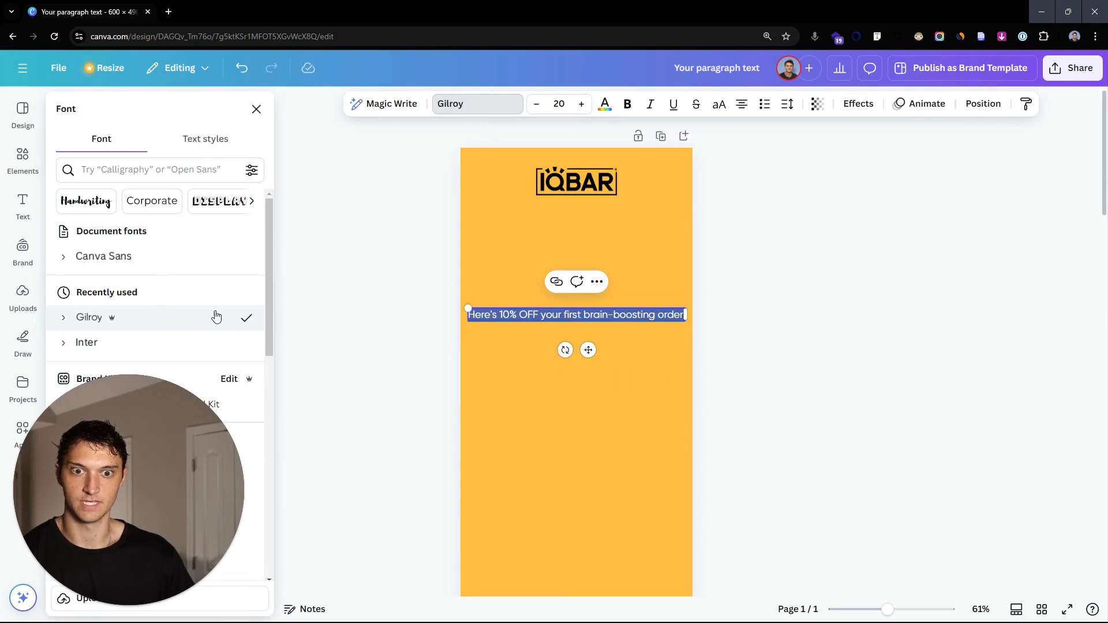
click(757, 341)
- Wrap the offer onto two left-aligned lines and paste the 'Use code:' line into its copy
click(774, 348)
click(671, 317)
drag(685, 315, 608, 315)
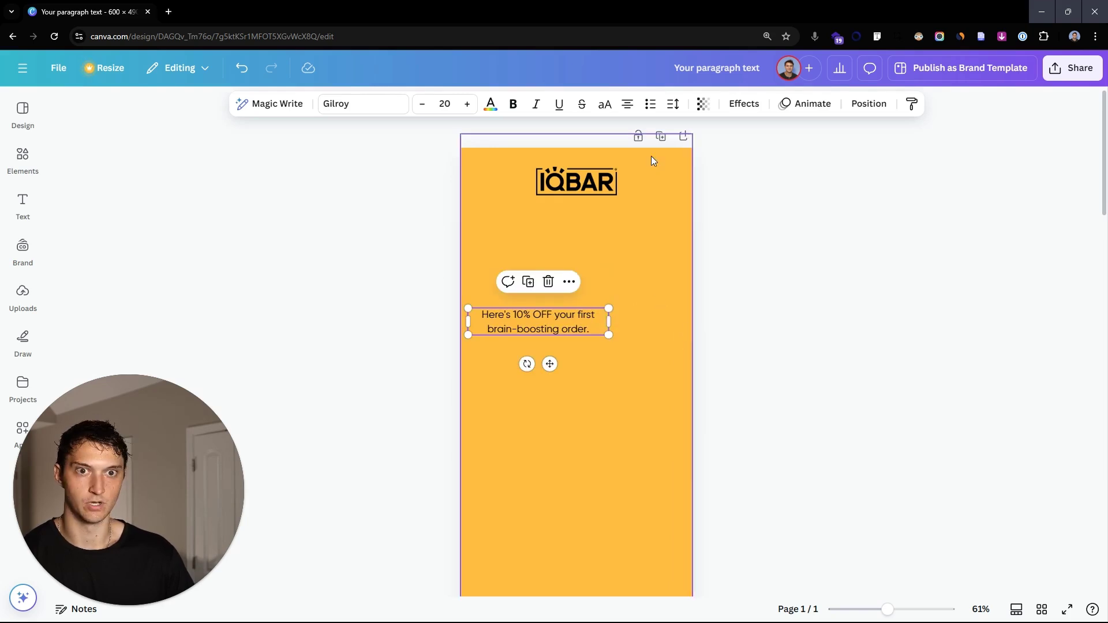
click(628, 105)
drag(566, 321, 577, 353)
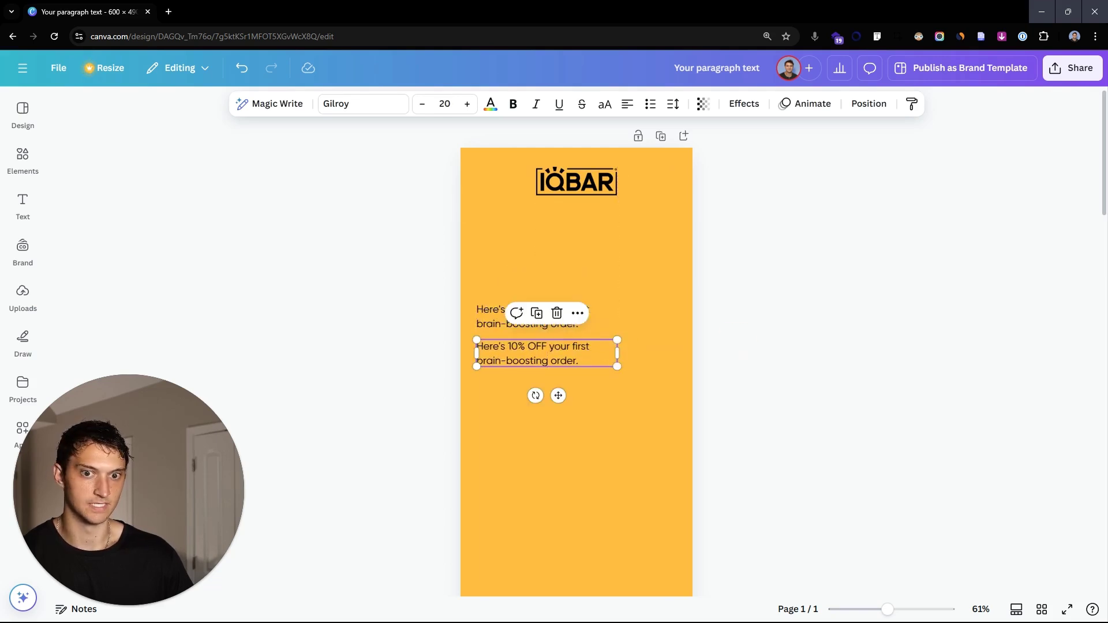
double_click(590, 363)
- Widen the code box to fit one line and bold the discount code
mouse_move(622, 355)
mouse_down()
mouse_move(643, 348)
mouse_move(631, 348)
mouse_up()
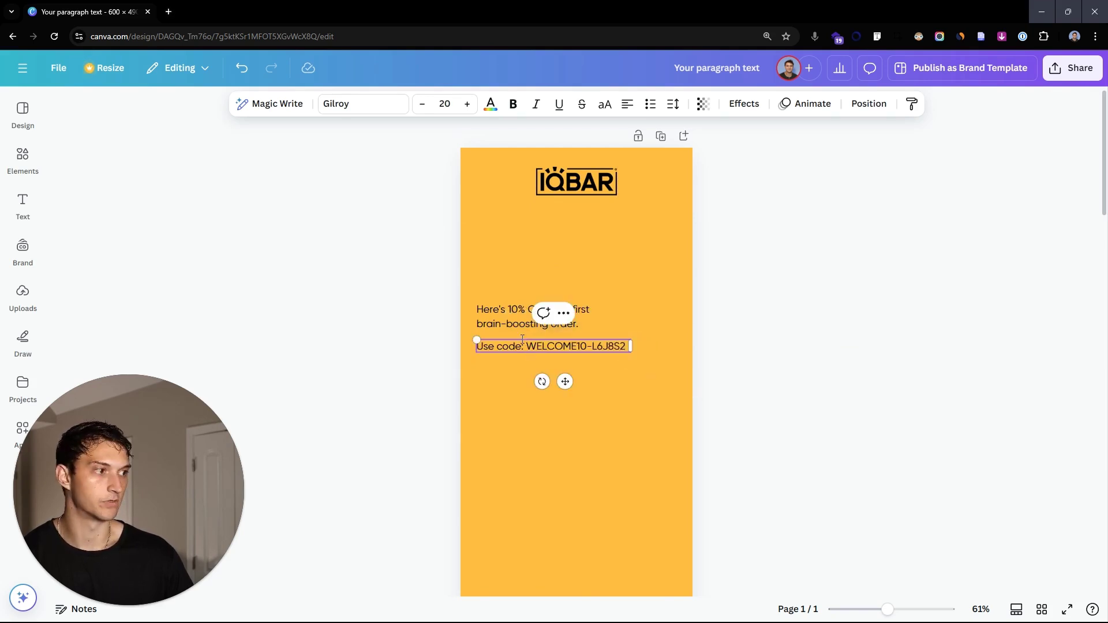
drag(528, 347, 659, 348)
key(ctrl+b)
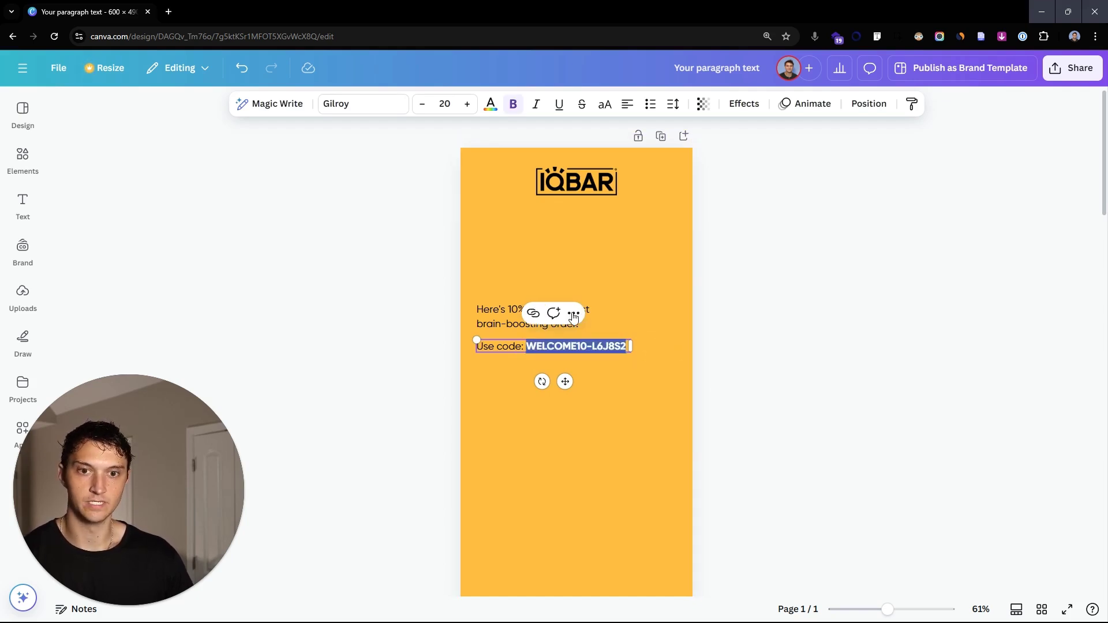
- Bold the words '10% OFF' in the offer line
click(515, 307)
drag(508, 309, 547, 304)
key(ctrl+b)
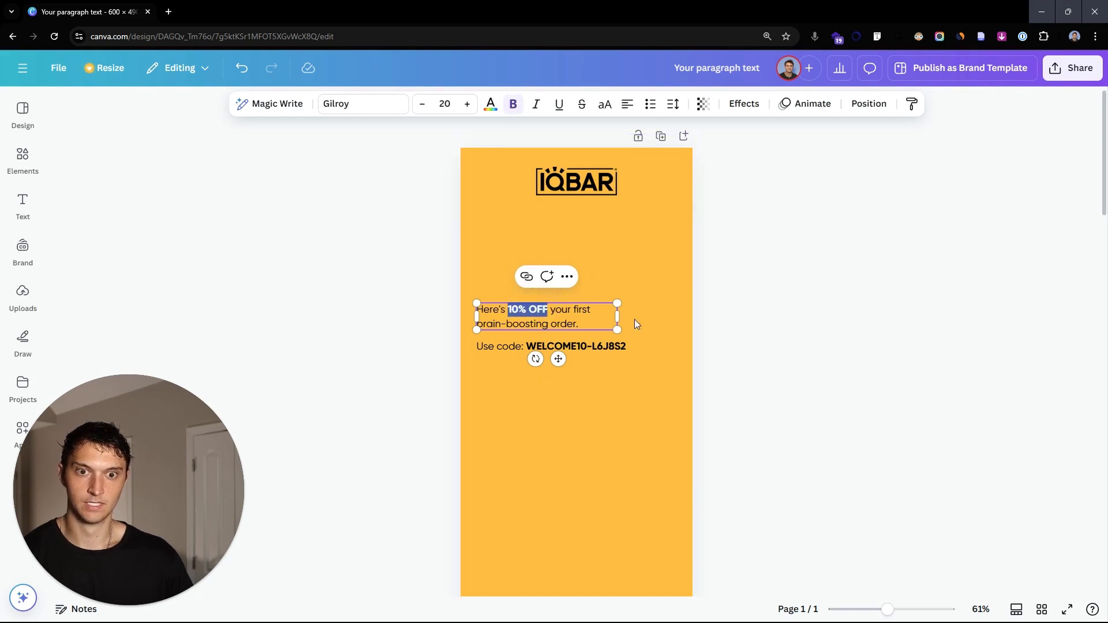
click(434, 305)
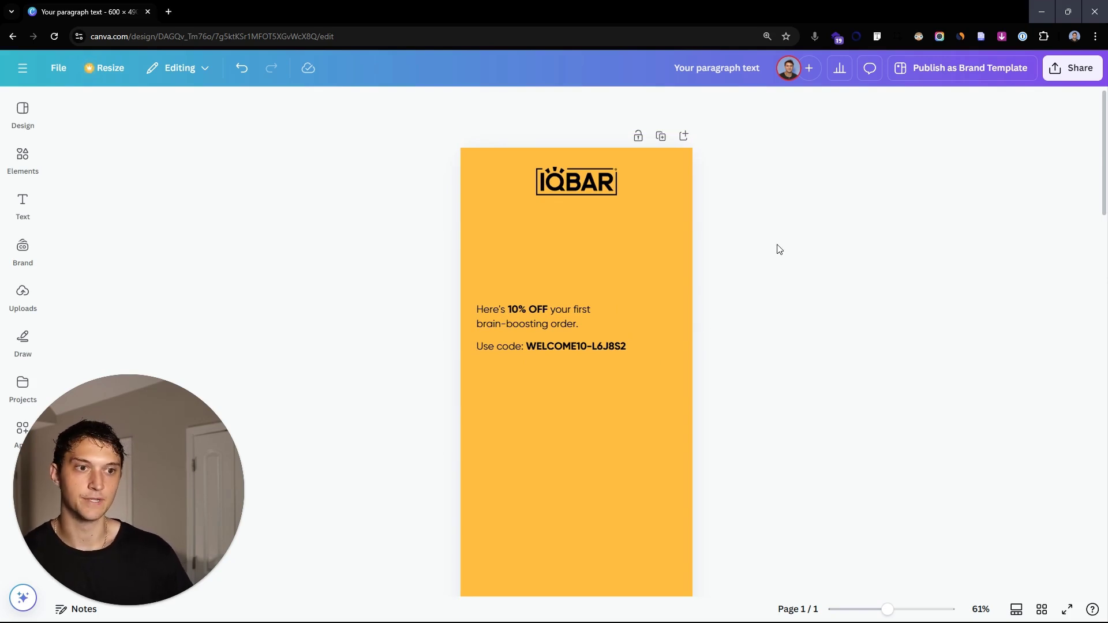
- Paste the 'FEED YOUR FOCUS: WELCOME TO IQBAR!' headline and drag it lower on the page
click(514, 462)
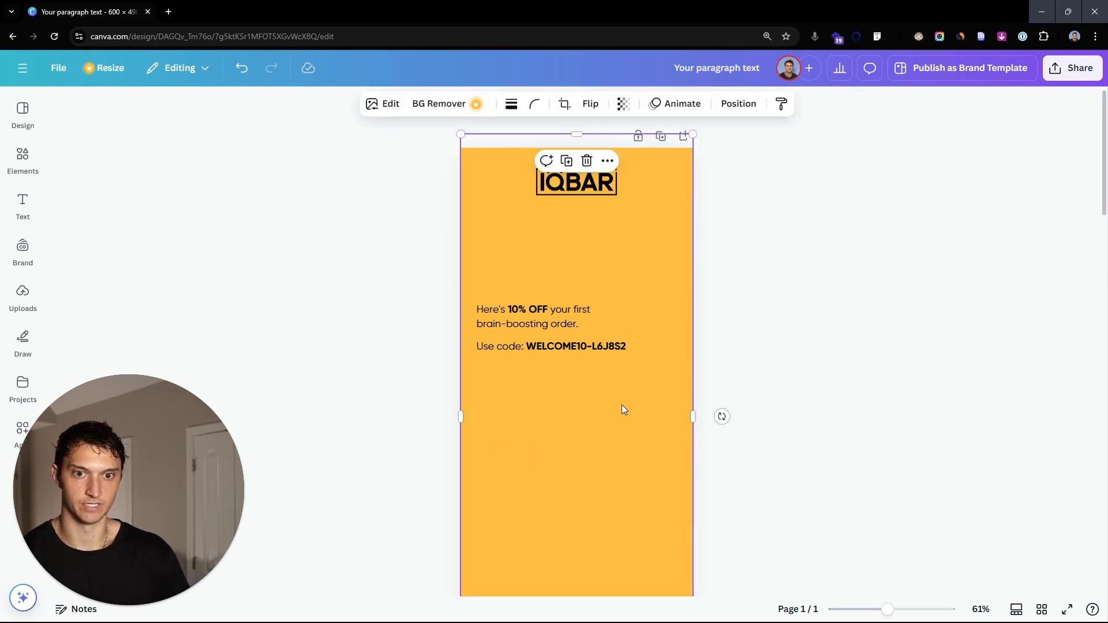
text(FEED YOUR FOCUS: WELCOME TO IQBAR!)
drag(577, 352, 536, 260)
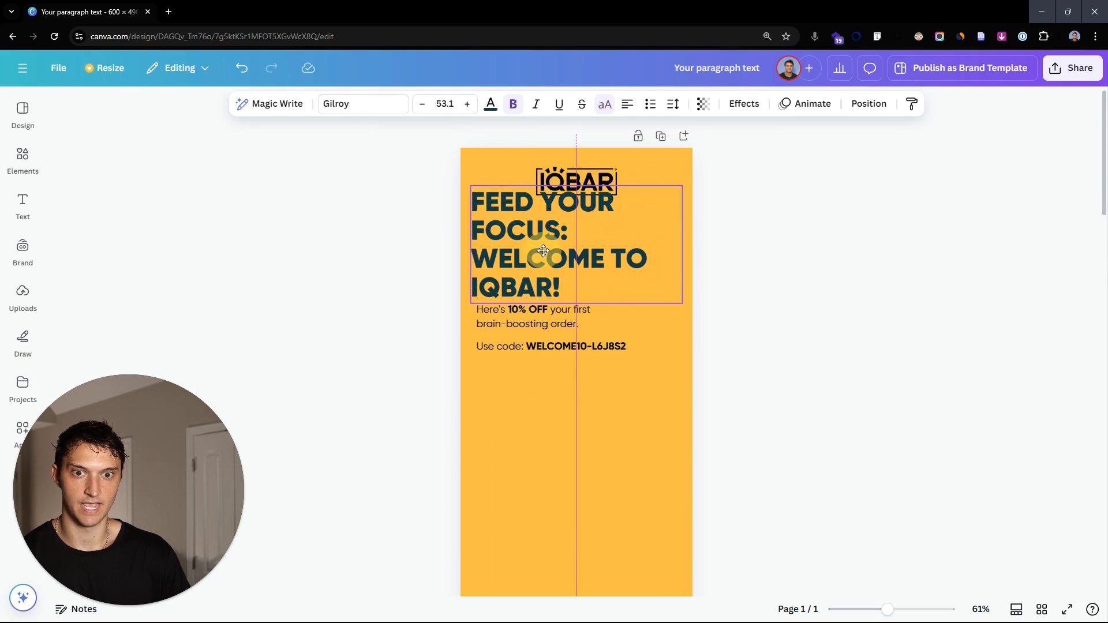
click(523, 321)
drag(523, 323, 535, 523)
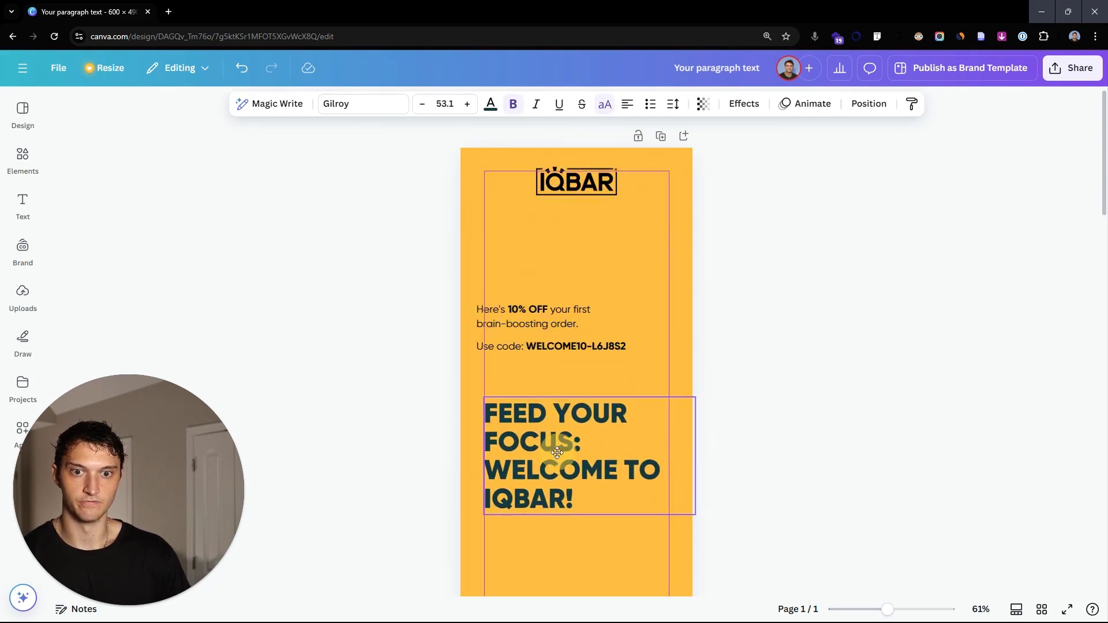
- Place the offer and code lines below the headline and move all three up under the logo
click(506, 329)
shift+click(507, 345)
drag(521, 325, 528, 536)
shift+click(511, 458)
drag(604, 477, 600, 294)
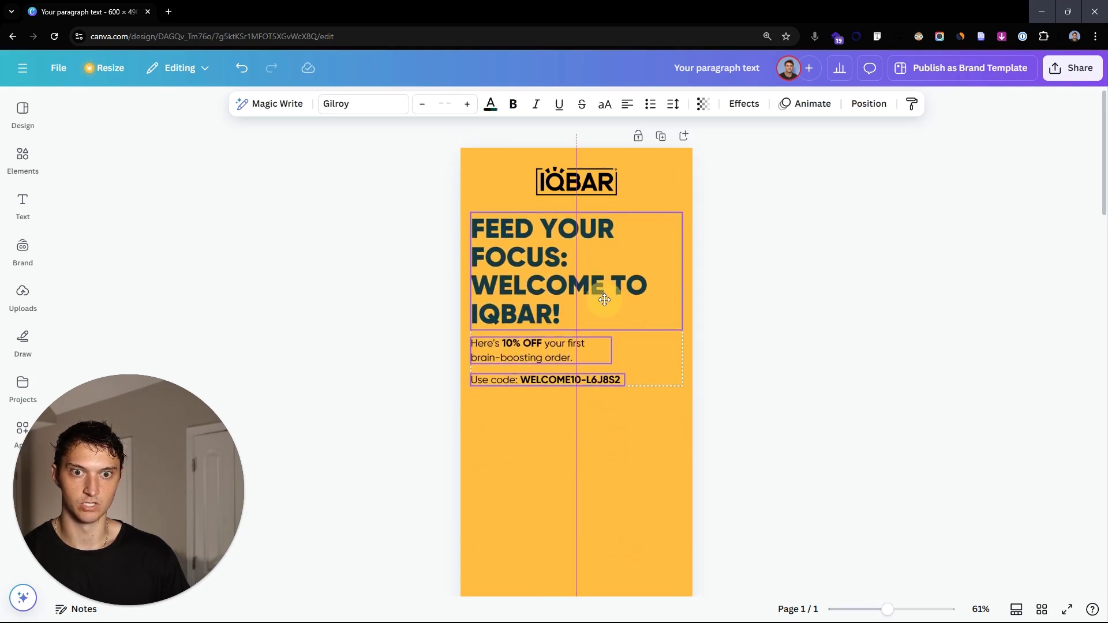
click(490, 368)
click(496, 365)
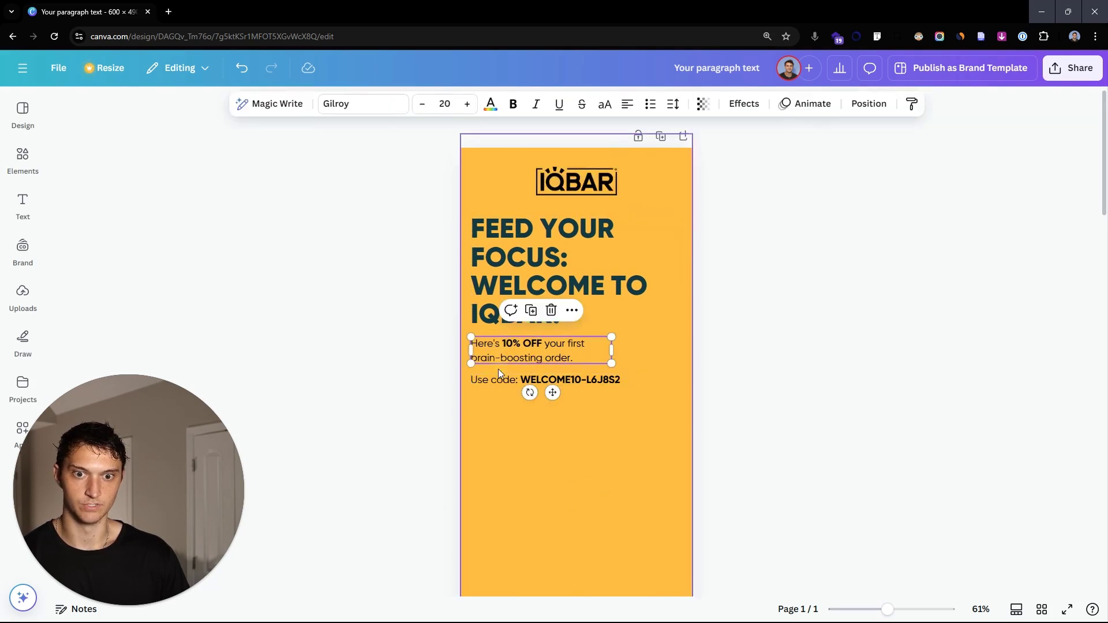
click(498, 381)
shift+click(494, 356)
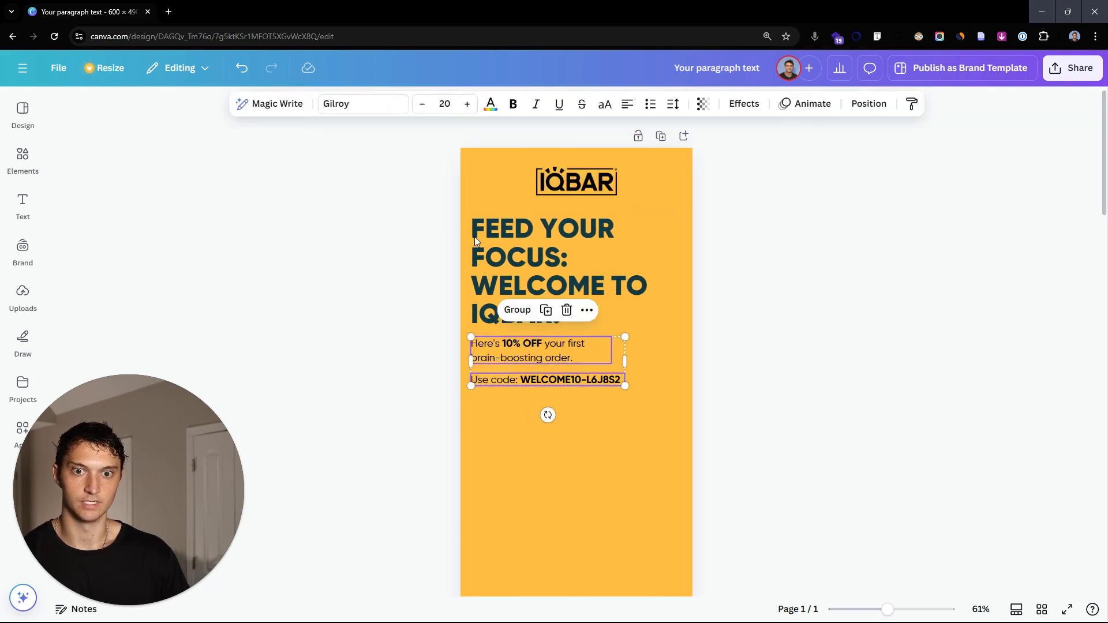
- Colour the offer and code lines with the headline's dark teal using the eyedropper
click(491, 105)
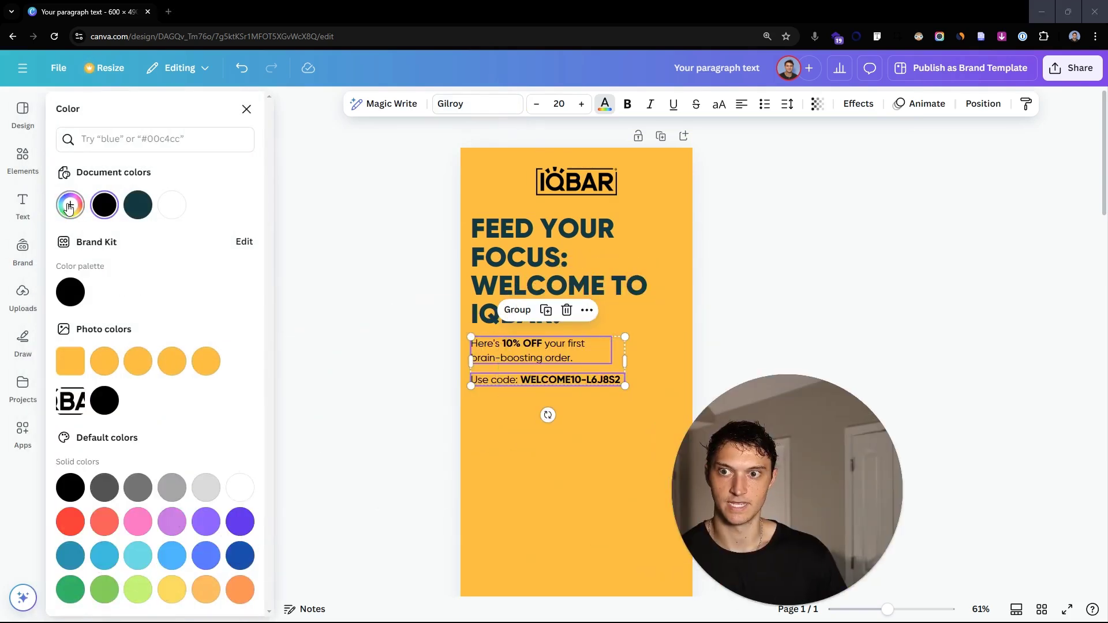
click(70, 204)
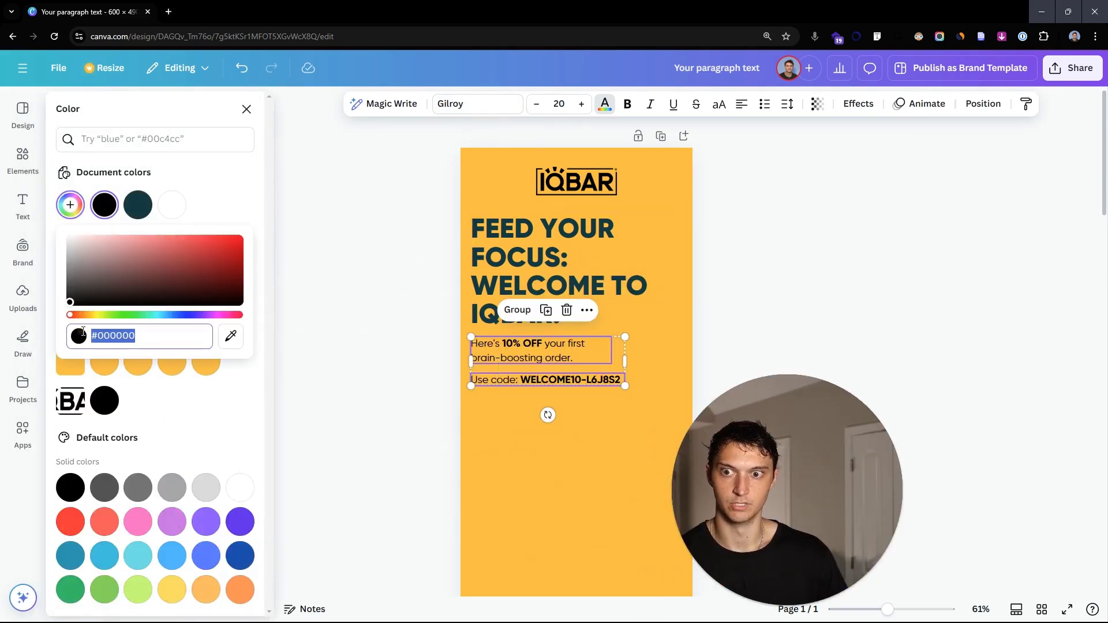
click(231, 336)
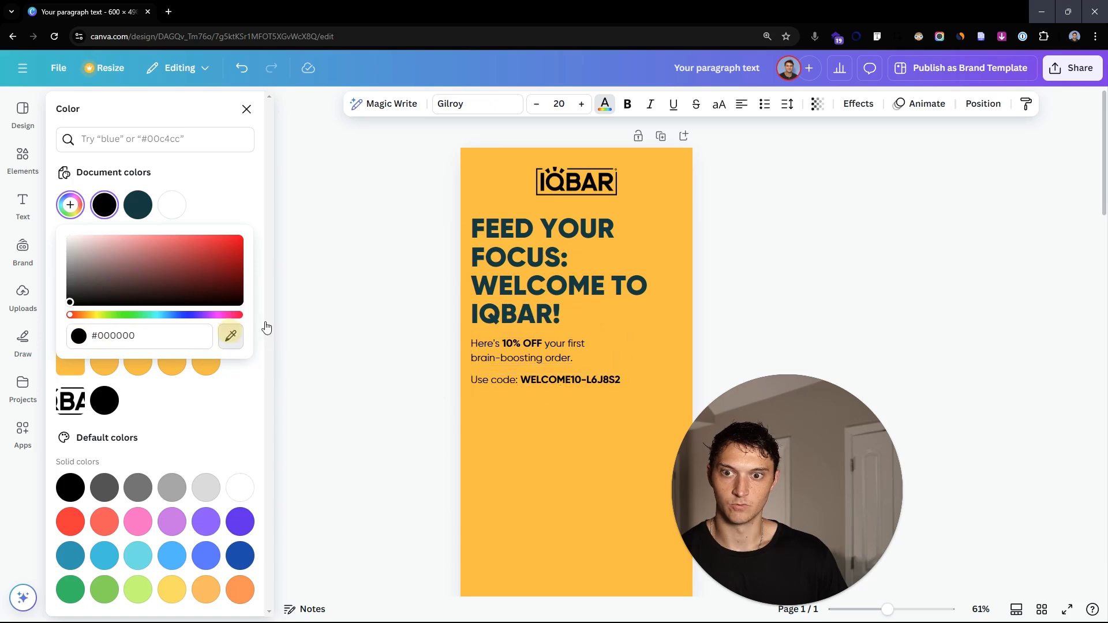
click(481, 229)
key(Escape)
click(782, 339)
scroll(781, 339, down, 2)
scroll(781, 340, up, 2)
scroll(781, 339, down, 3)
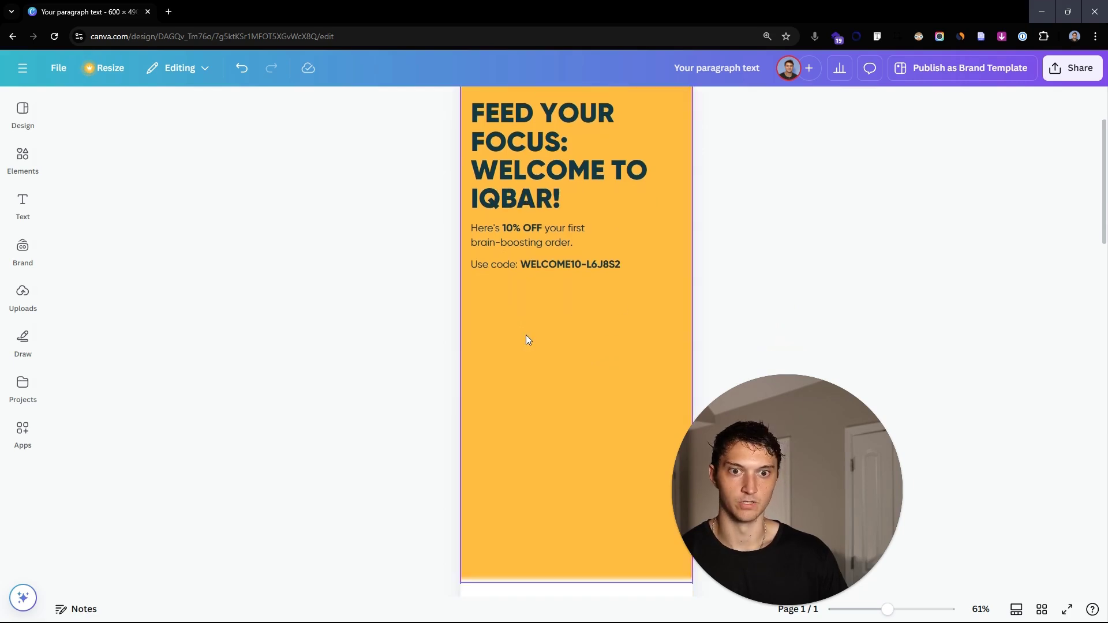
- Add a square below the code line and fill it dark teal
scroll(548, 333, down, 10)
key(r)
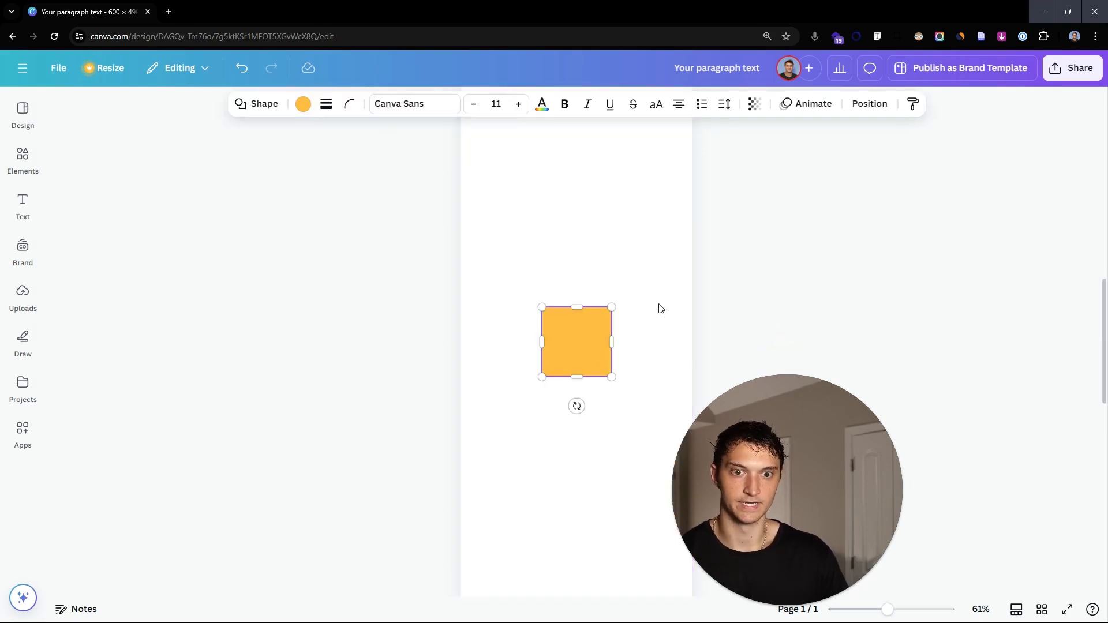
scroll(626, 327, up, 10)
drag(586, 345, 514, 433)
click(303, 104)
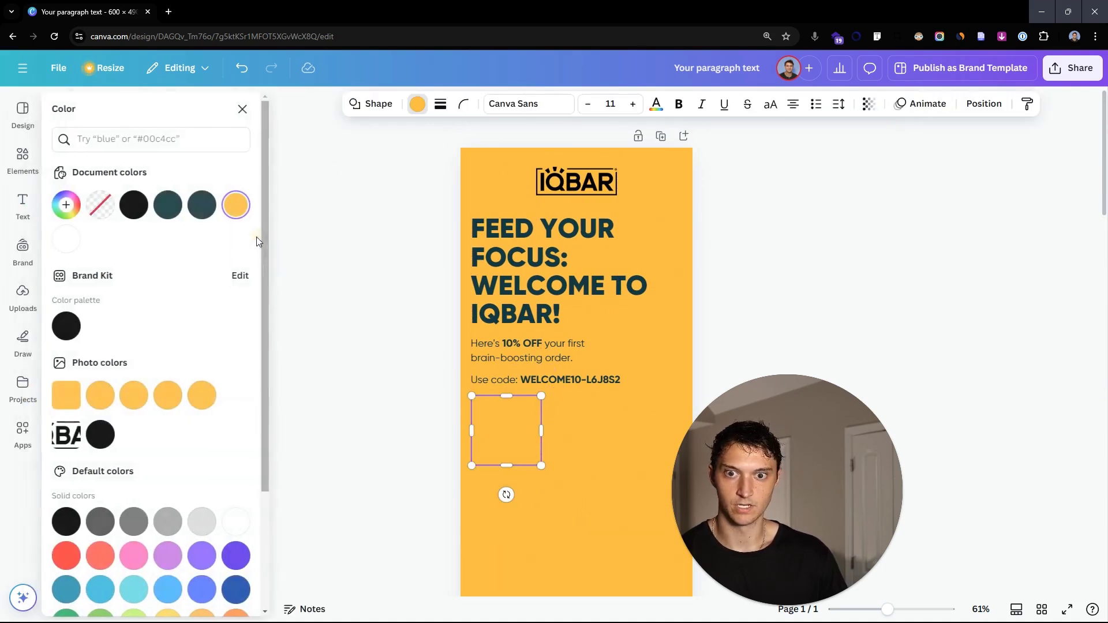
click(172, 205)
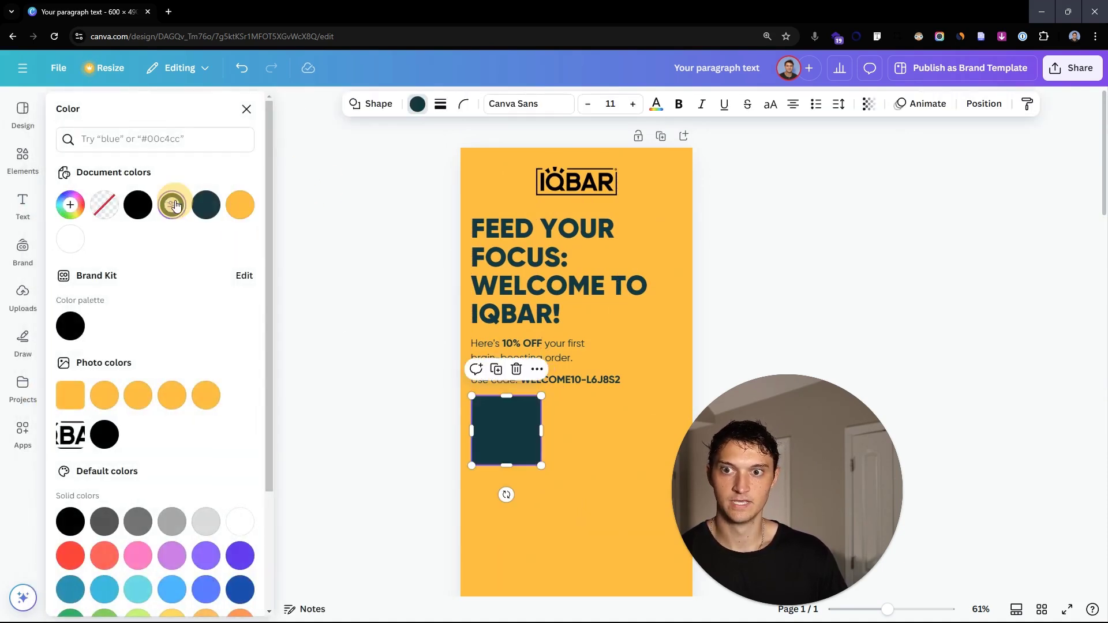
- Reshape the square into a wide thin bar with corner rounding set to 100
drag(547, 429, 617, 448)
drag(555, 467, 561, 425)
click(563, 410)
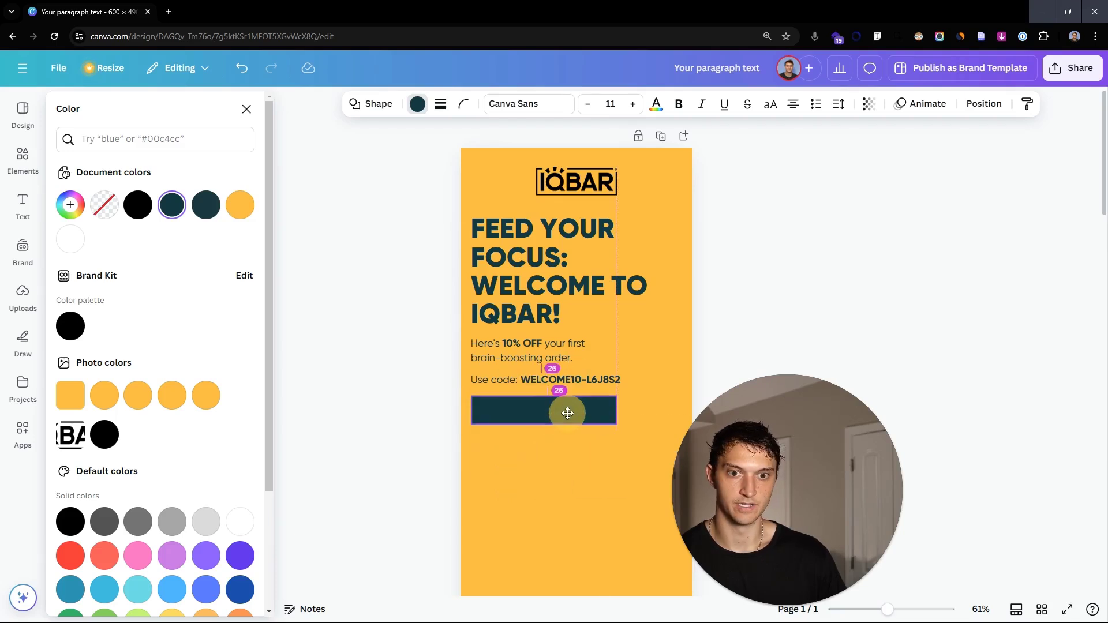
mouse_move(626, 411)
mouse_down()
mouse_move(602, 416)
mouse_move(610, 422)
mouse_up()
scroll(534, 354, down, 1)
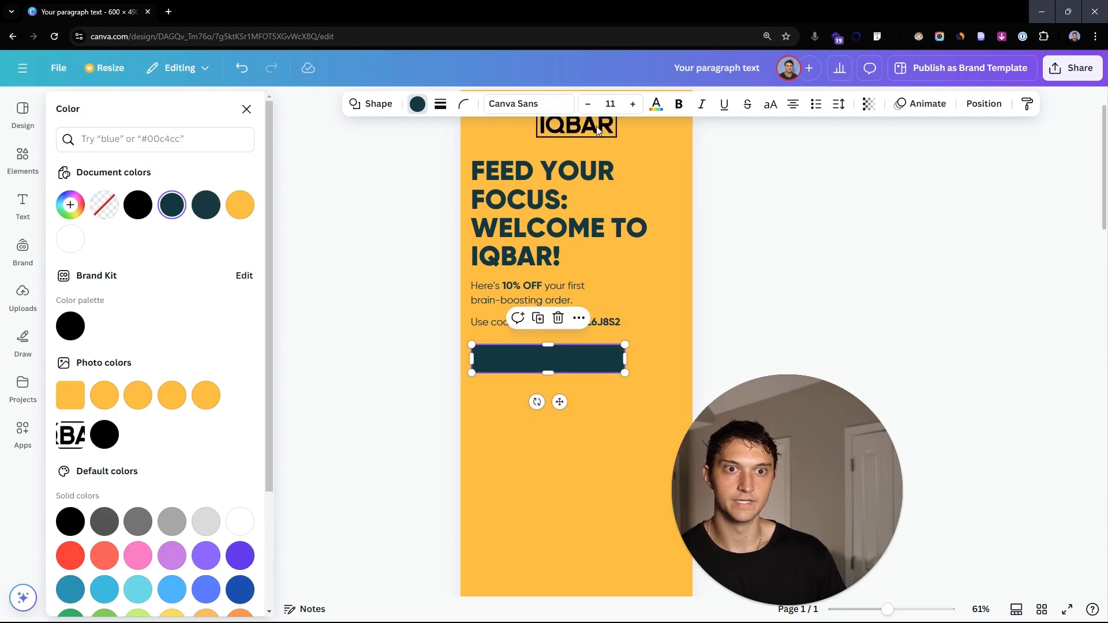
click(463, 103)
drag(398, 157, 522, 155)
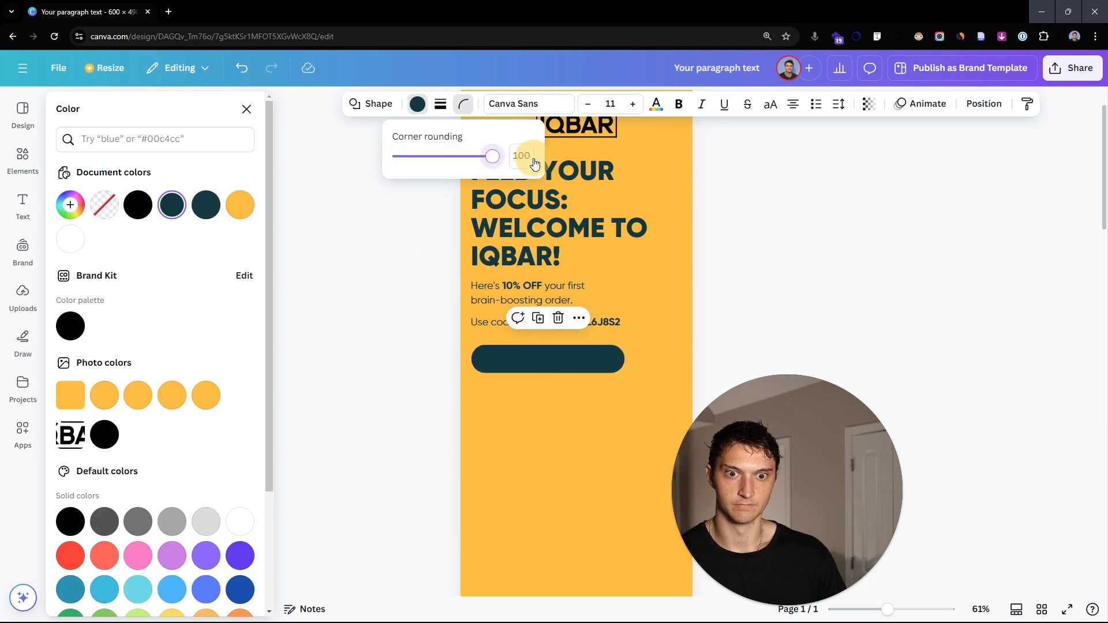
click(793, 325)
click(730, 341)
click(356, 406)
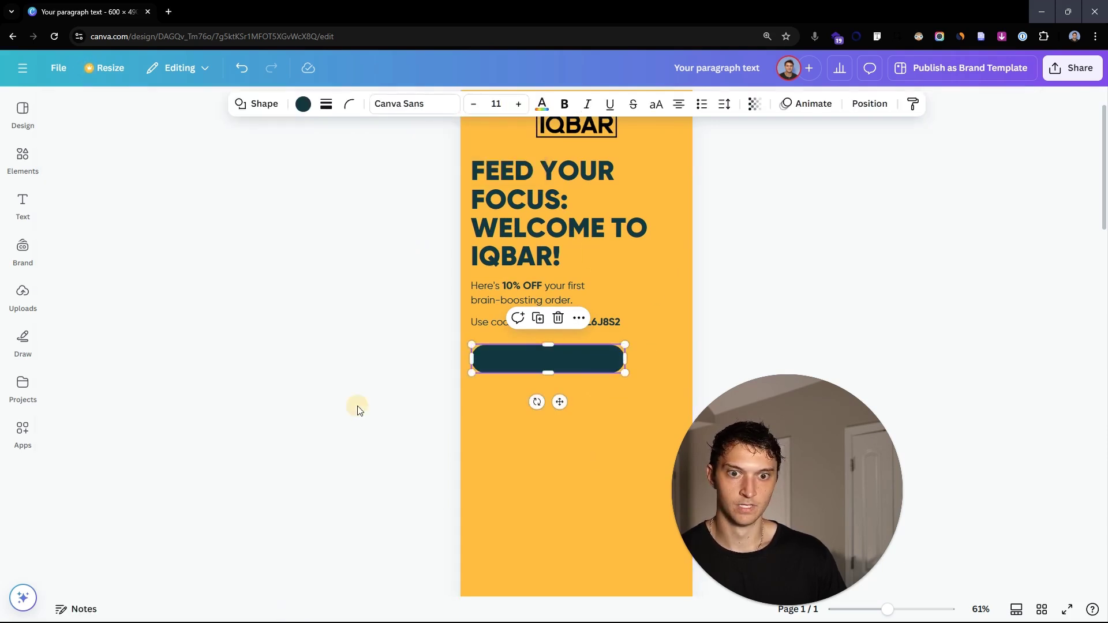
- Copy the offer text below the bar as bold 'SHOP NOW AND SAVE 10%' text
scroll(578, 358, up, 2)
scroll(582, 358, up, 1)
scroll(611, 358, down, 2)
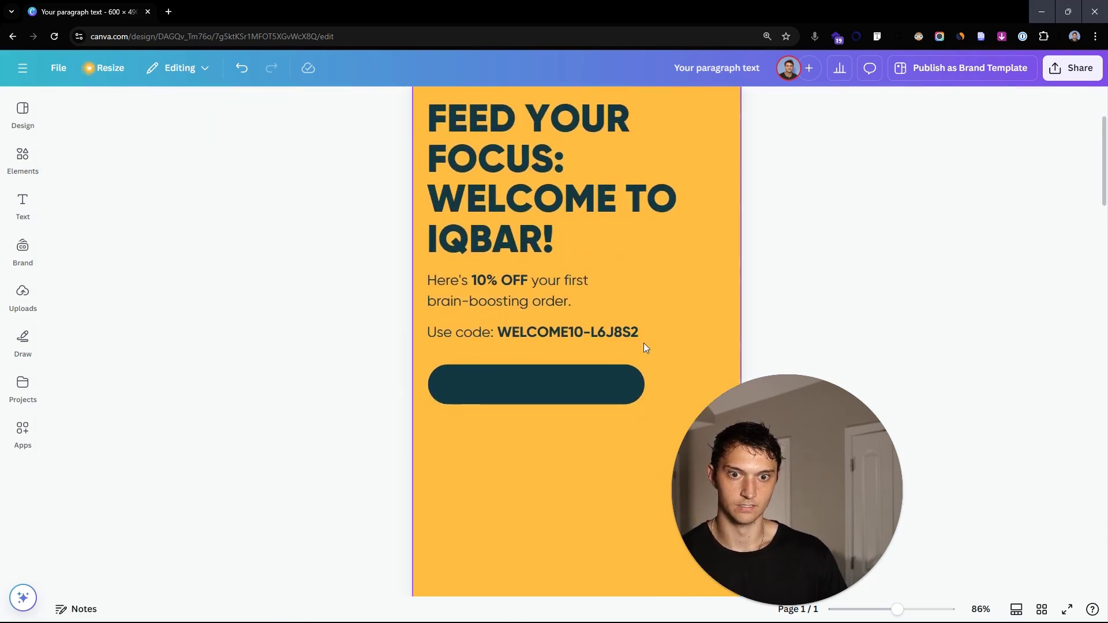
click(504, 225)
drag(549, 227, 584, 404)
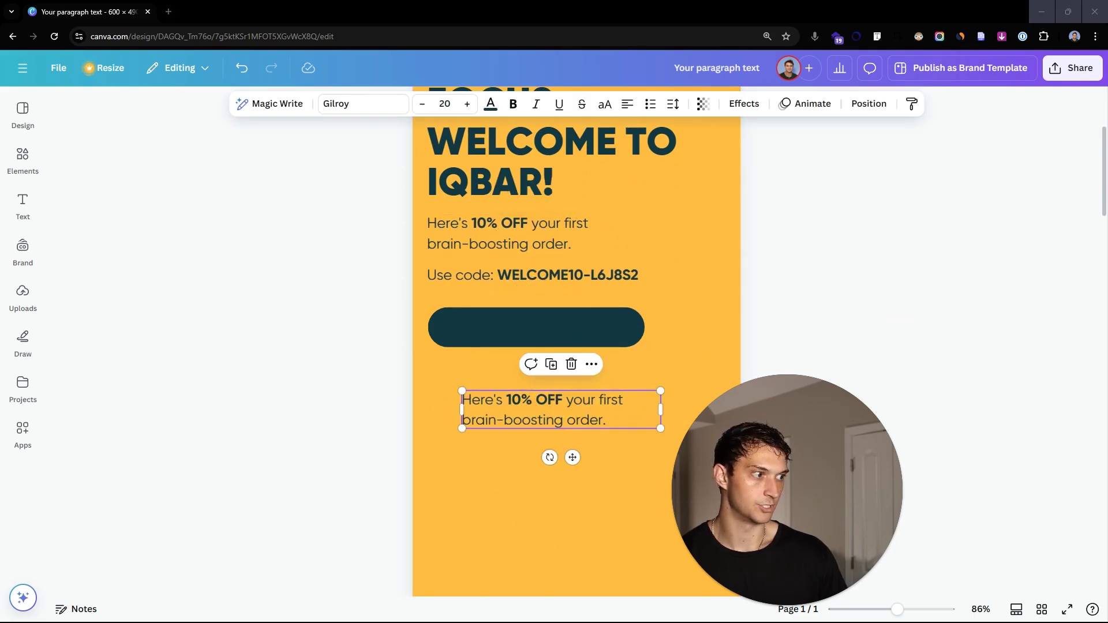
double_click(551, 418)
click(609, 400)
double_click(608, 400)
key(ctrl+b)
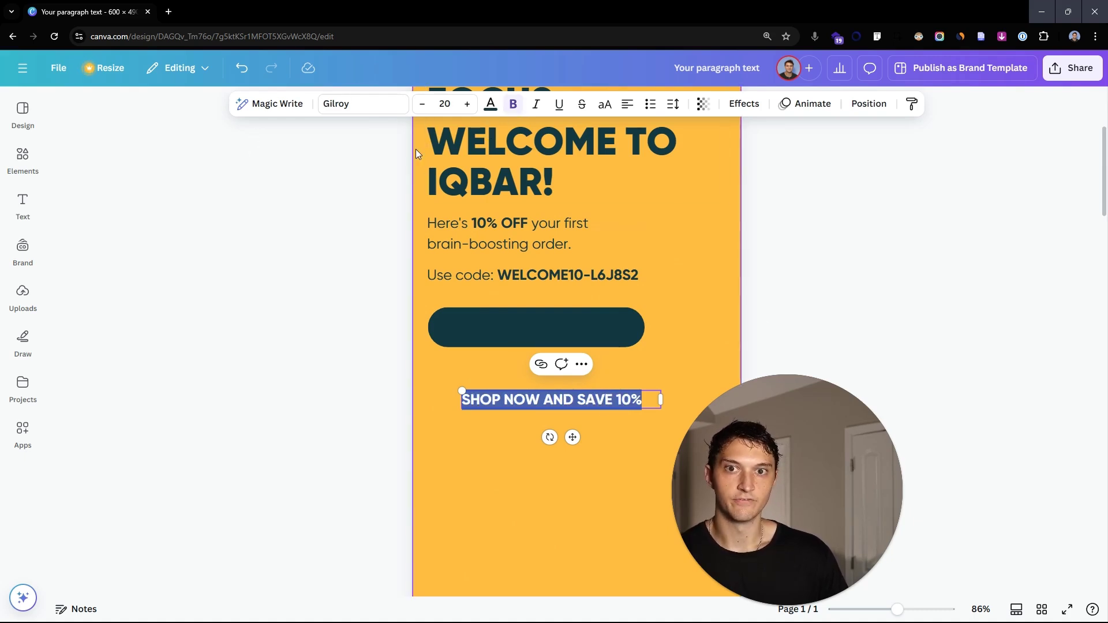
- Make the label white, move it onto the dark bar and centre-align it
click(490, 104)
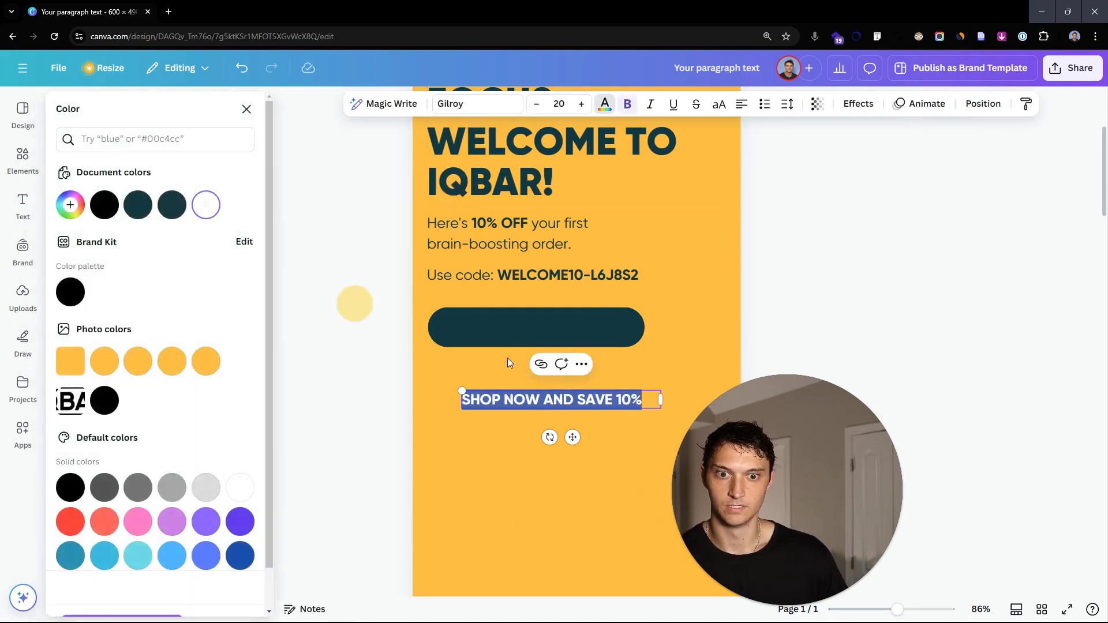
click(663, 457)
click(570, 399)
drag(580, 372, 571, 323)
click(628, 104)
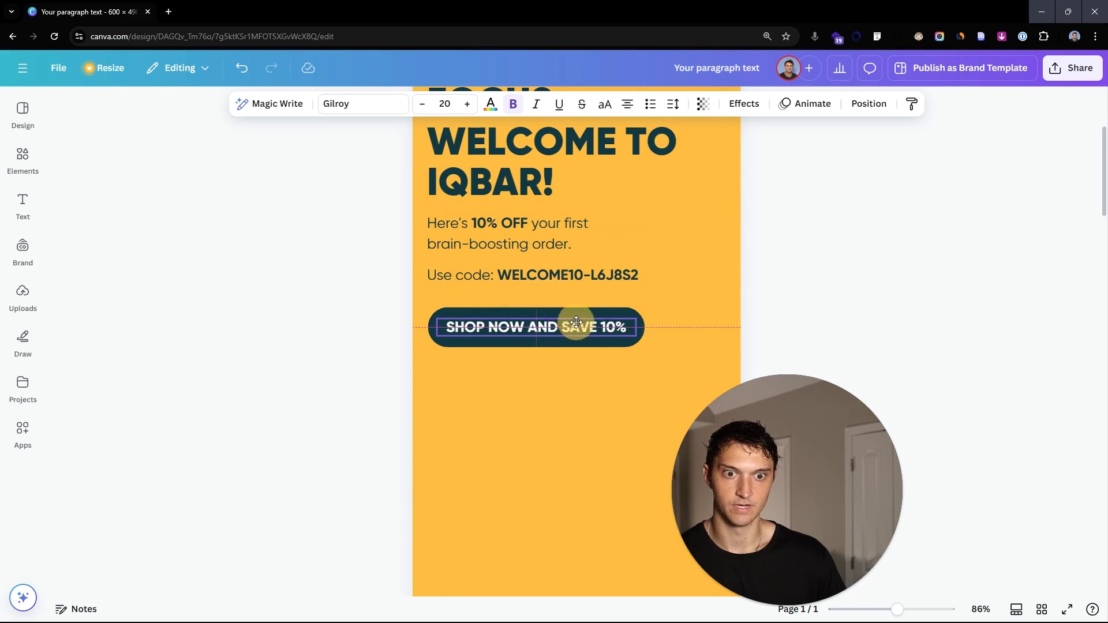
click(589, 384)
- Group the label and bar into one button and nudge it slightly up
click(461, 328)
shift+click(458, 338)
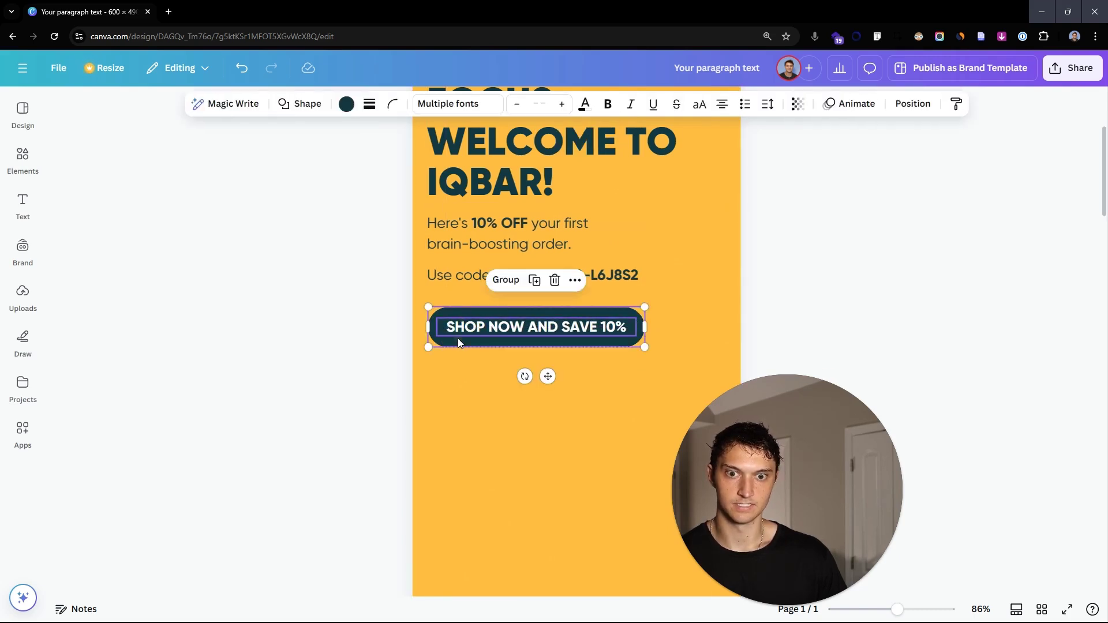
key(ctrl+g)
drag(538, 335, 546, 316)
scroll(882, 232, down, 2)
scroll(881, 232, down, 1)
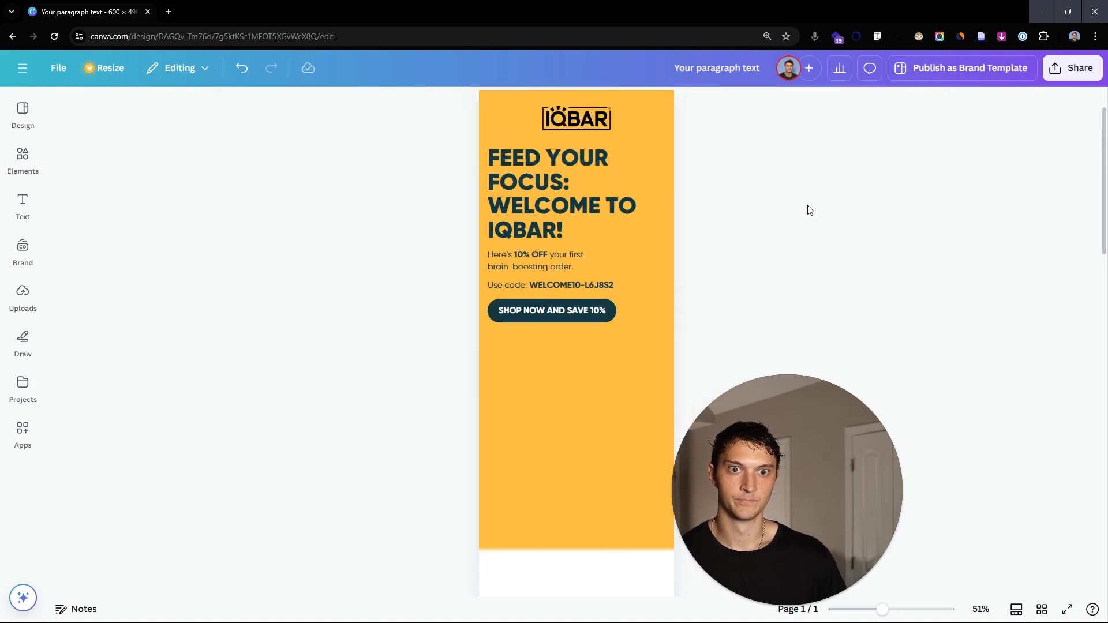
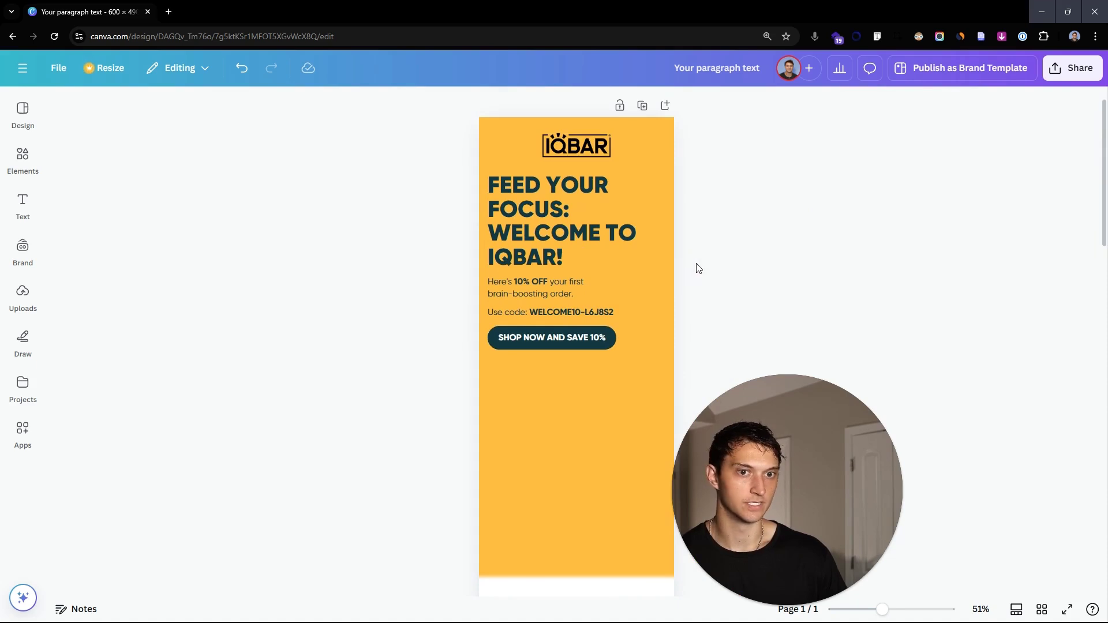
- Paste the Banana Nut IQBAR product photo onto the page below the welcome section
scroll(695, 252, down, 2)
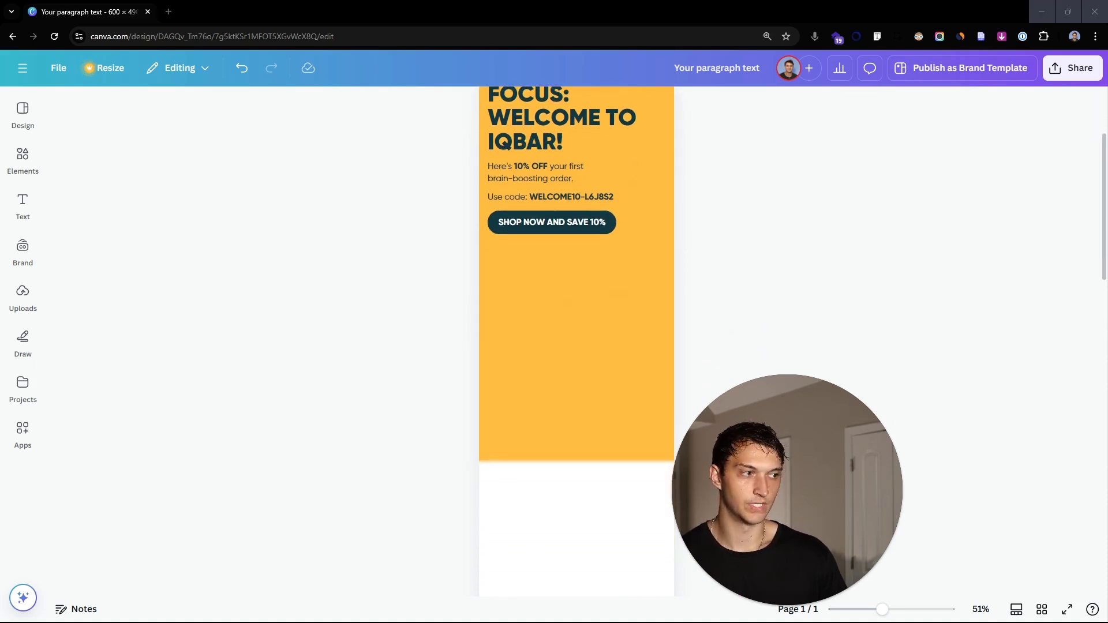
scroll(544, 451, down, 1)
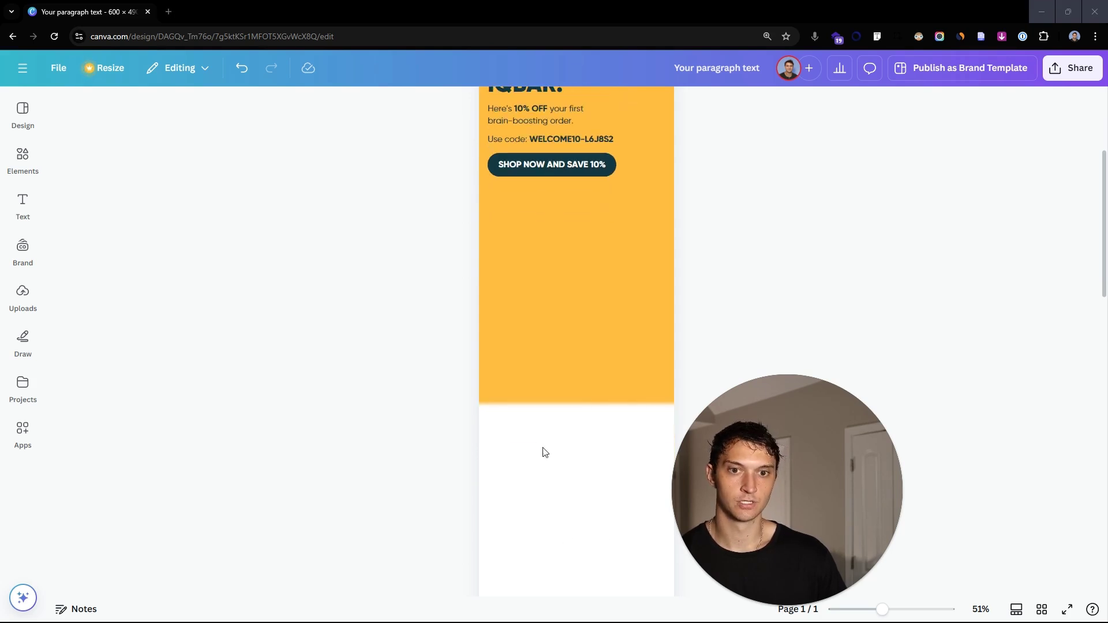
click(594, 460)
key(ctrl+v)
- Move the Banana Nut photo under the shop button and shorten the orange background to 619 high
drag(537, 362, 530, 415)
scroll(530, 414, up, 2)
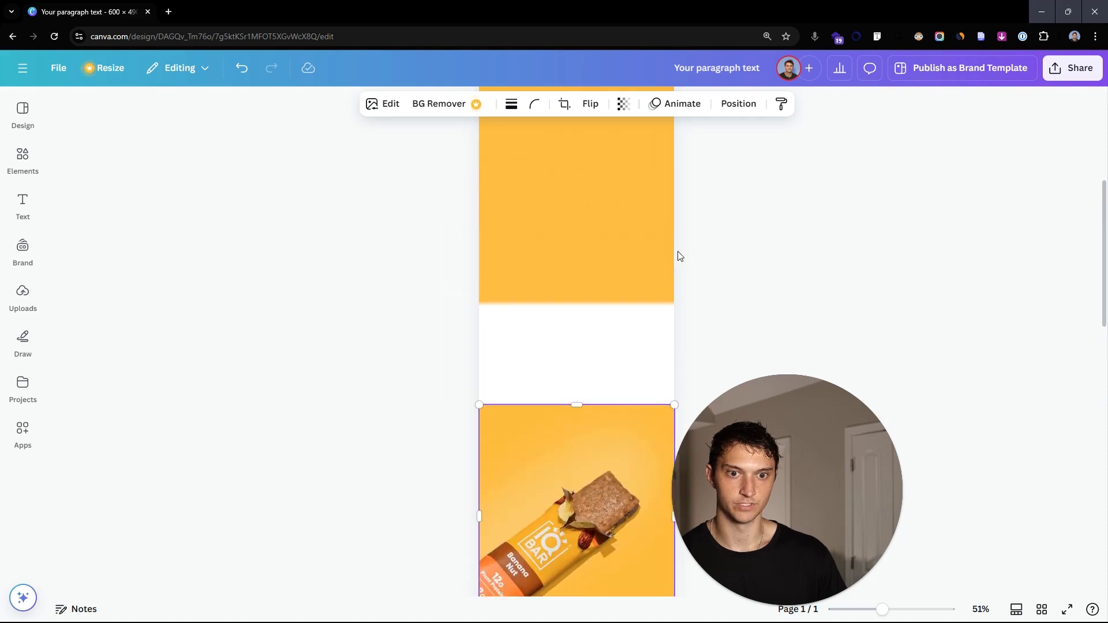
drag(562, 482, 564, 314)
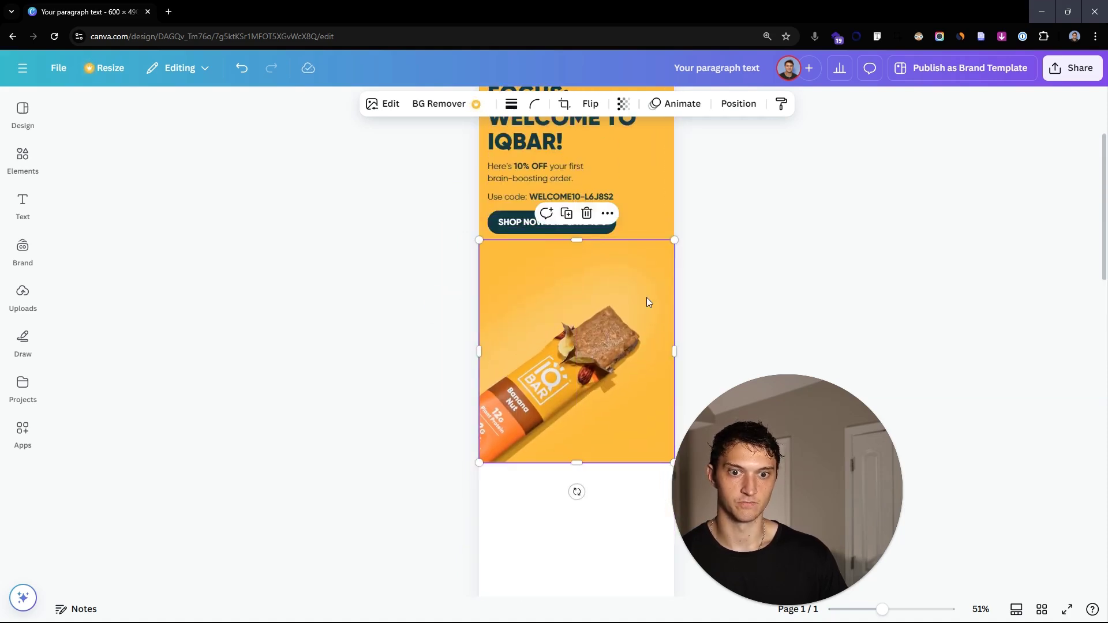
click(653, 226)
drag(580, 466, 659, 190)
drag(641, 271, 640, 247)
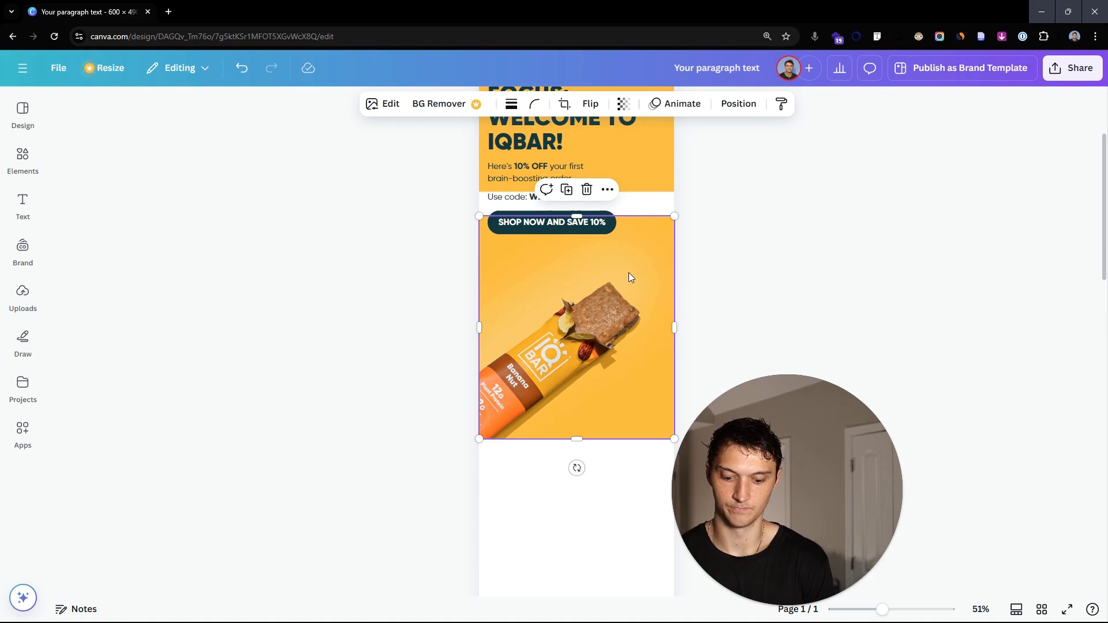
drag(586, 342, 587, 310)
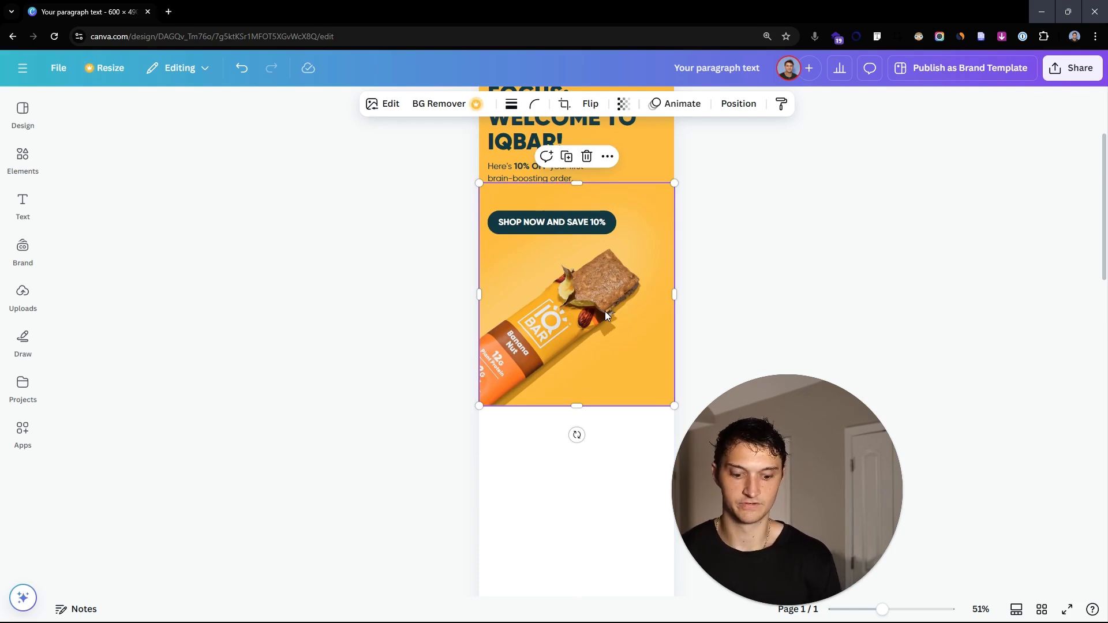
- Send the Banana Nut photo to the back, behind the code line and shop button
right_click(588, 295)
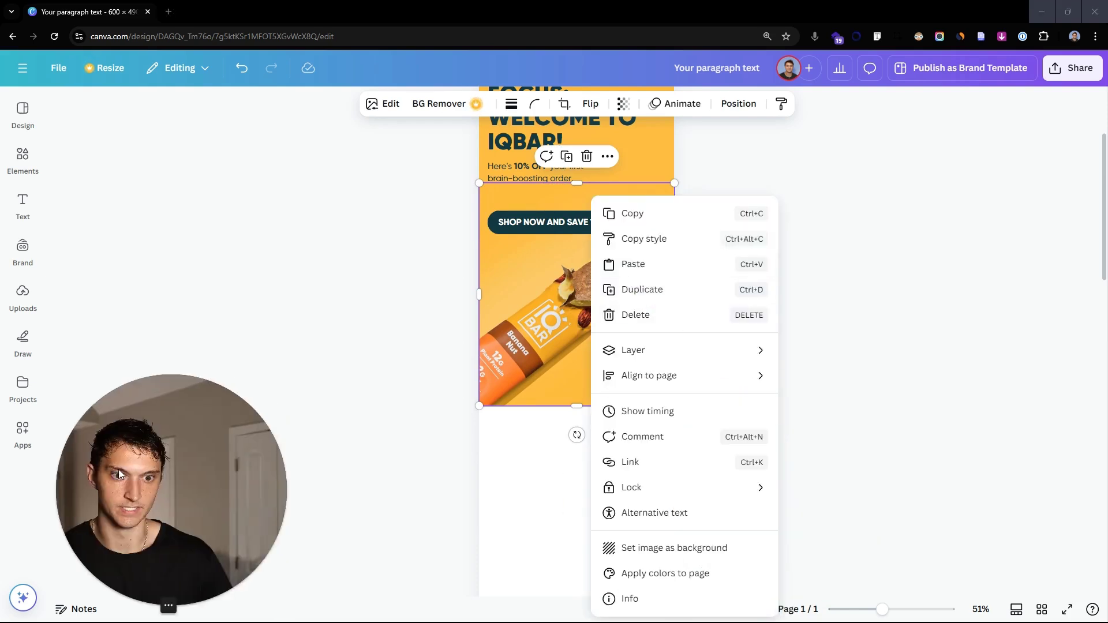
mouse_move(737, 353)
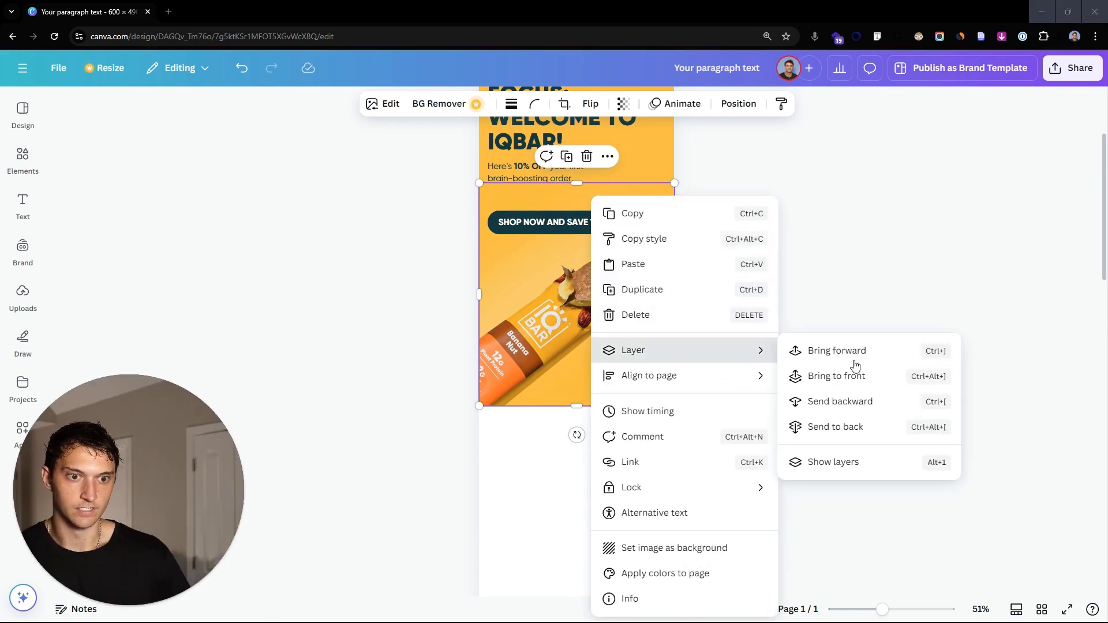
click(879, 429)
drag(611, 296, 612, 287)
click(754, 244)
scroll(807, 237, up, 2)
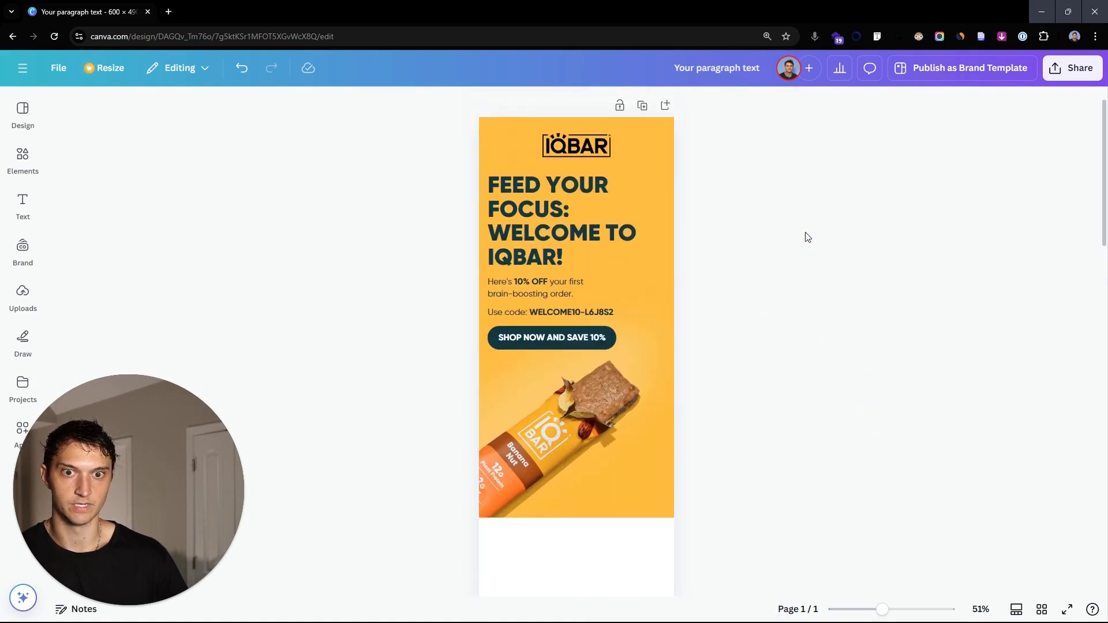
- Paste the assorted flavour bars image, tilt it clockwise, enlarge it and set it bottom-right
scroll(804, 357, down, 1)
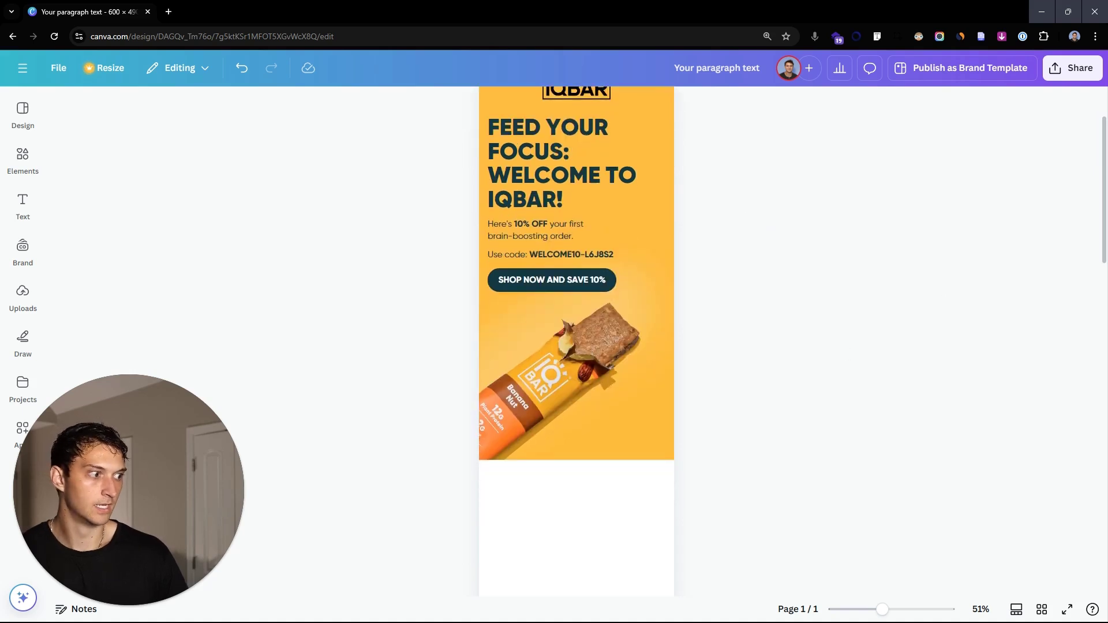
click(618, 456)
key(ctrl+v)
click(733, 372)
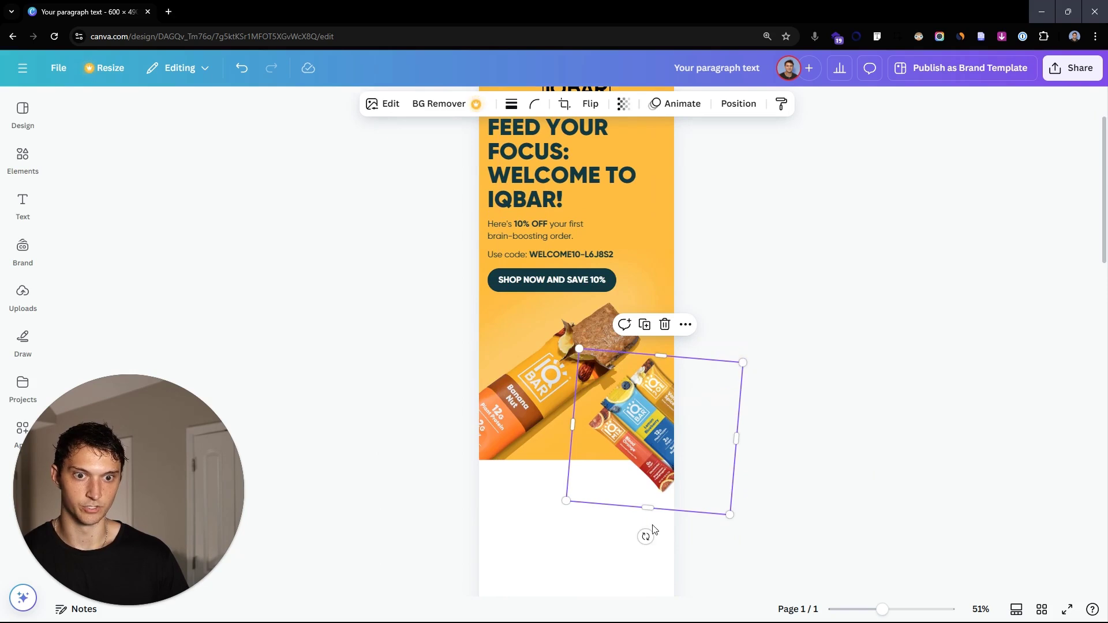
drag(647, 537, 637, 530)
drag(665, 431, 680, 451)
drag(603, 365, 596, 342)
click(714, 455)
click(916, 383)
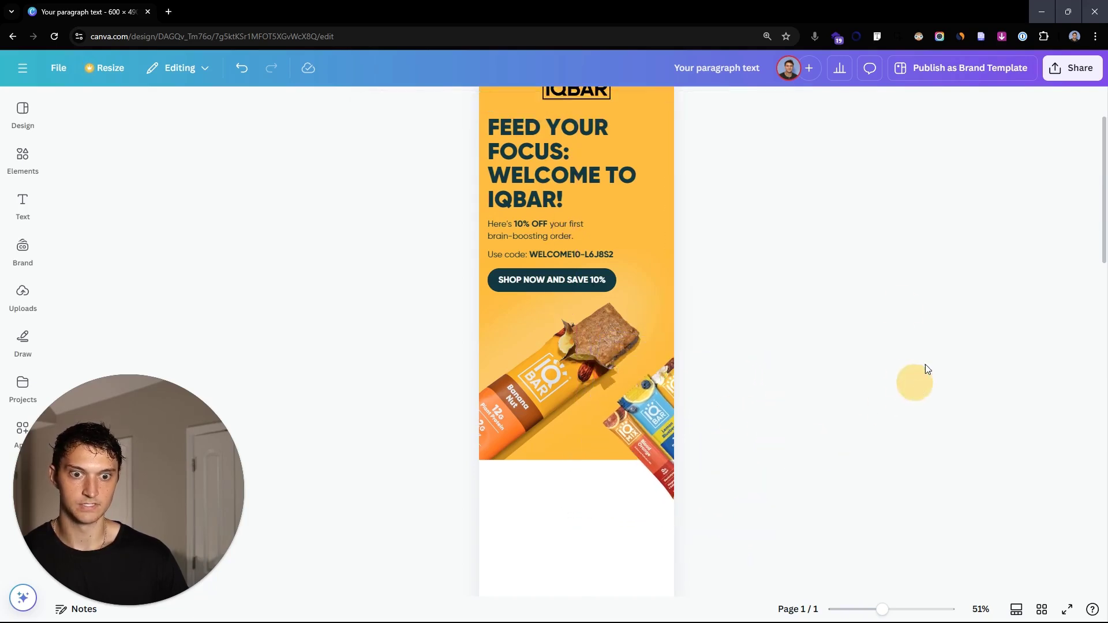
- Check the overlap by selecting the Banana Nut photo and the orange background block
scroll(645, 415, up, 1)
scroll(587, 336, down, 2)
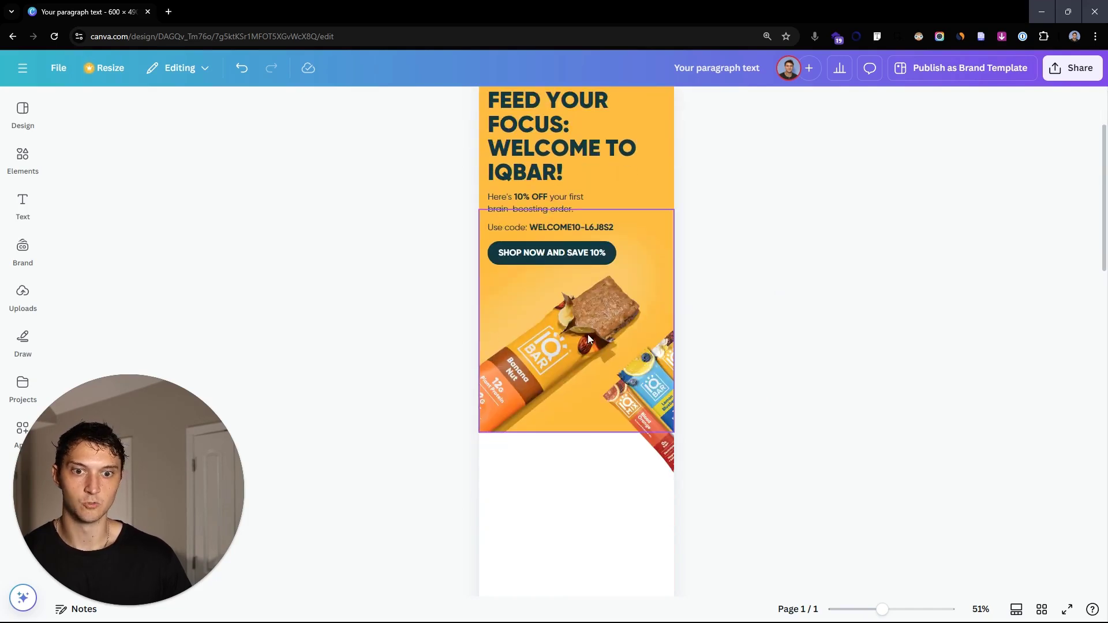
scroll(795, 309, up, 3)
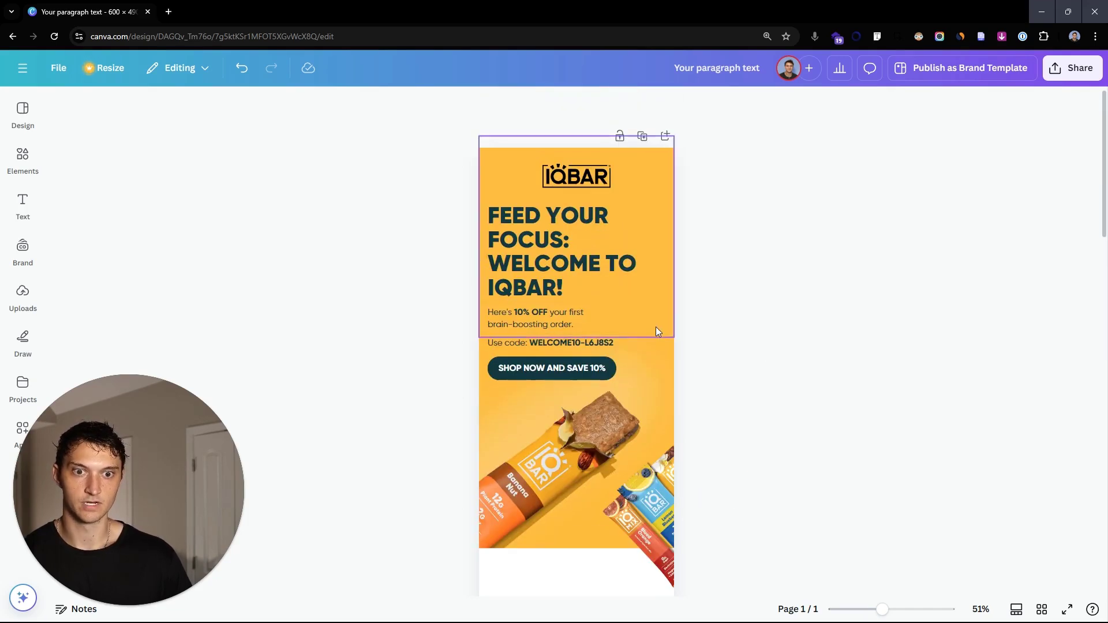
scroll(656, 326, down, 3)
scroll(635, 261, up, 3)
scroll(635, 261, up, 2)
click(559, 323)
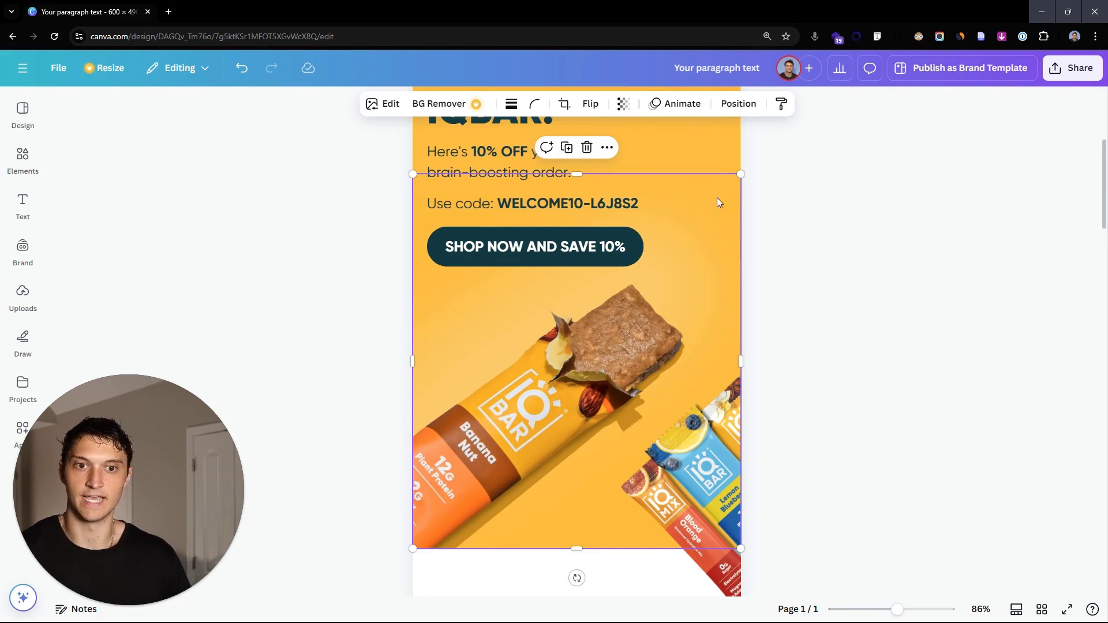
scroll(715, 250, down, 2)
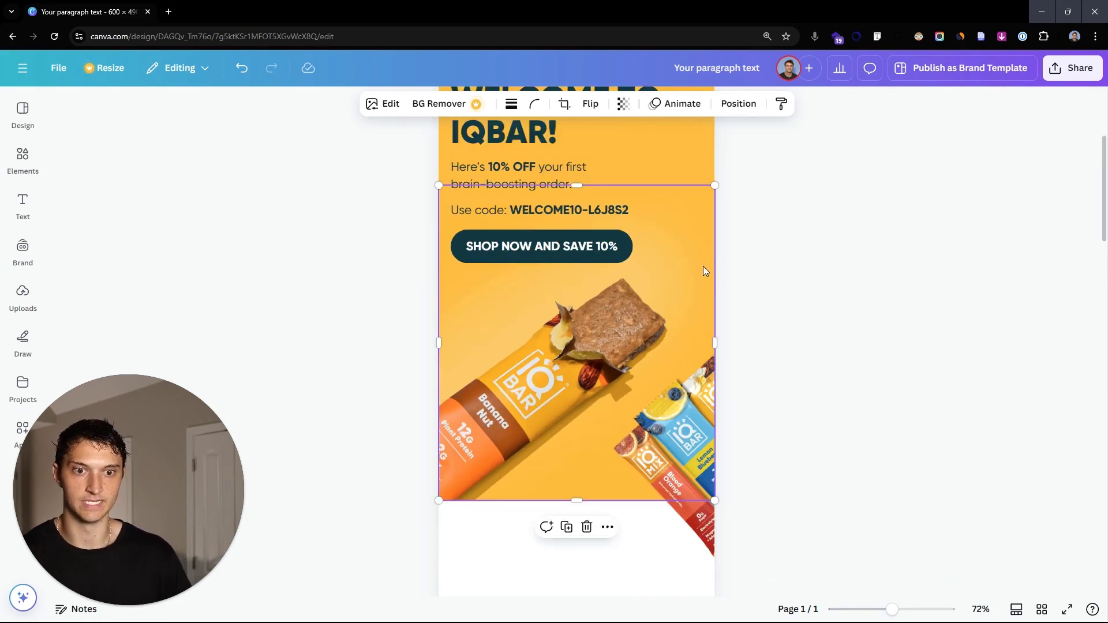
scroll(703, 273, down, 2)
scroll(676, 272, up, 3)
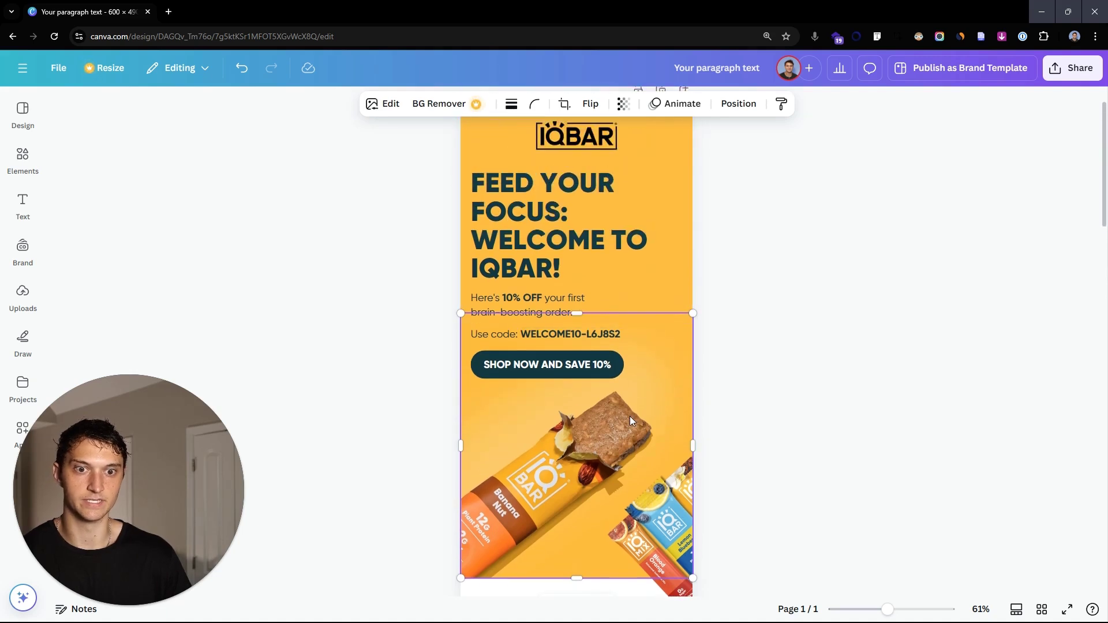
scroll(647, 411, down, 1)
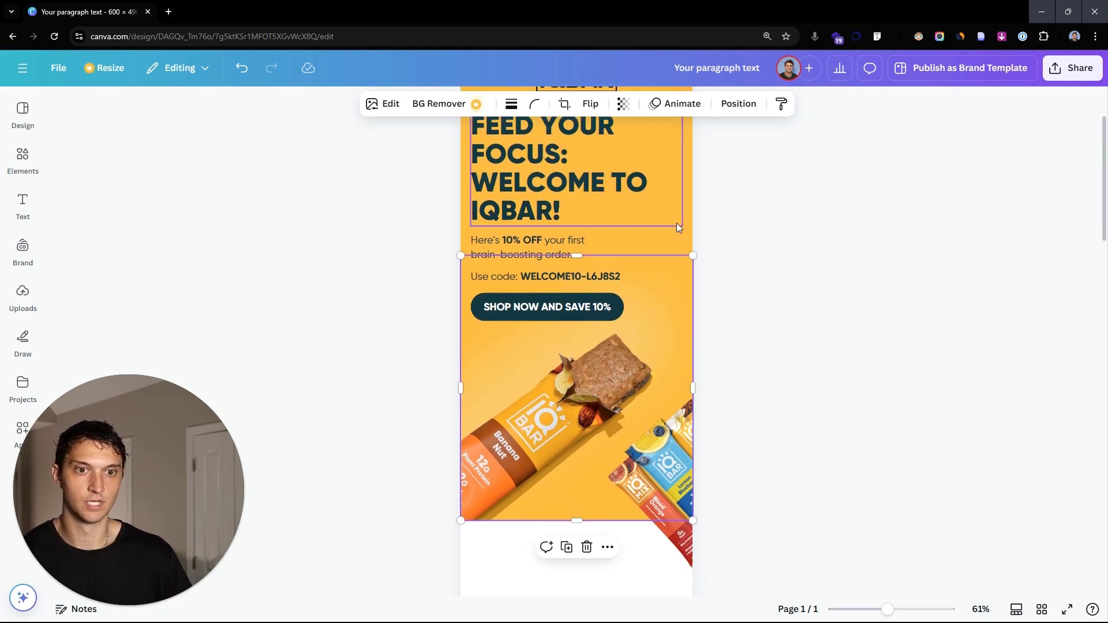
click(687, 243)
scroll(669, 254, up, 2)
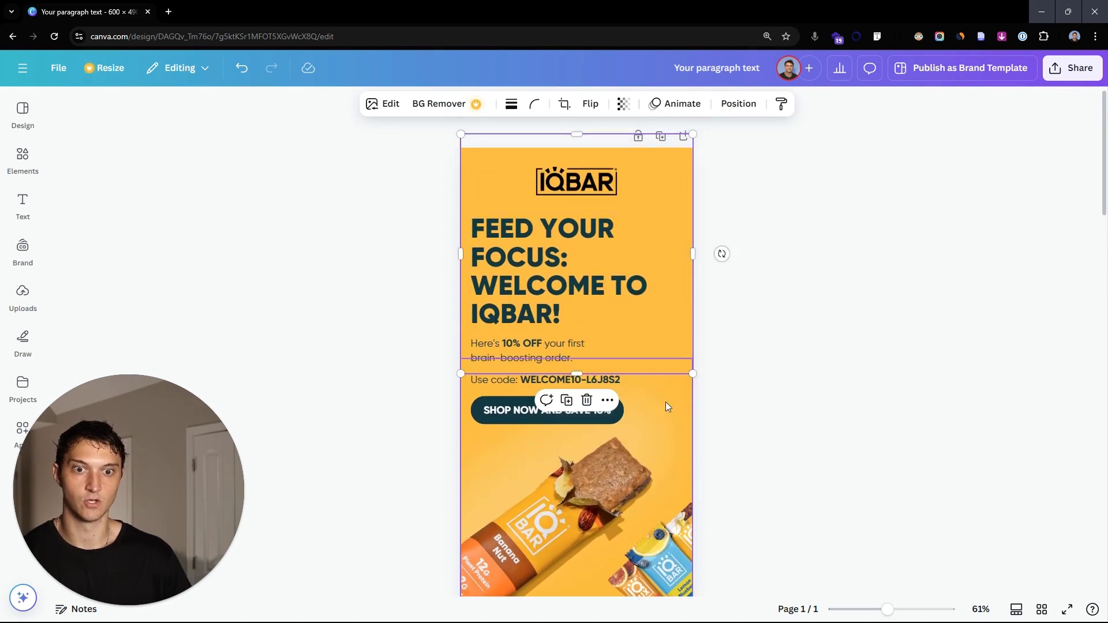
scroll(667, 404, down, 3)
scroll(661, 358, down, 2)
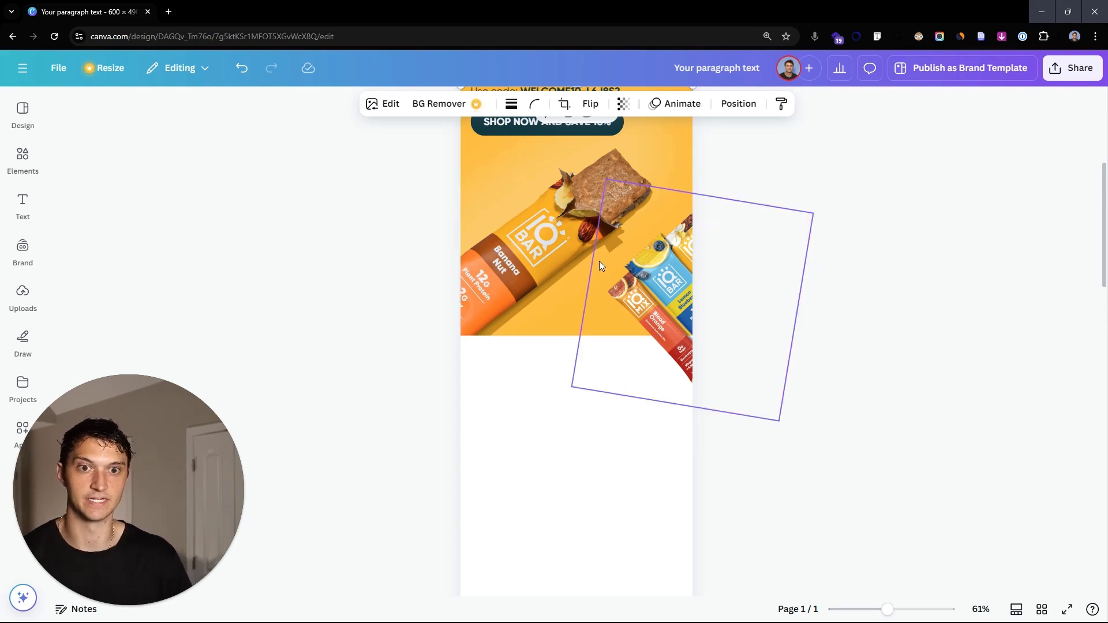
scroll(721, 237, down, 3)
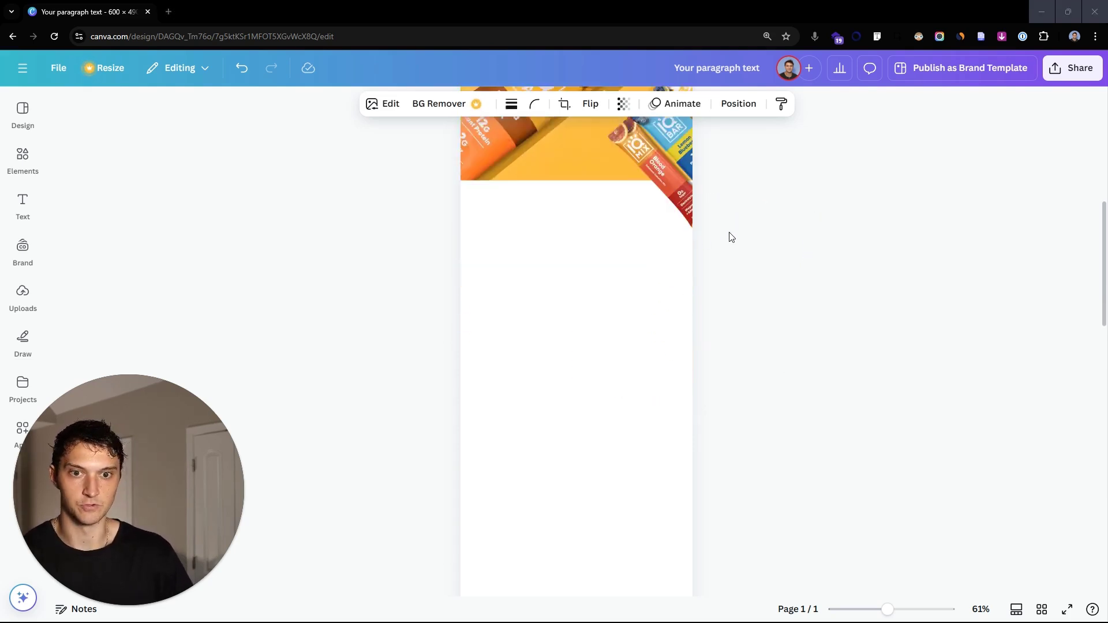
- Add a text box with the pasted welcome paragraph at font size 18.5
click(602, 289)
click(704, 295)
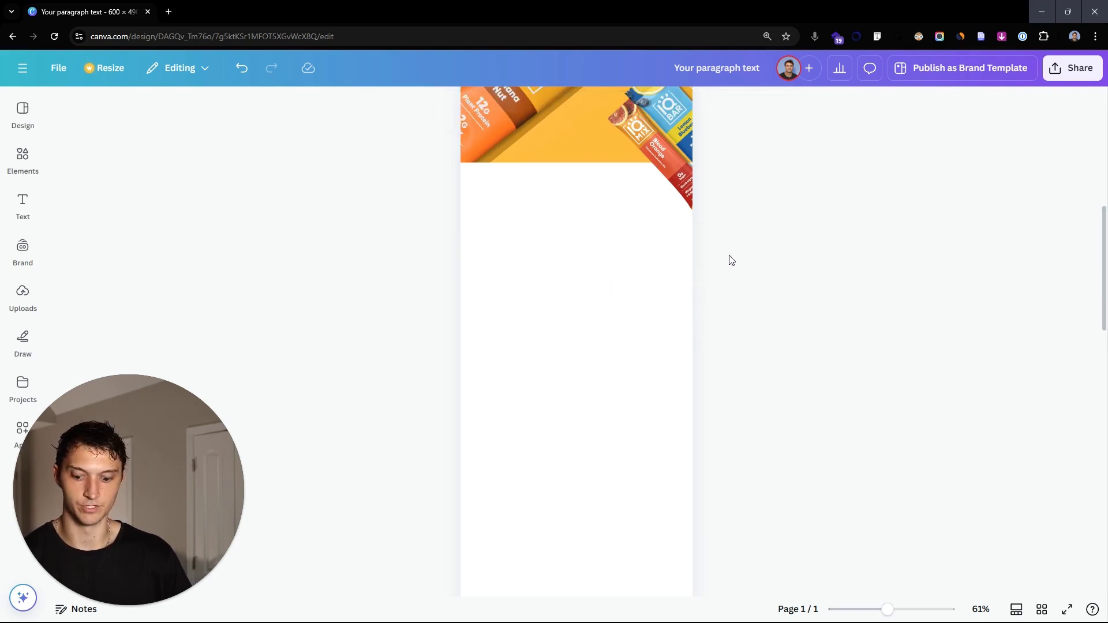
key(t)
key(Escape)
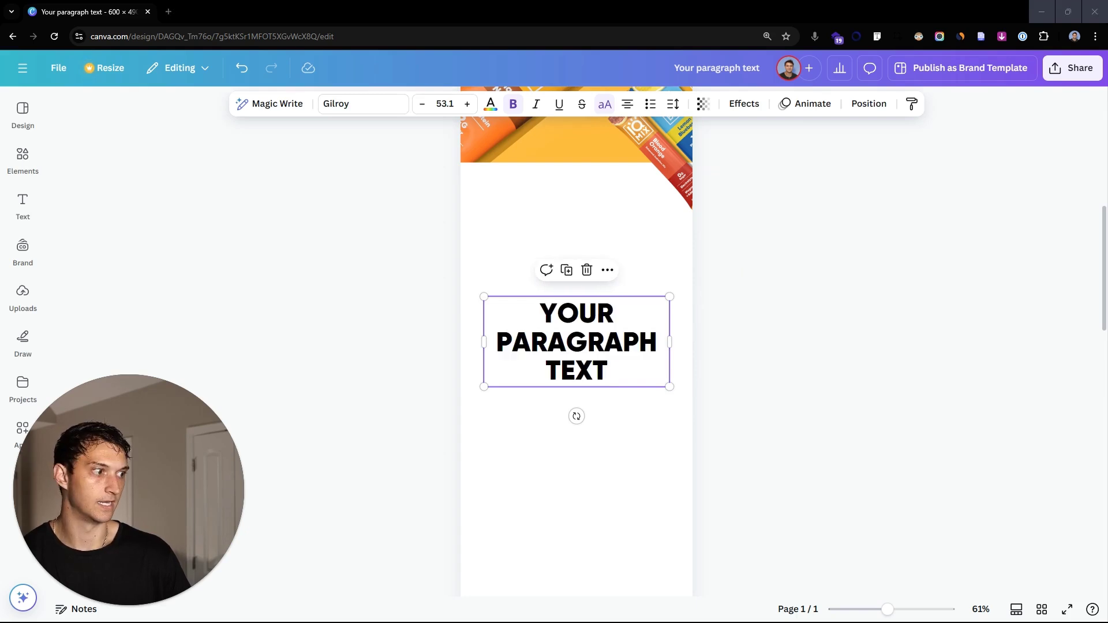
double_click(564, 339)
key(ctrl+v)
key(ctrl+a)
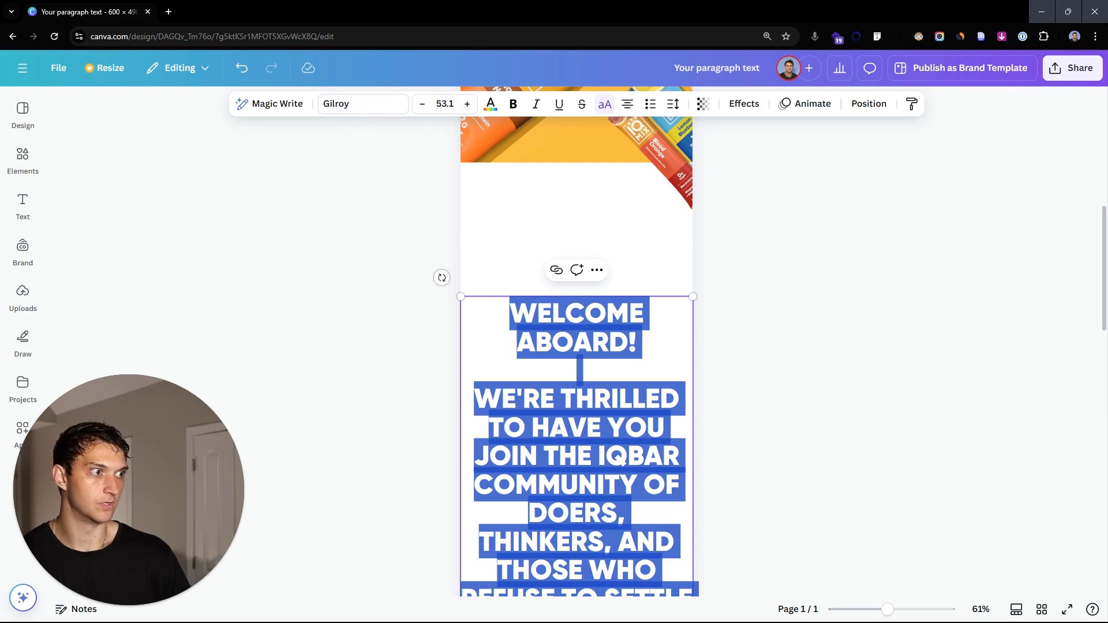
click(464, 104)
click(450, 104)
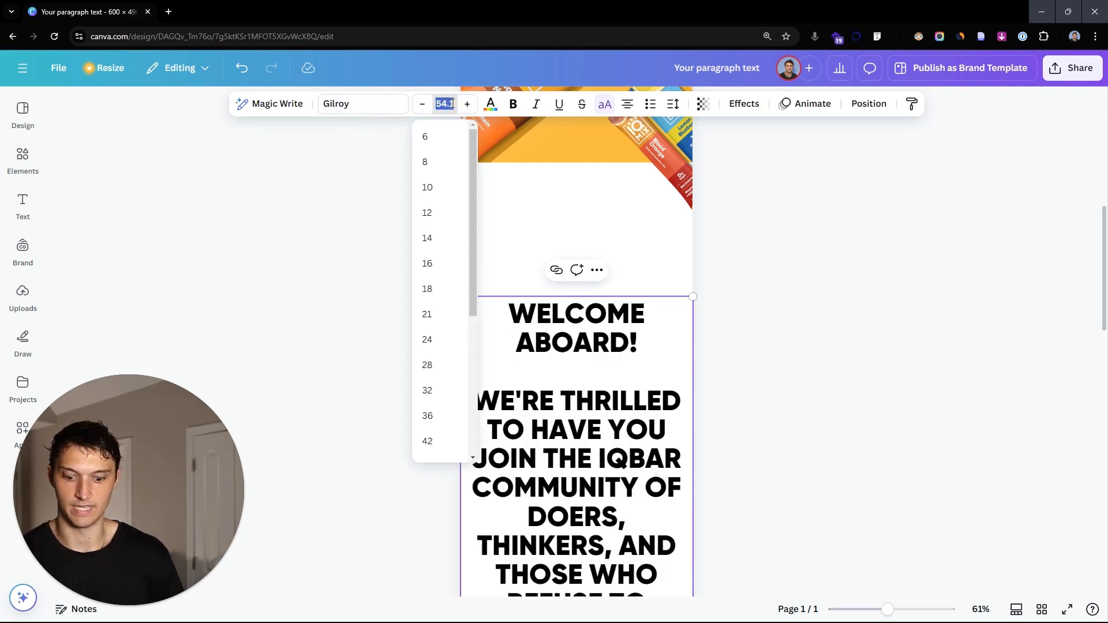
key(Return)
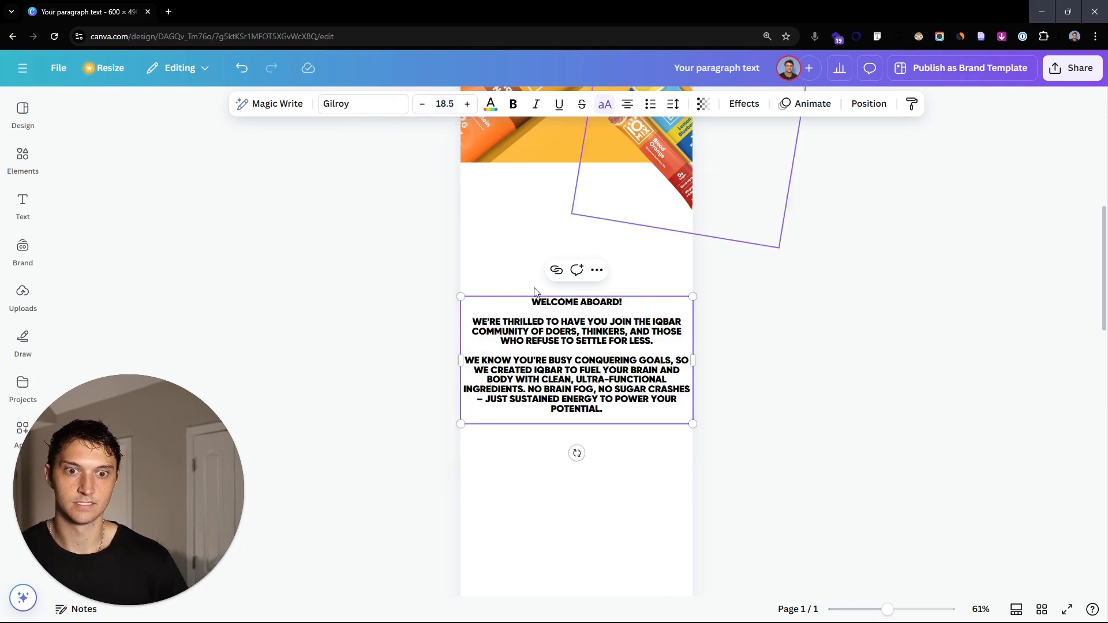
- Switch the paragraph out of all capitals and set it in Gilroy Regular
triple_click(556, 327)
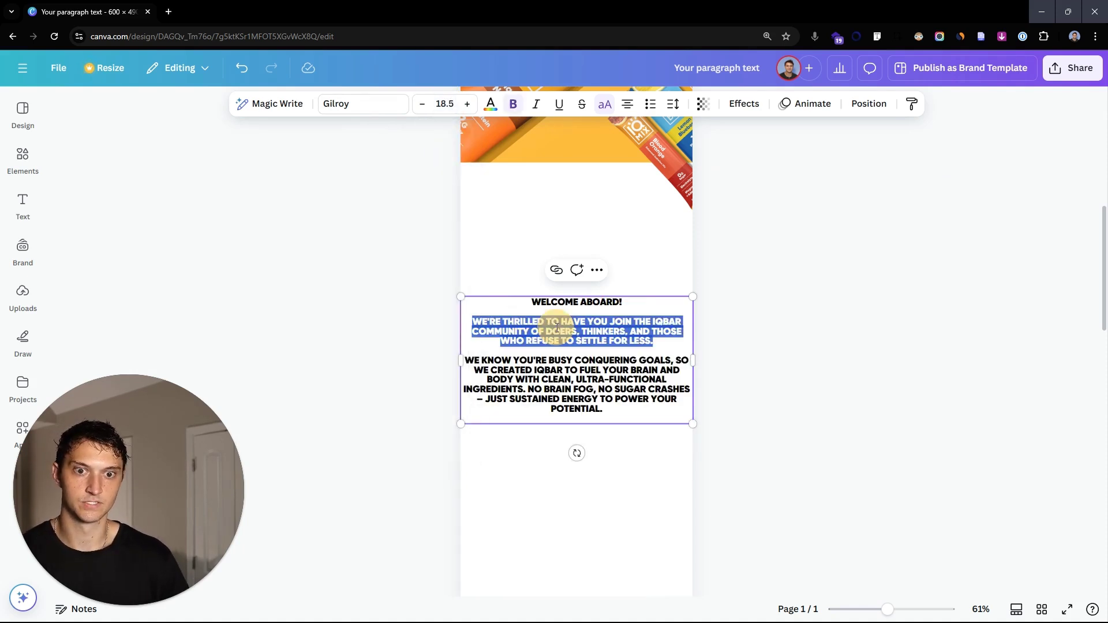
key(ctrl+a)
click(604, 104)
drag(520, 302, 673, 403)
click(354, 108)
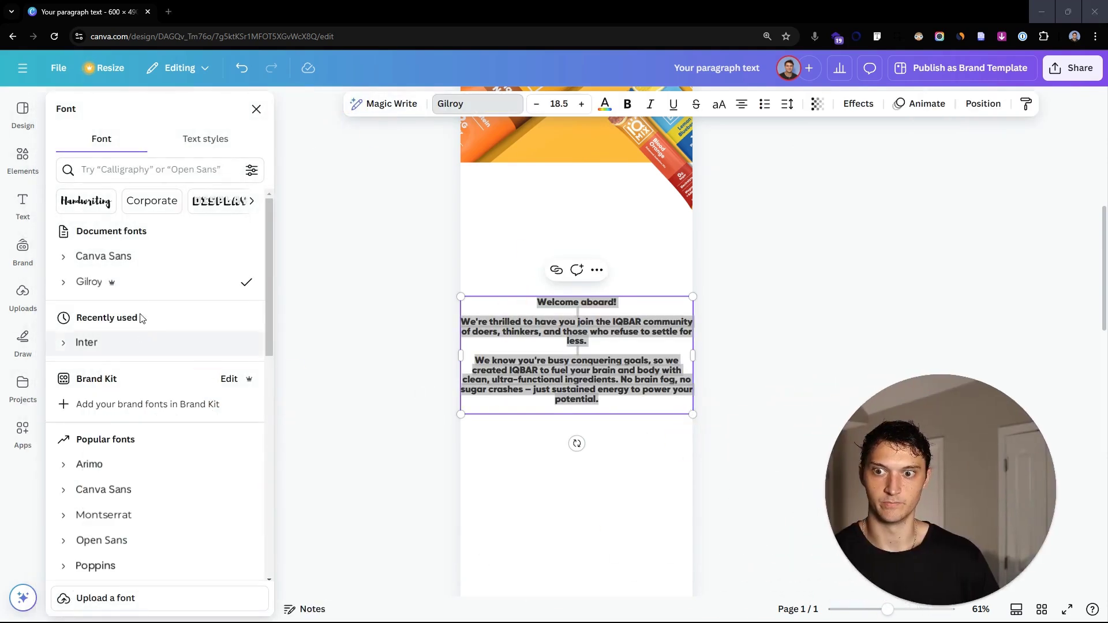
click(67, 285)
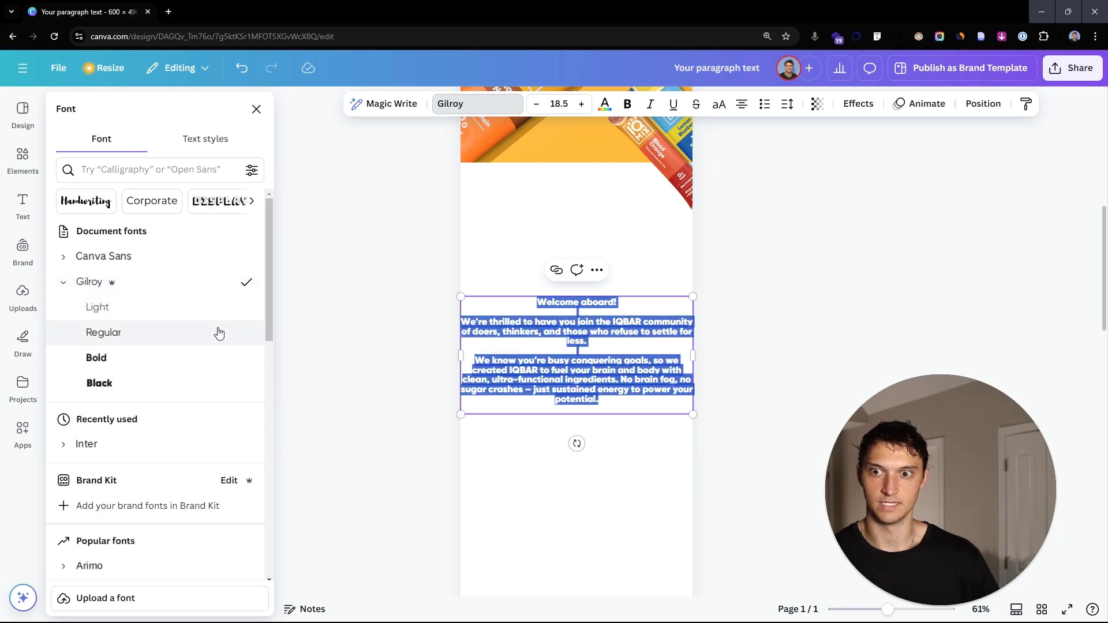
click(217, 330)
click(643, 346)
click(623, 333)
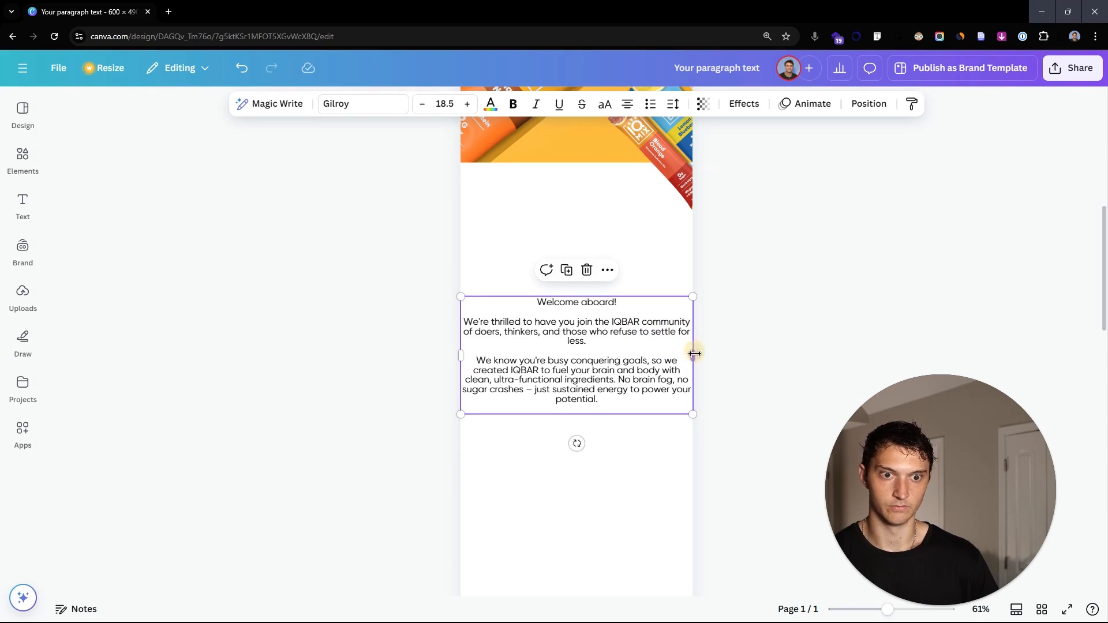
- Narrow the paragraph, move it just under the product photo, and colour it dark teal
drag(693, 354, 658, 354)
drag(618, 287, 621, 246)
click(576, 206)
click(575, 205)
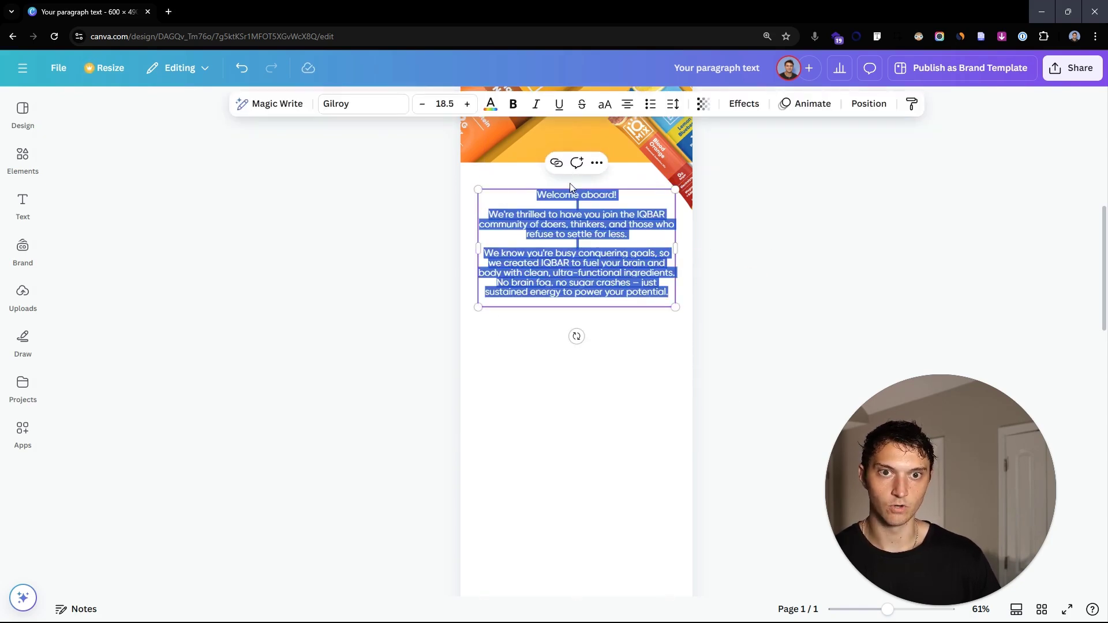
click(490, 106)
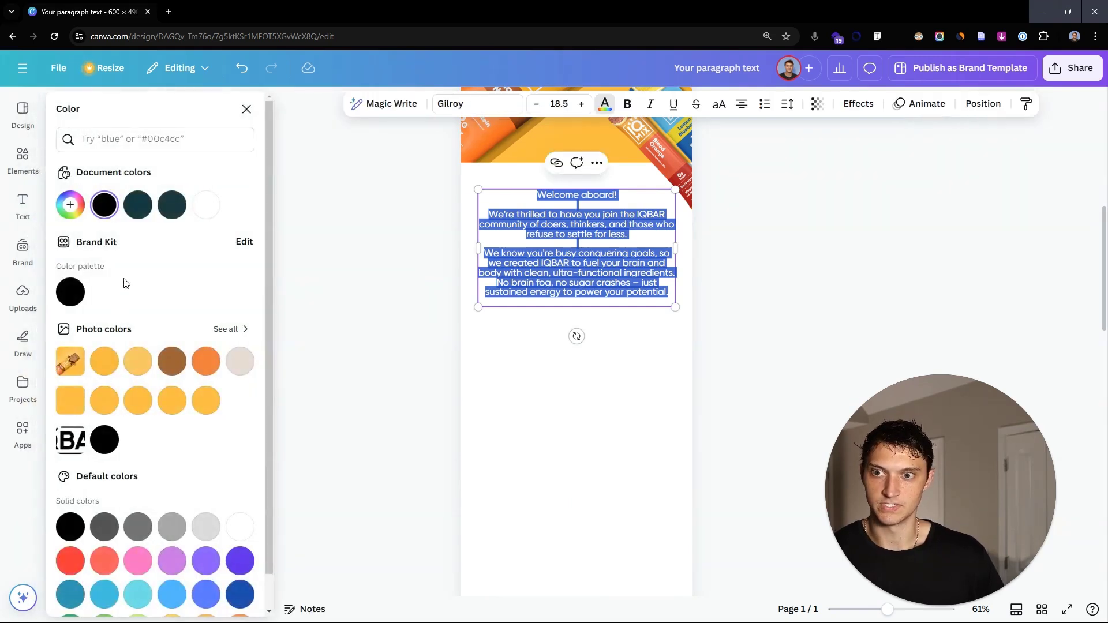
click(137, 206)
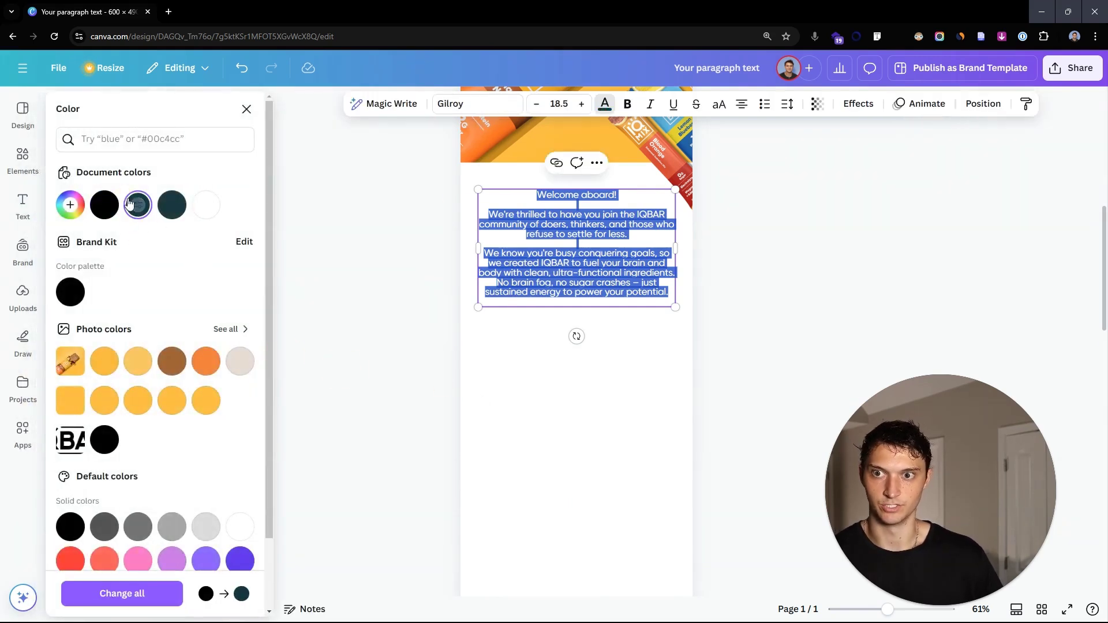
click(416, 220)
scroll(835, 256, up, 4)
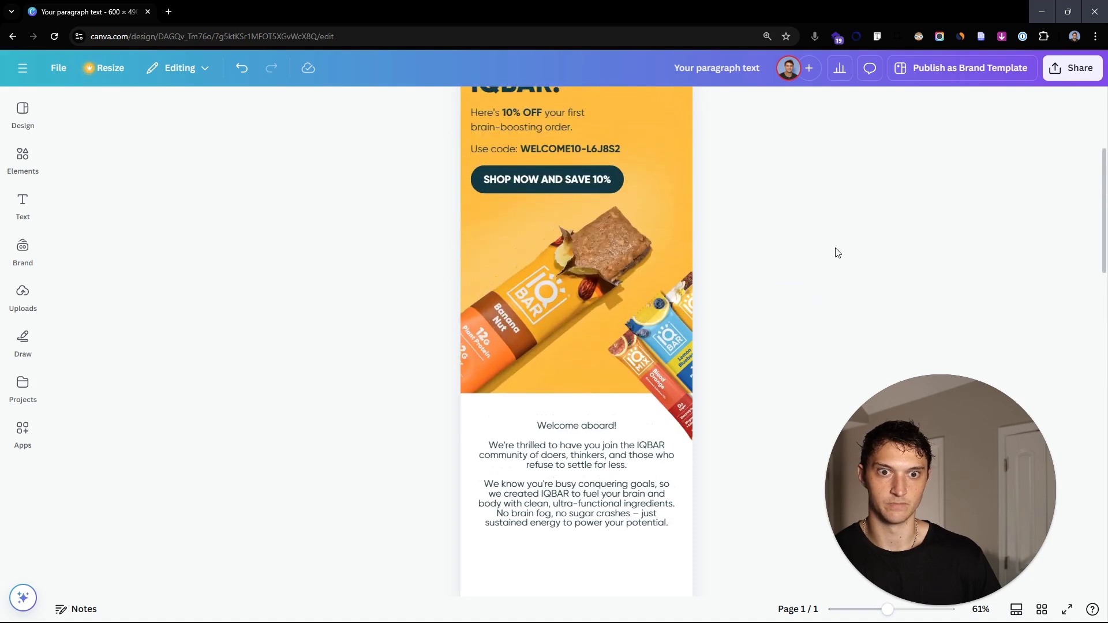
- Paste the IQJOE, IQMIX and IQBAR mug-and-glass illustration centred beneath the welcome paragraph
scroll(832, 225, up, 1)
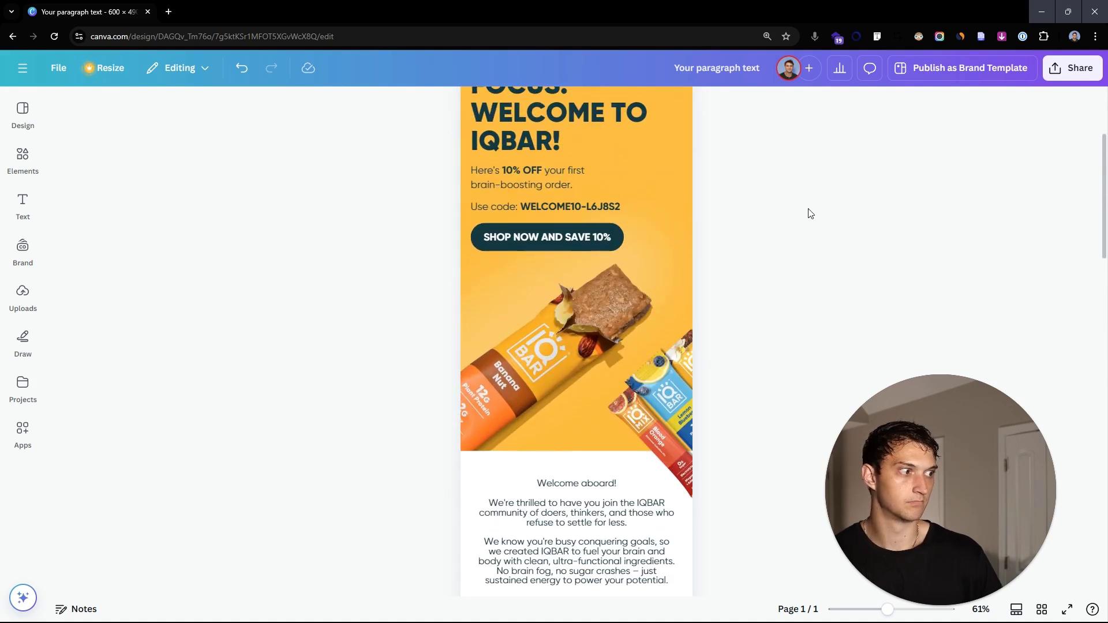
scroll(811, 213, up, 2)
scroll(816, 208, down, 1)
scroll(816, 208, up, 1)
scroll(791, 287, down, 2)
scroll(791, 287, down, 5)
scroll(792, 285, up, 2)
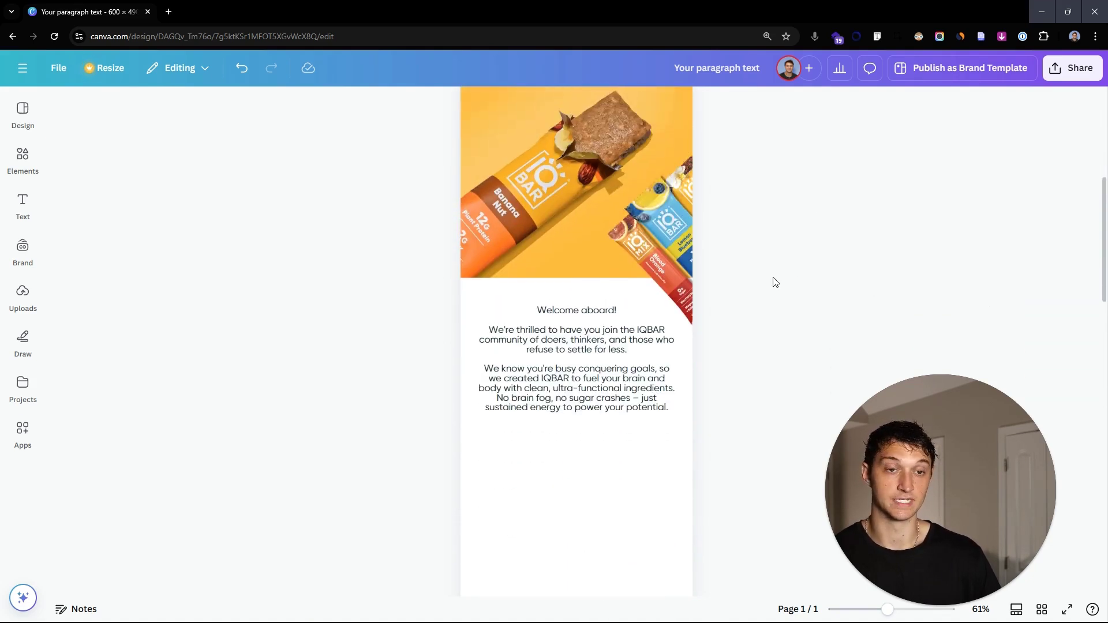
scroll(772, 275, down, 3)
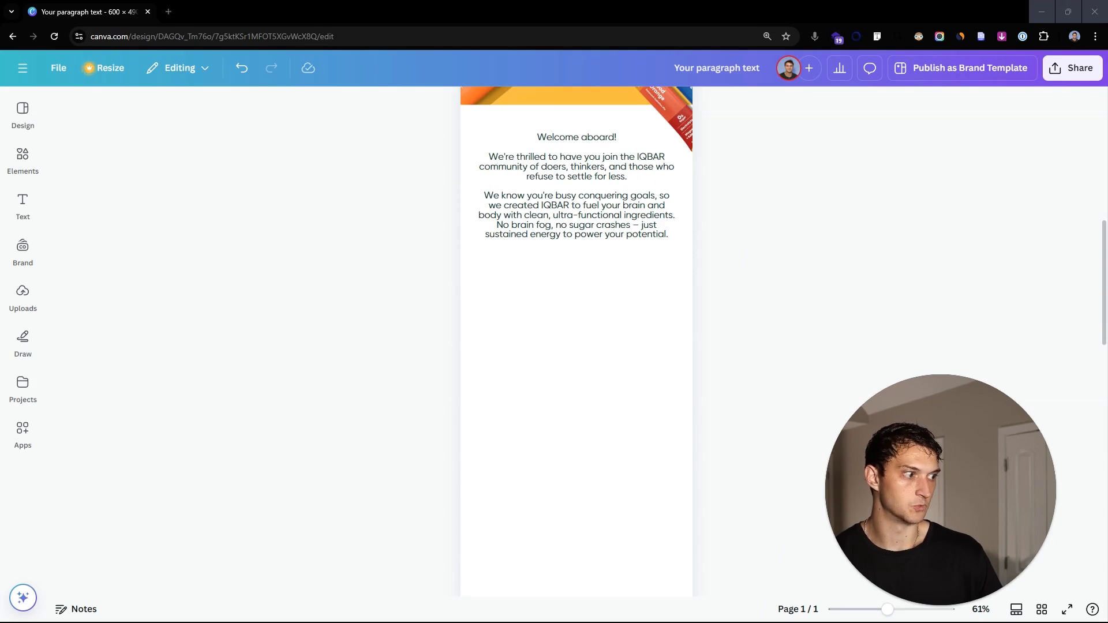
key(ctrl+v)
drag(576, 282, 578, 306)
scroll(578, 323, up, 5)
scroll(572, 346, down, 4)
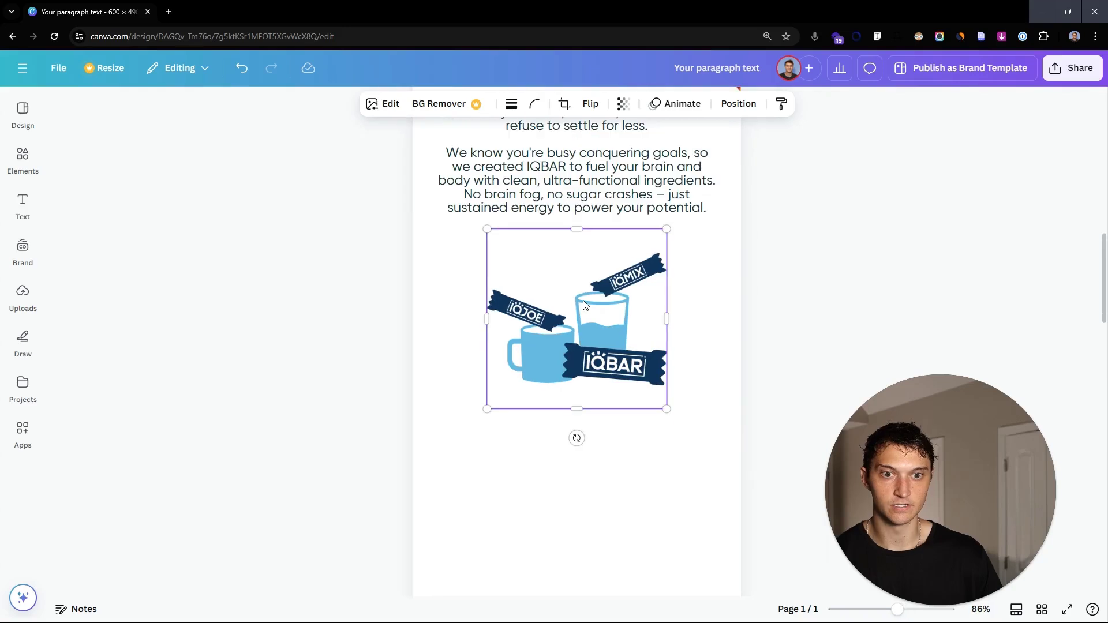
scroll(548, 355, up, 4)
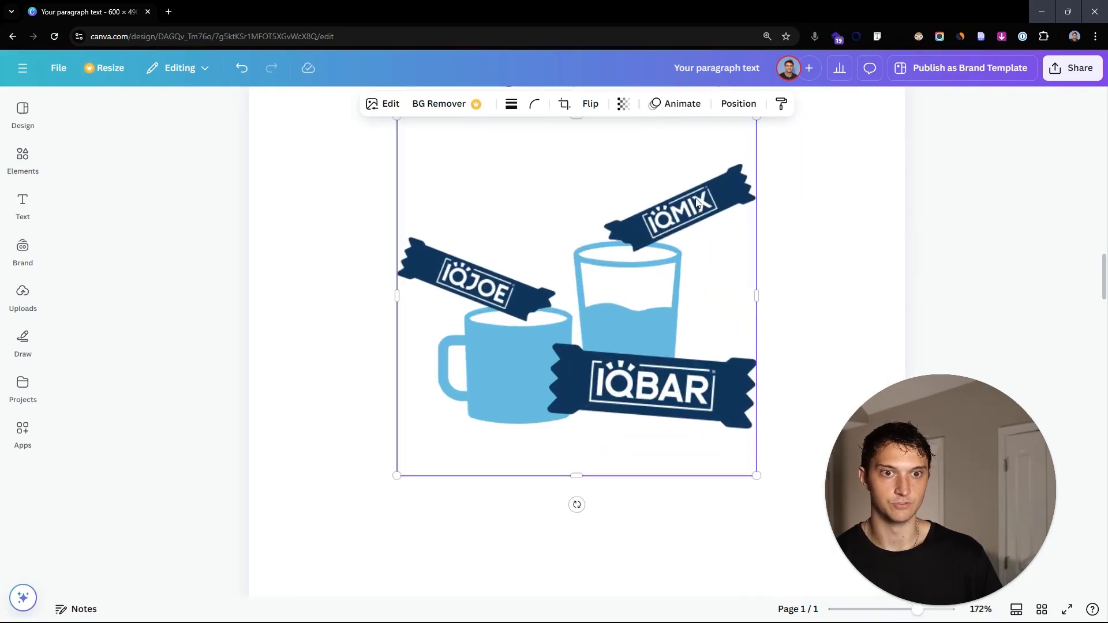
scroll(540, 364, down, 5)
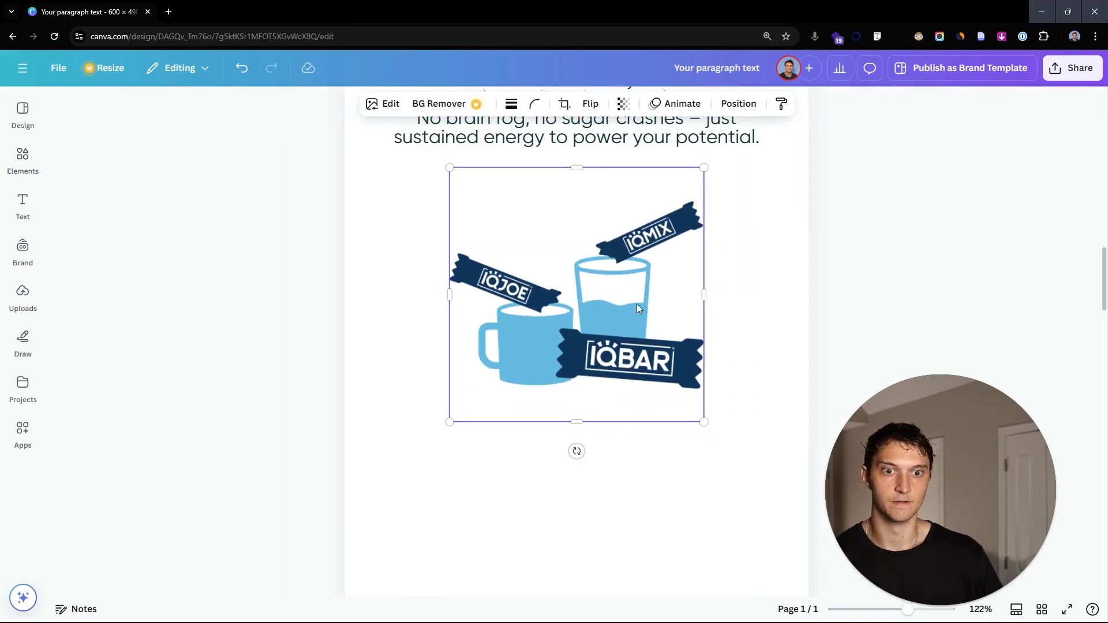
drag(596, 287, 594, 282)
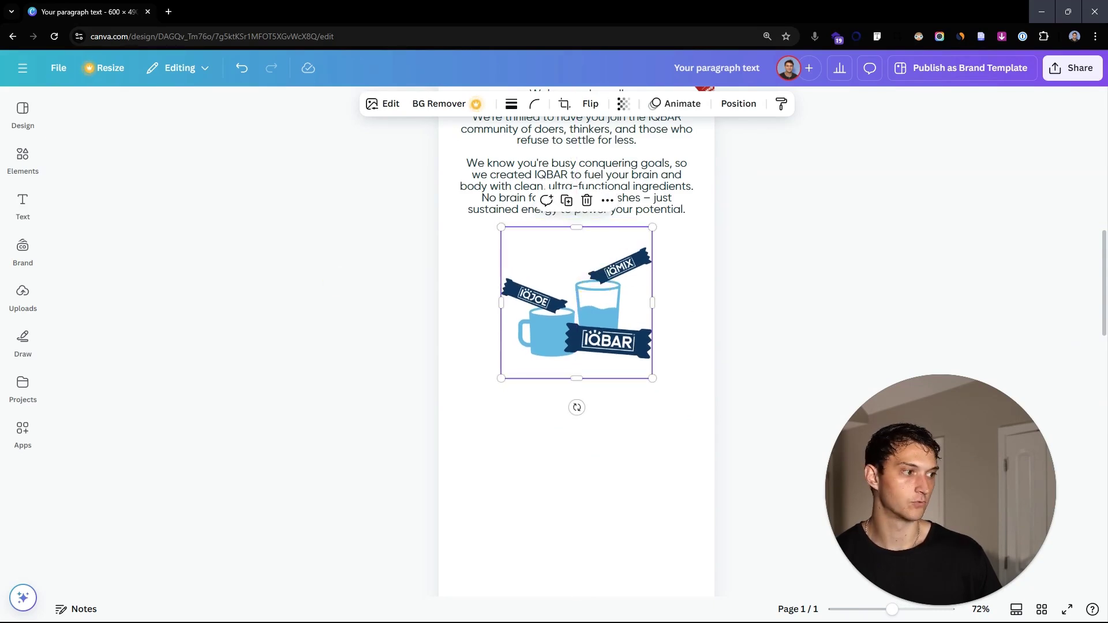
- Draw a full-width rectangle over the lower page and send it behind the illustration
scroll(704, 277, down, 2)
click(721, 383)
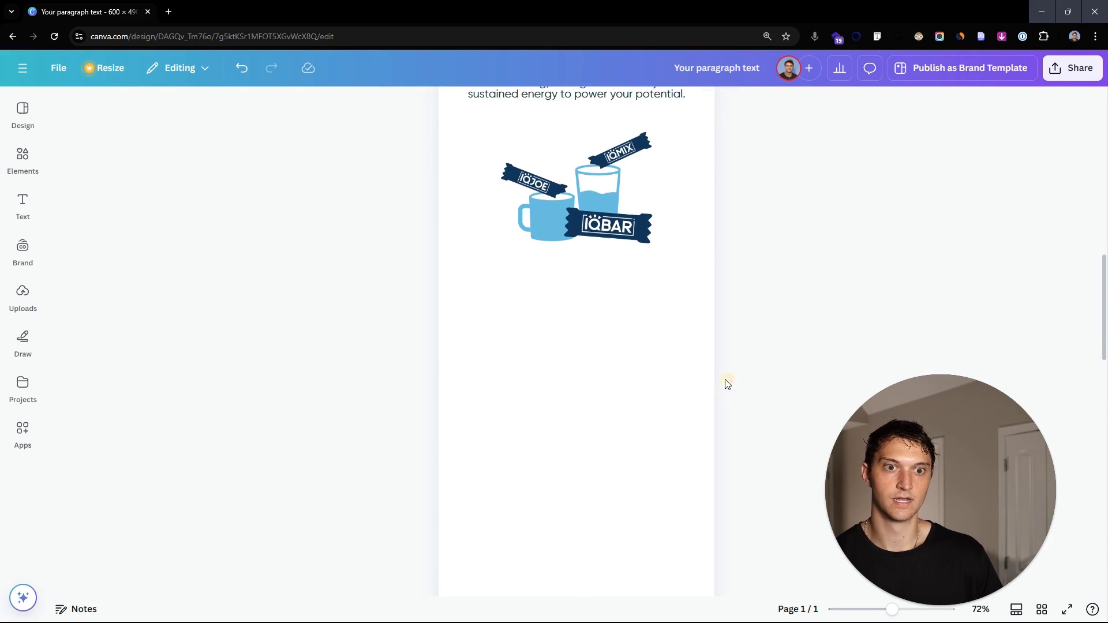
key(r)
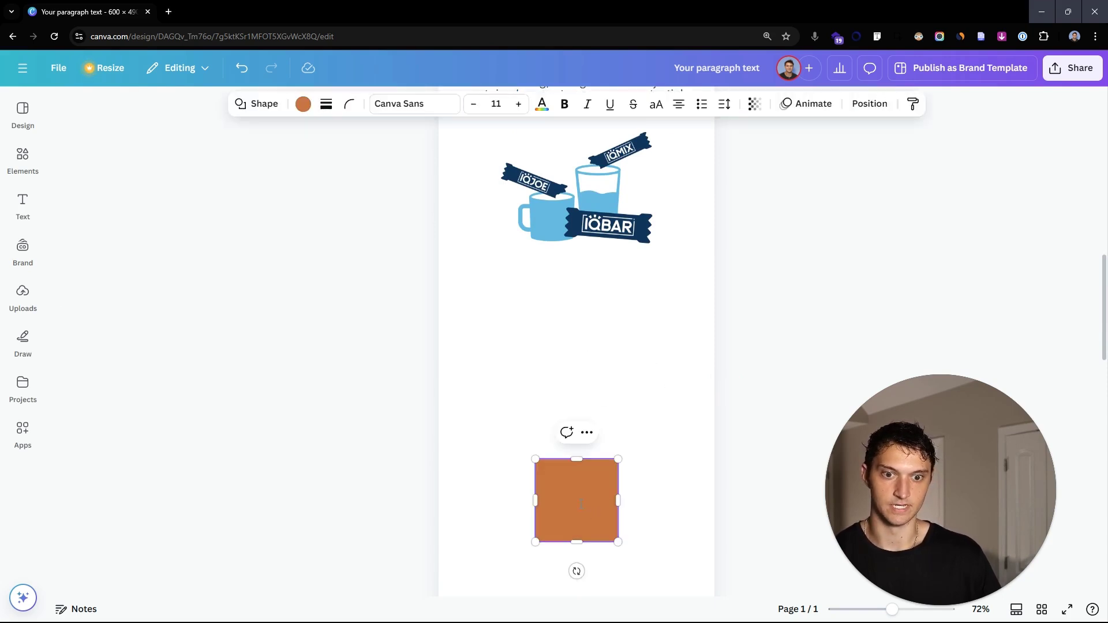
drag(576, 500, 714, 233)
drag(582, 270, 580, 494)
scroll(716, 294, up, 3)
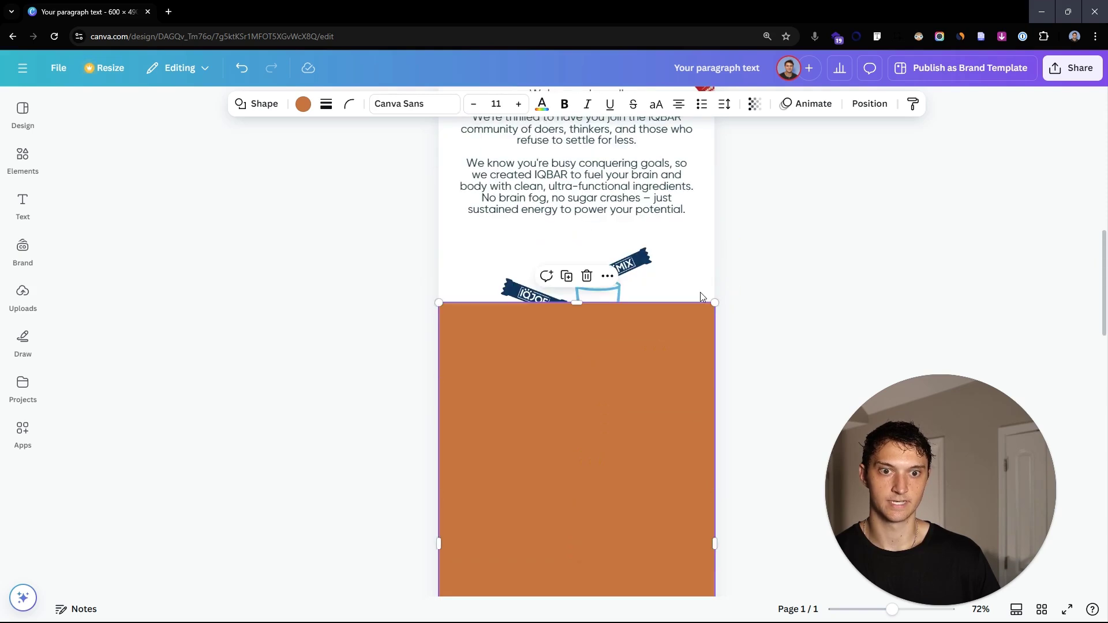
right_click(701, 293)
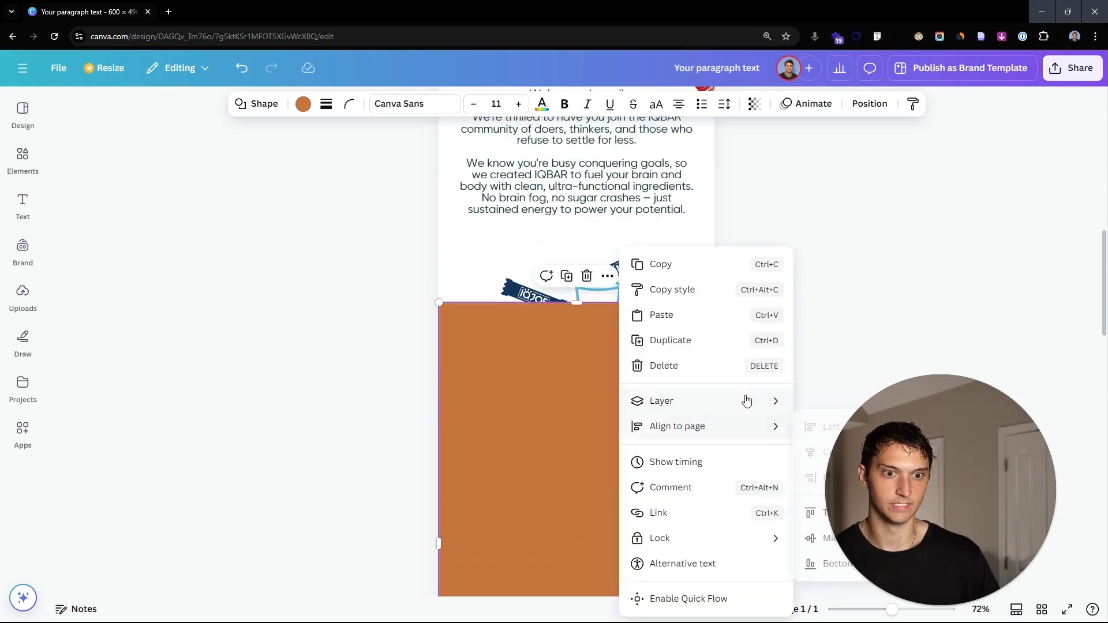
mouse_move(746, 400)
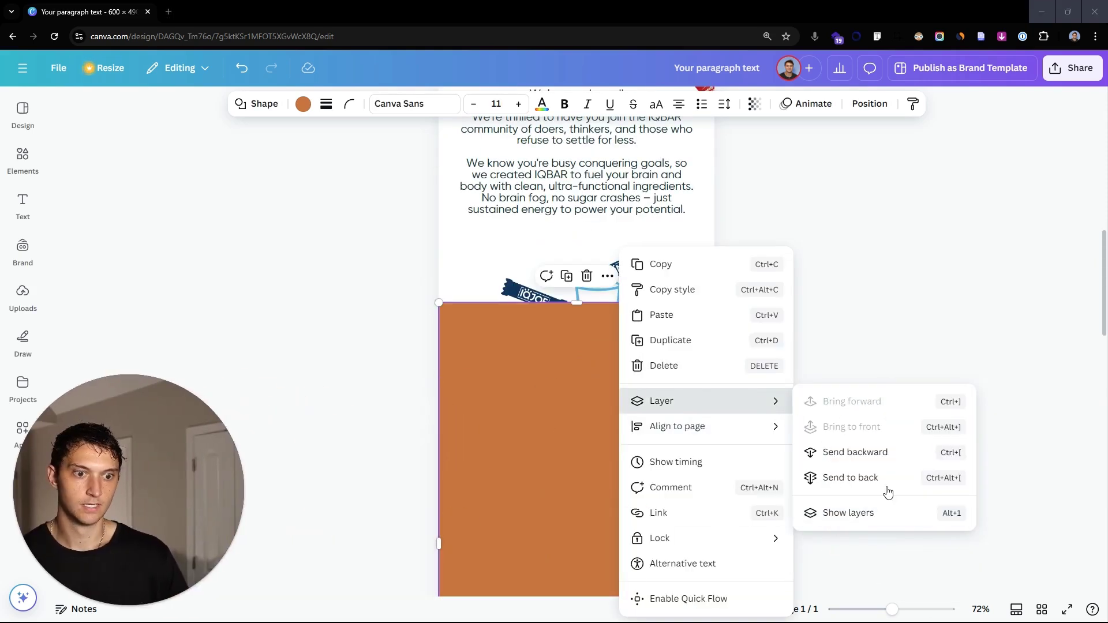
click(890, 477)
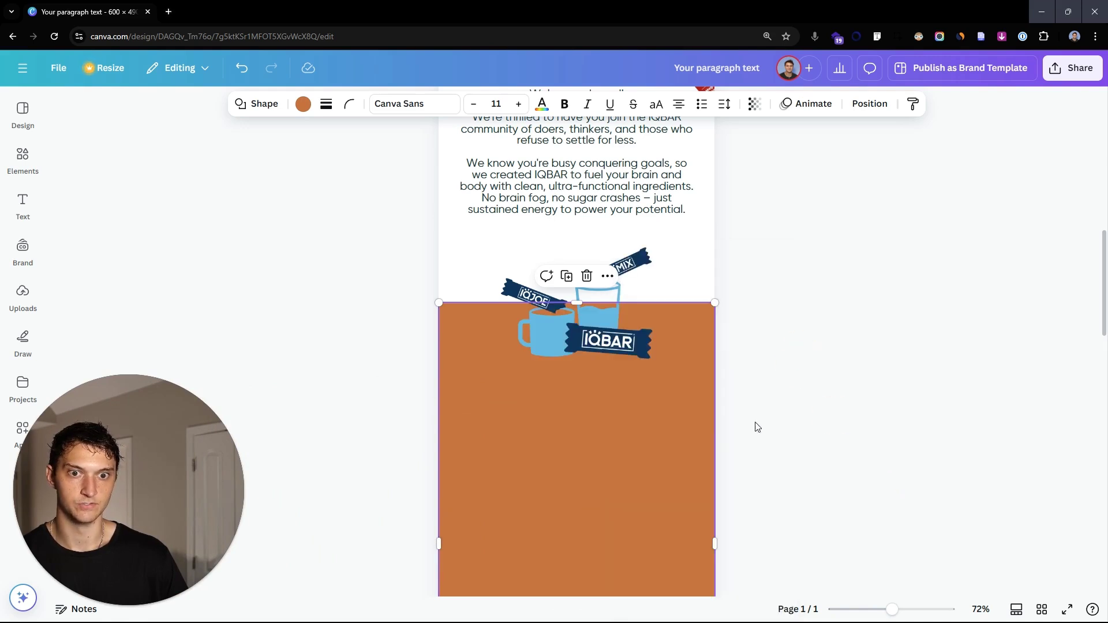
- Paste a light-orange reference image lower on the page
scroll(717, 437, down, 4)
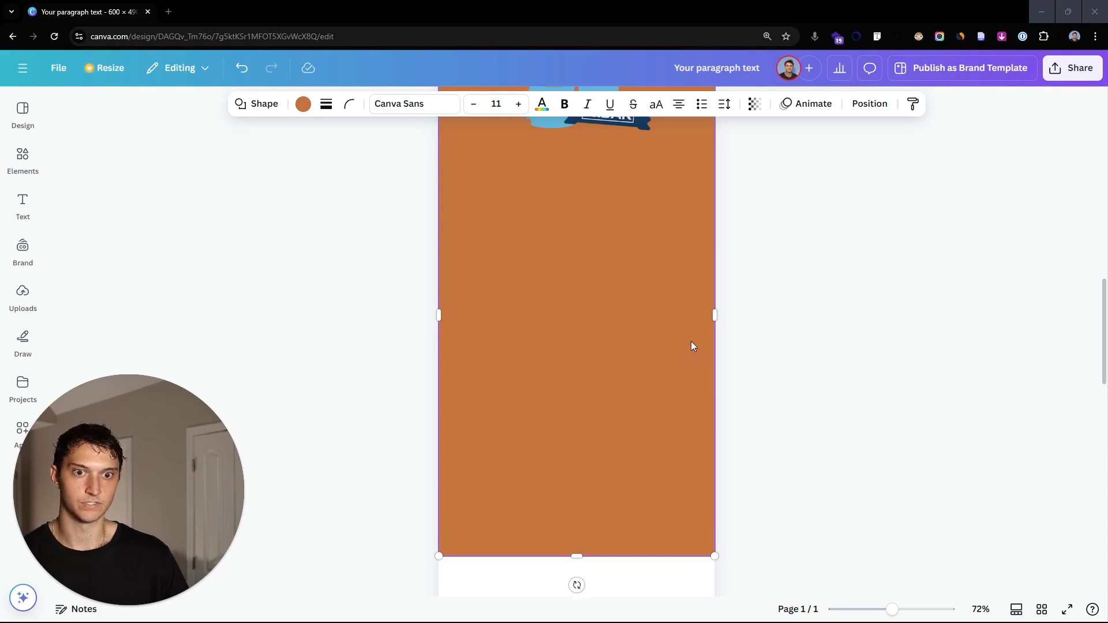
scroll(878, 349, up, 14)
scroll(898, 350, down, 15)
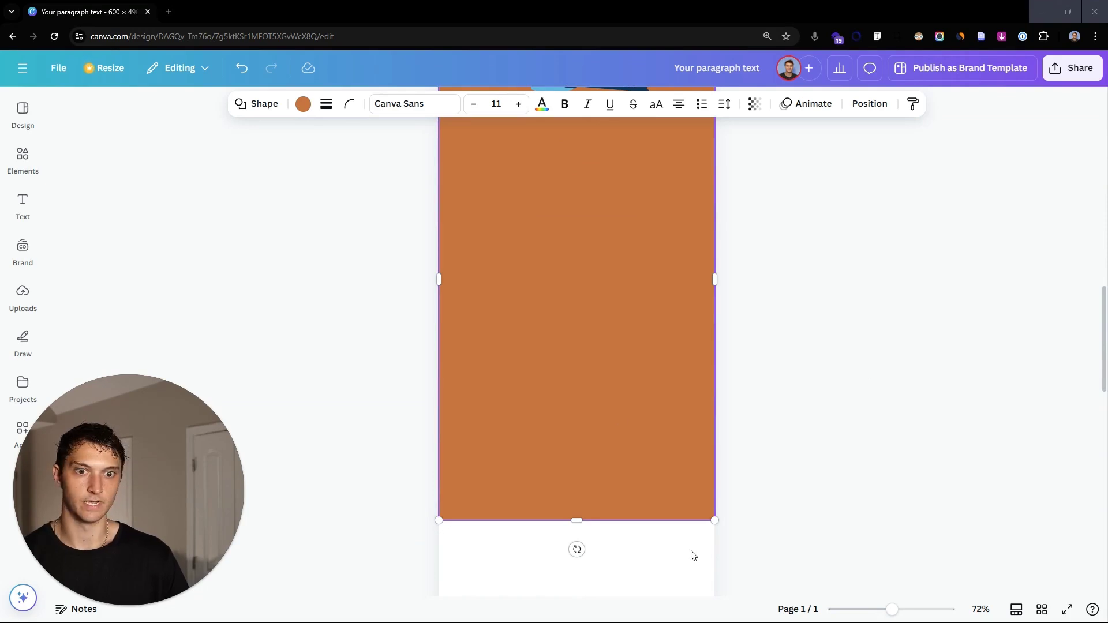
click(680, 524)
key(ctrl+v)
drag(650, 314, 629, 345)
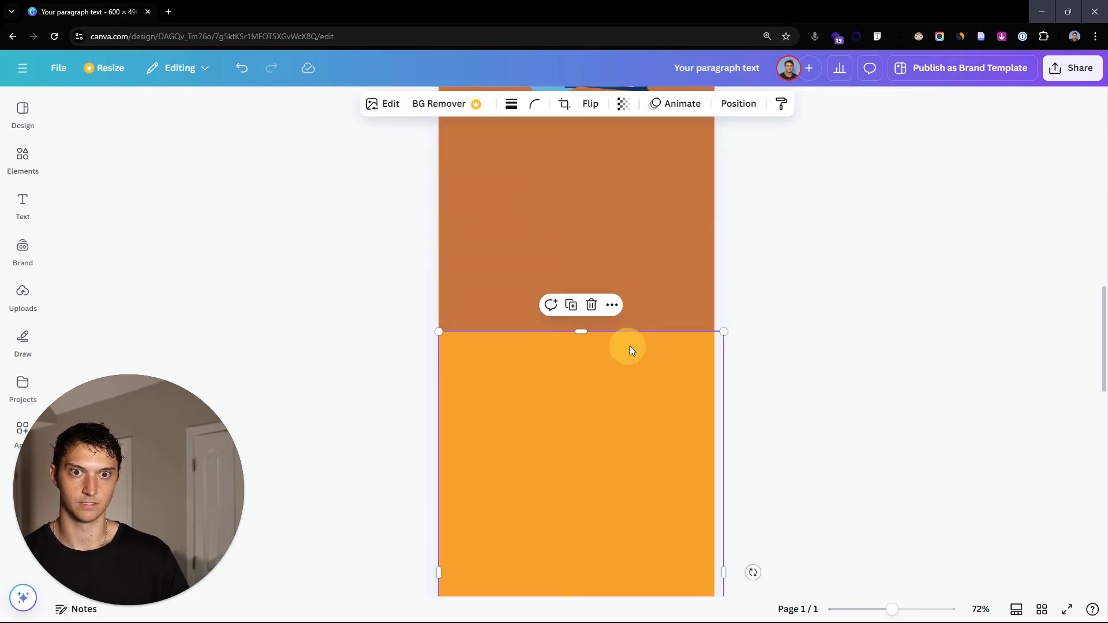
scroll(631, 260, up, 3)
scroll(665, 449, down, 2)
- Fill the rectangle with the image's orange via the colour picker, then delete the image
click(633, 292)
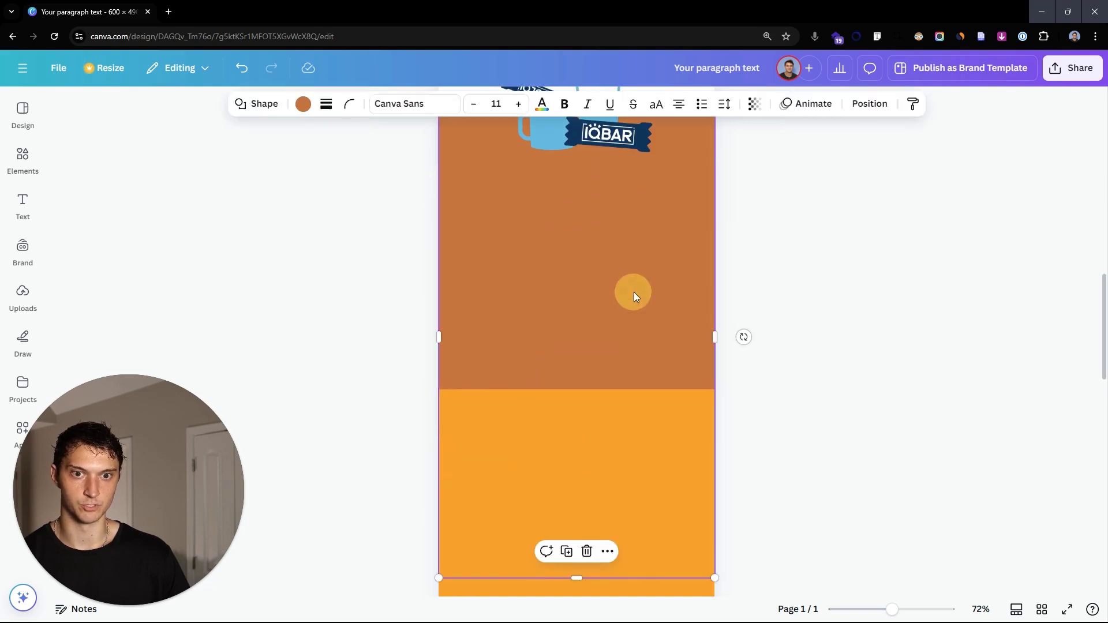
click(303, 104)
click(70, 205)
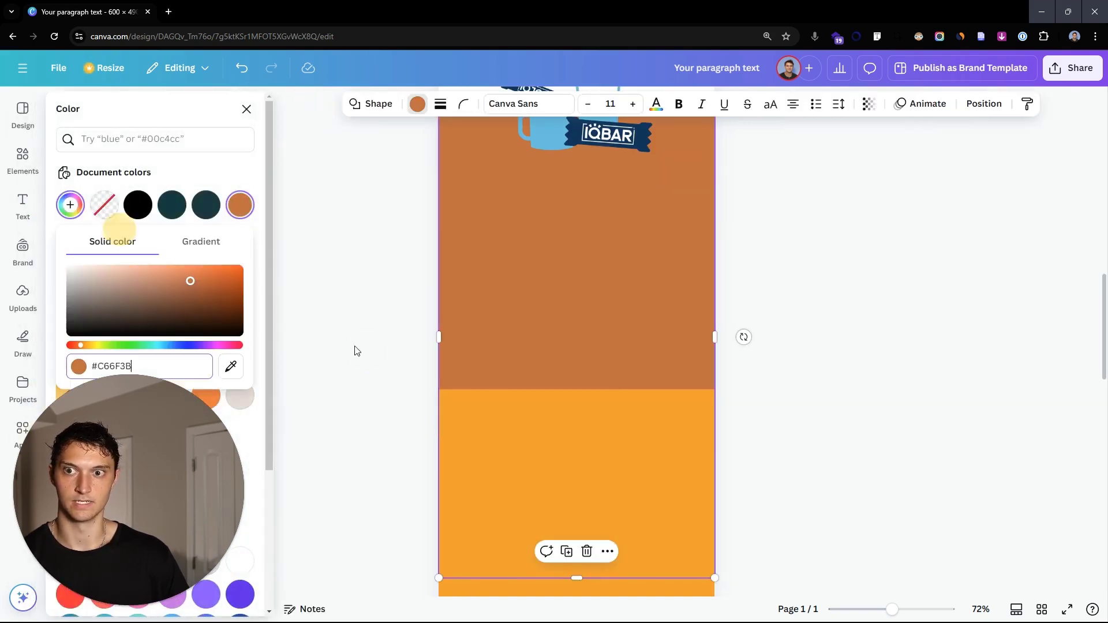
click(505, 428)
click(615, 271)
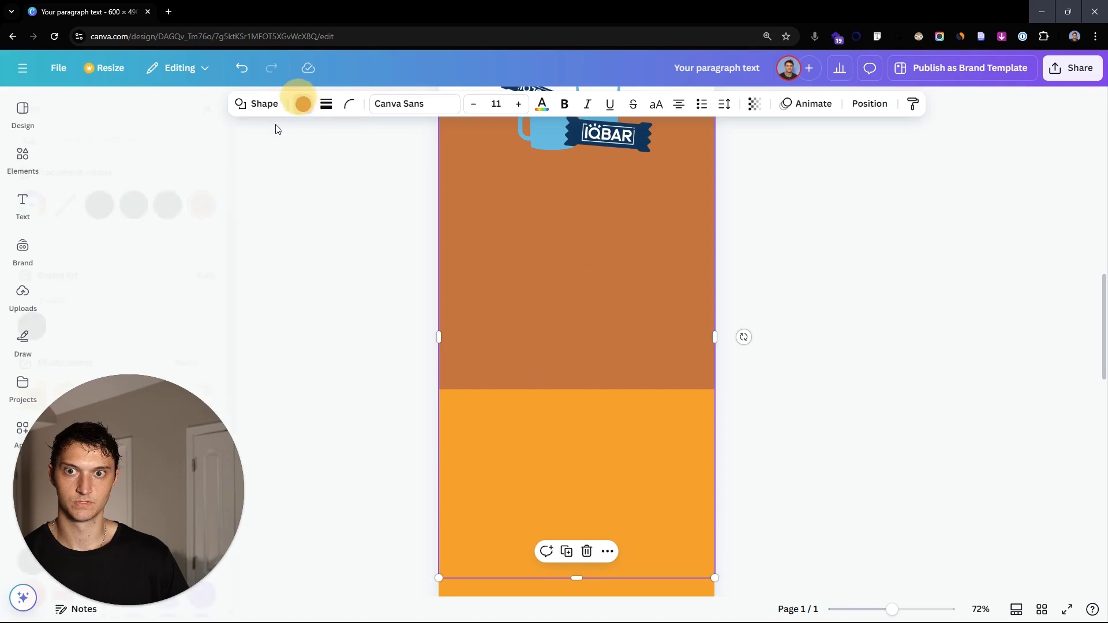
click(300, 103)
click(70, 205)
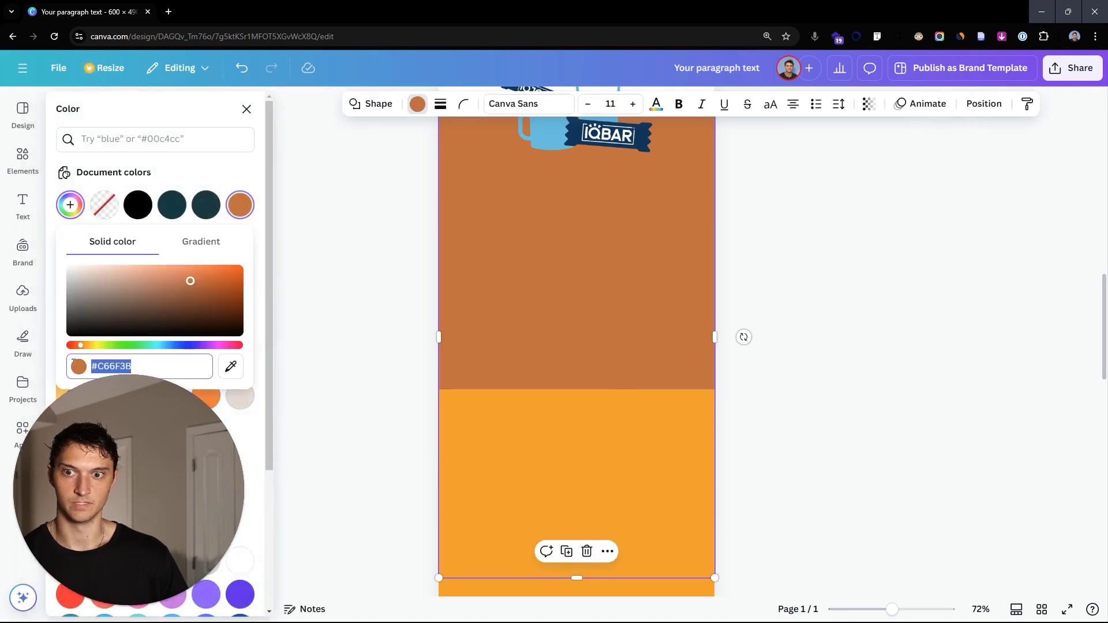
click(231, 367)
click(690, 392)
click(688, 470)
key(Delete)
scroll(811, 410, up, 10)
scroll(812, 364, down, 3)
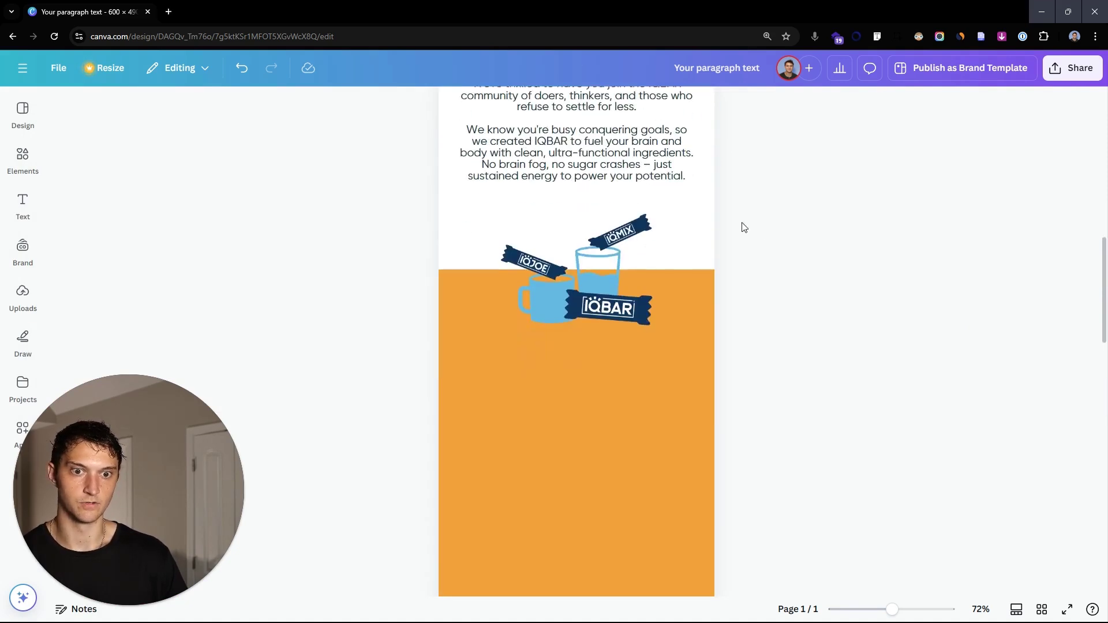
- Paste the bold WHY IQBAR? heading and centre it on the orange block below the illustration
scroll(741, 303, down, 2)
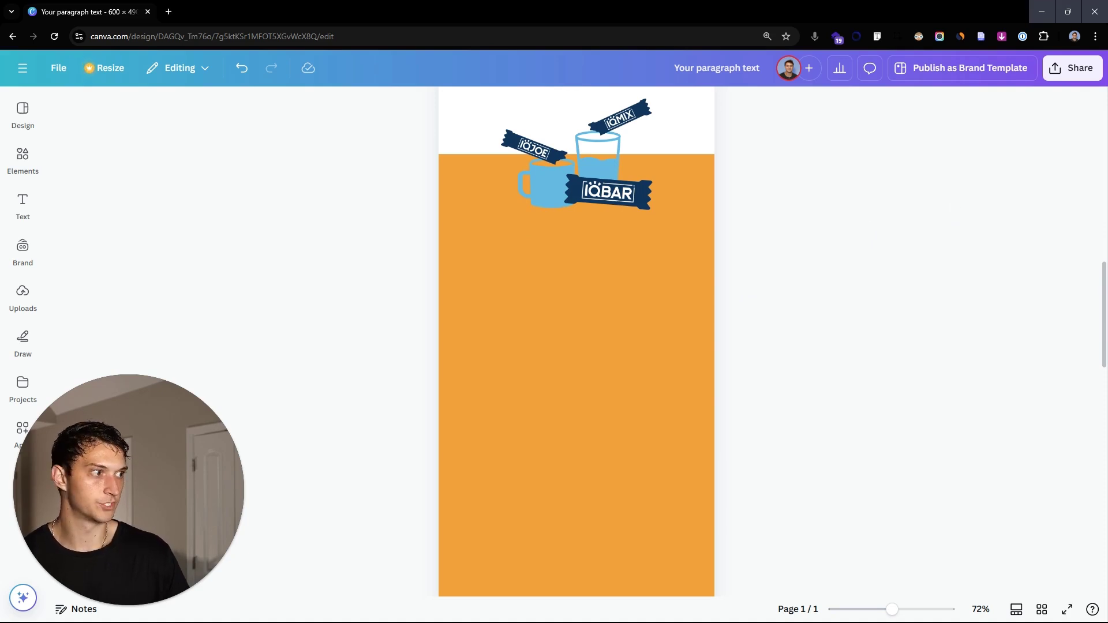
key(ctrl+v)
drag(625, 206, 625, 244)
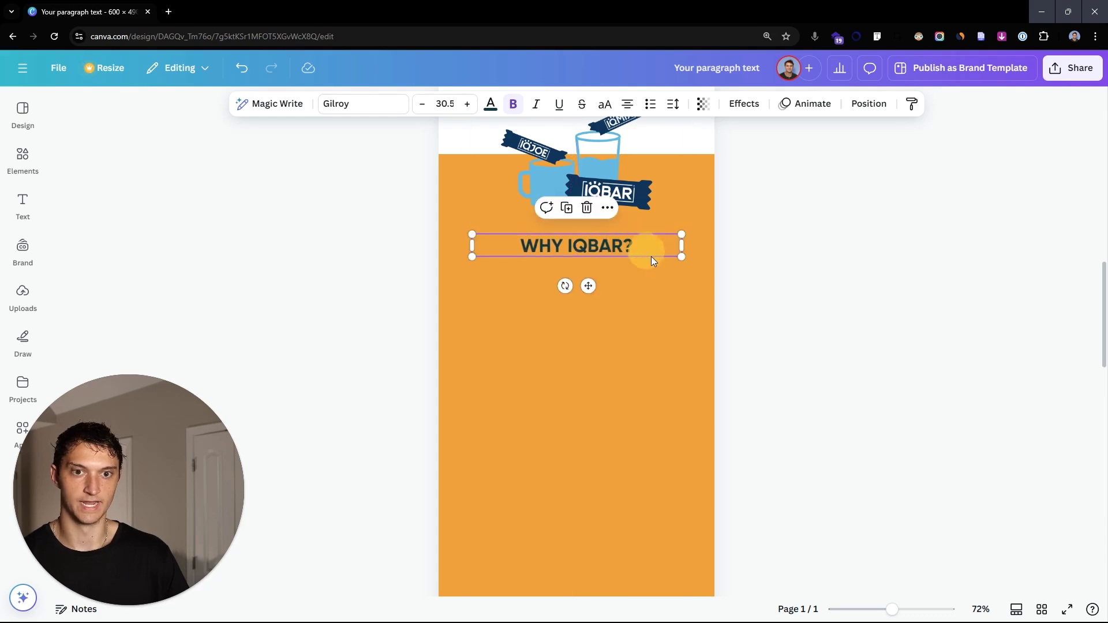
scroll(507, 219, down, 1)
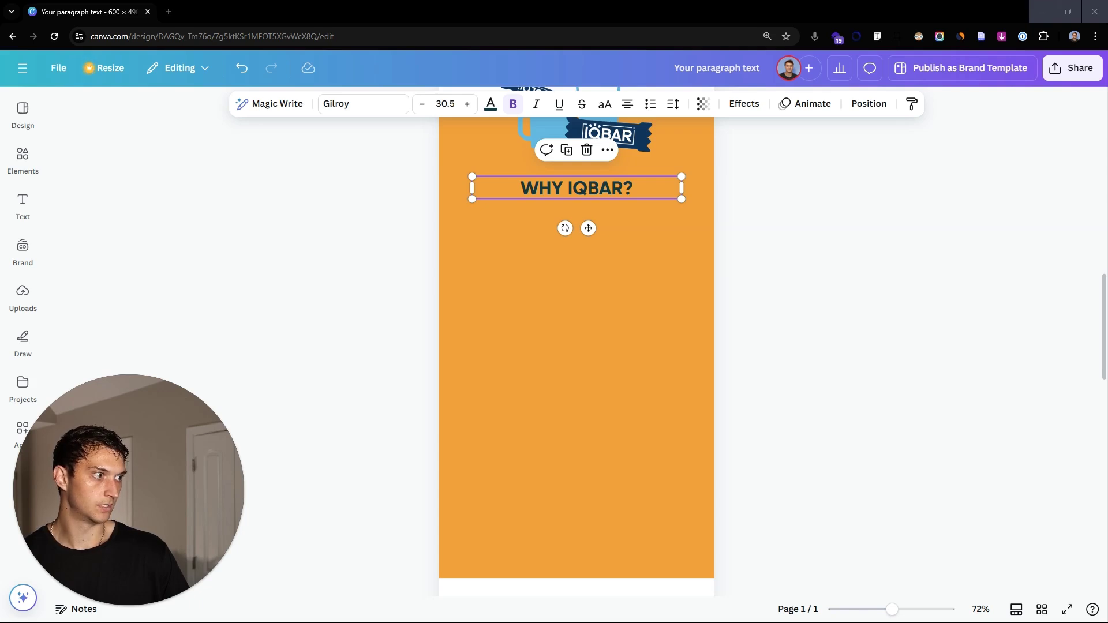
- Duplicate the WHY IQBAR? heading and replace the copy's text with Ultra-low sugar
text(ULTRA-LOW SUGAR)
double_click(635, 355)
click(604, 196)
key(ctrl+d)
drag(639, 190, 610, 240)
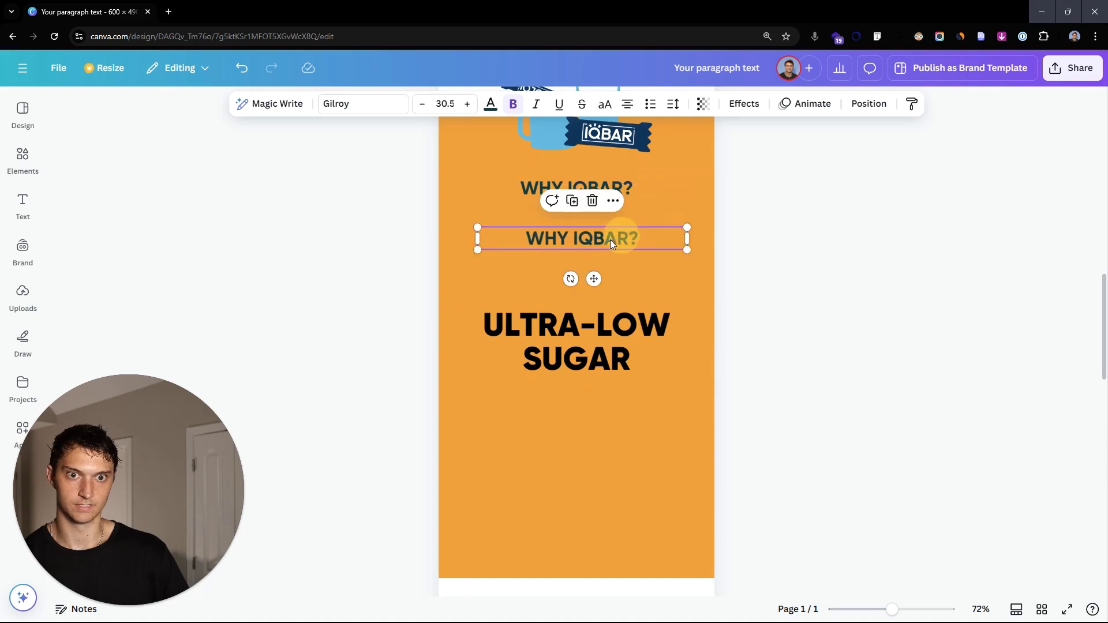
click(595, 348)
double_click(597, 327)
key(ctrl+a)
key(ctrl+x)
click(577, 232)
key(ctrl+a)
key(ctrl+v)
key(ctrl+a)
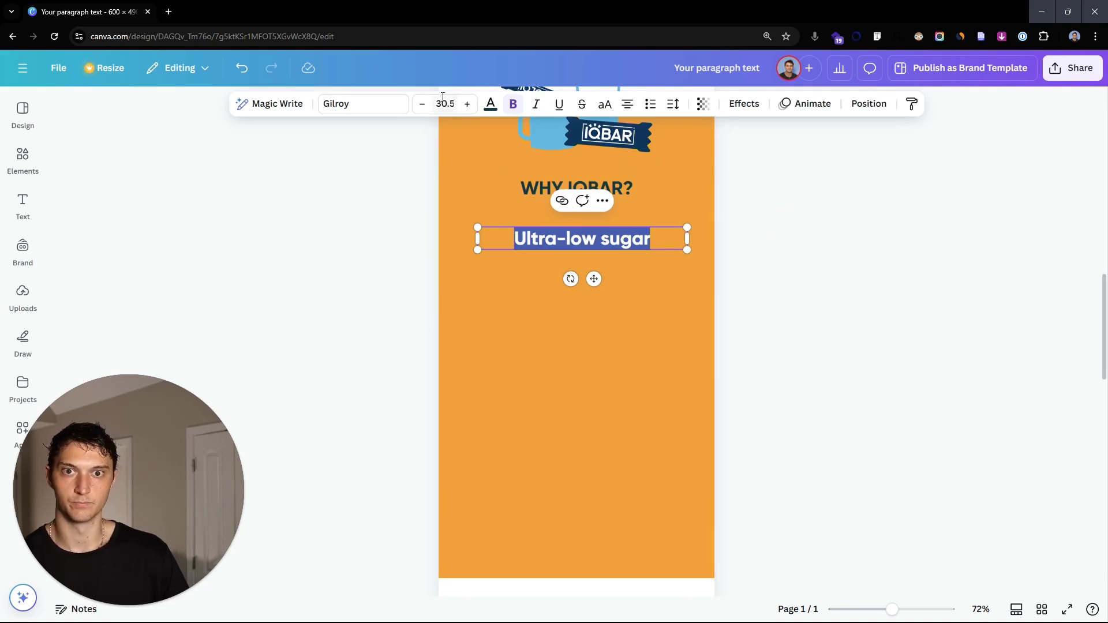
- Set the Ultra-low sugar heading to size 20, centre it, and add Ultra-clean and Ultra-functional
click(445, 102)
text(20)
key(Return)
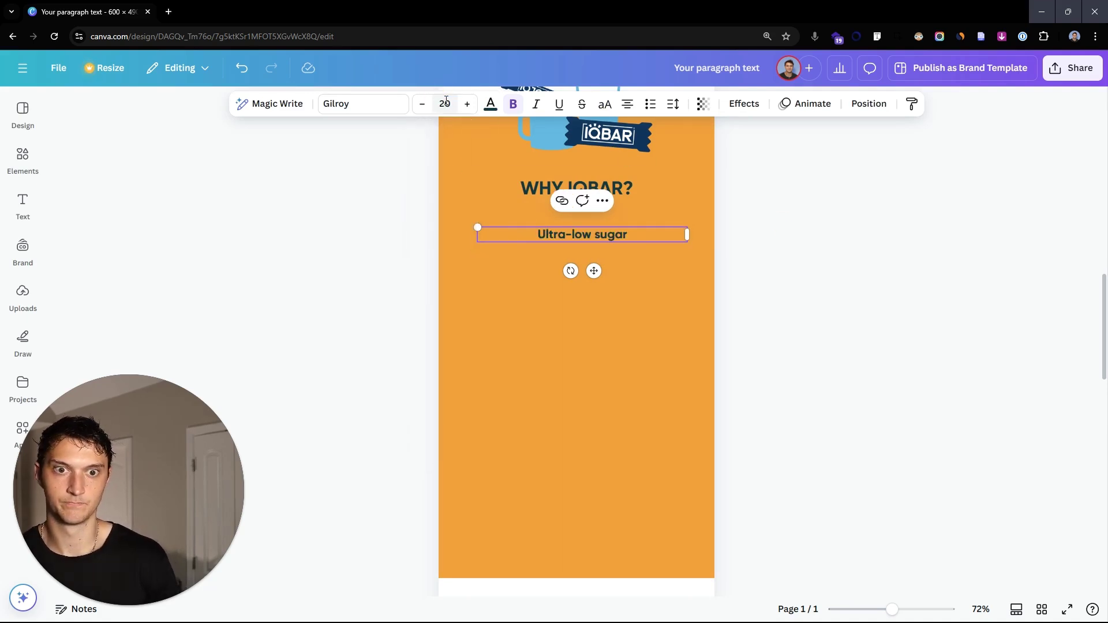
click(620, 227)
drag(626, 230, 639, 284)
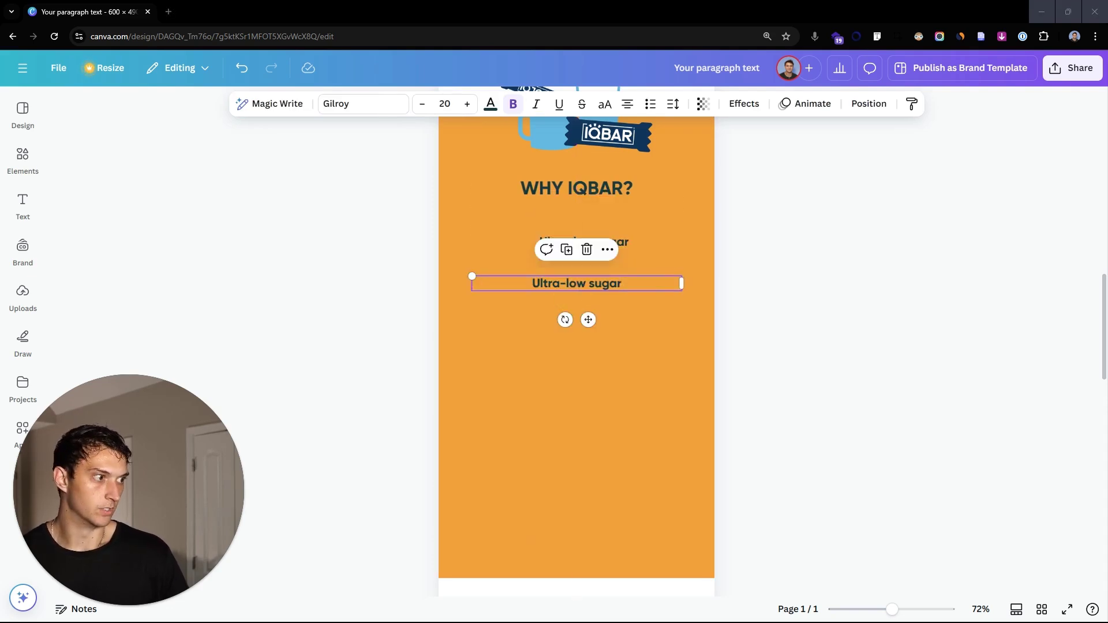
drag(564, 283, 635, 359)
text(clean)
text(functional)
click(773, 372)
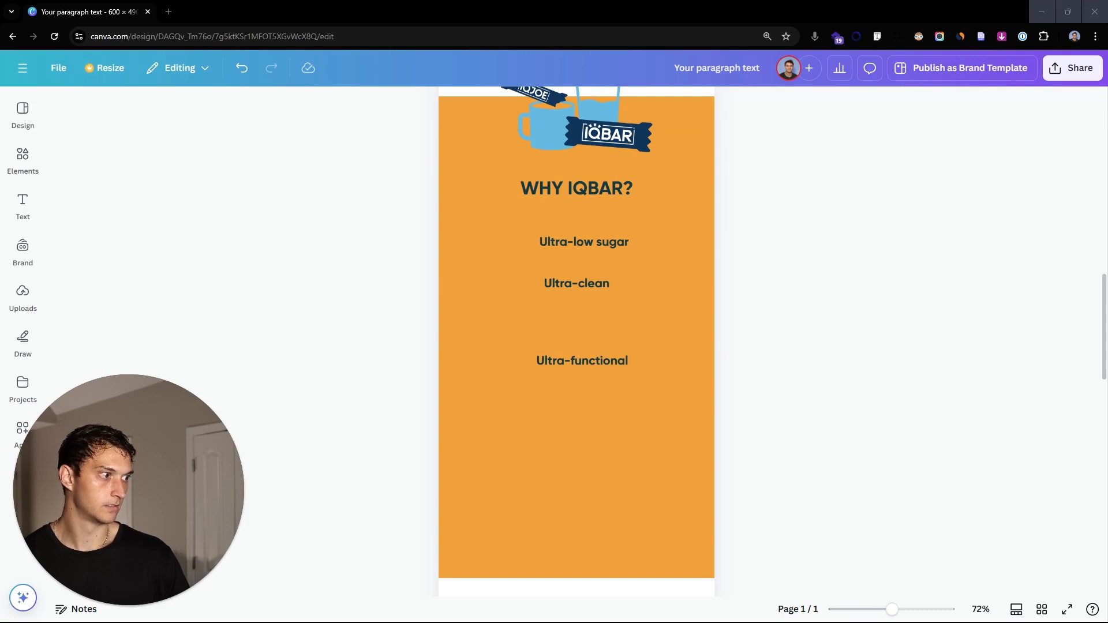
- Paste the copied heading-and-description groups onto the orange panel and isolate a description paragraph
click(555, 456)
key(ctrl+v)
drag(624, 328, 649, 579)
click(613, 442)
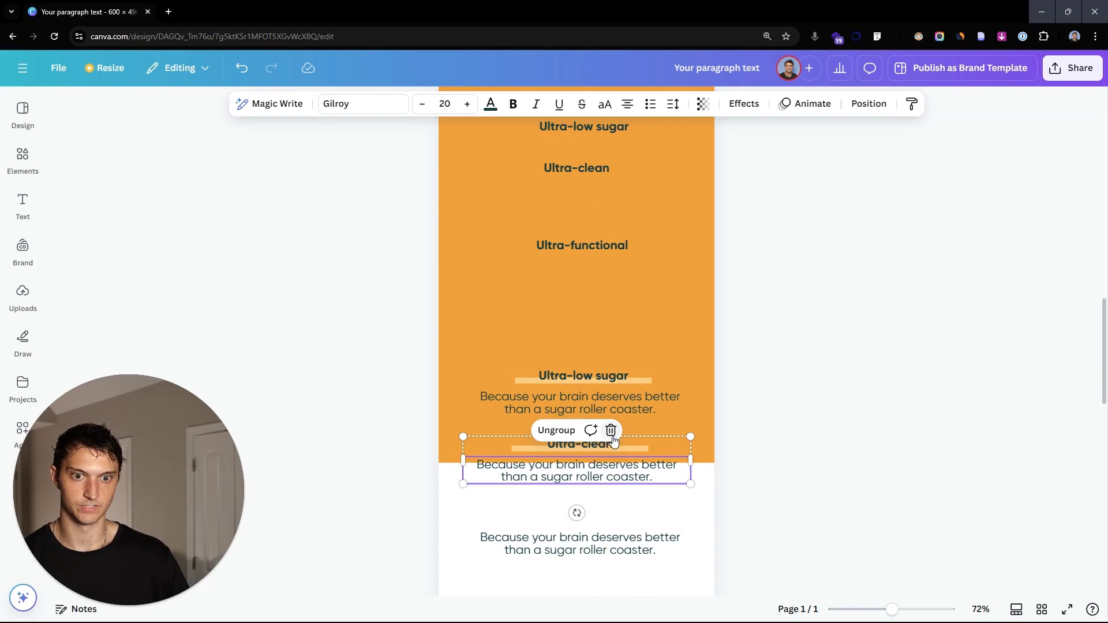
click(622, 394)
double_click(621, 376)
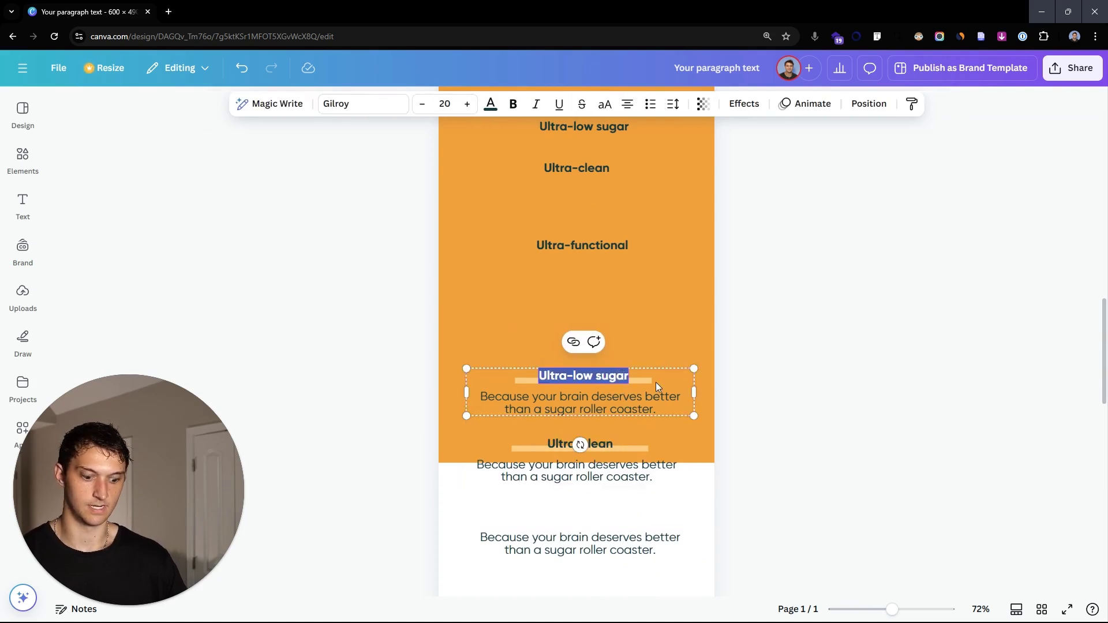
click(812, 386)
- Move the 'Because your brain deserves better…' paragraphs under each feature heading, including Ultra-functional
drag(604, 376, 639, 310)
scroll(641, 310, up, 3)
drag(599, 346, 597, 358)
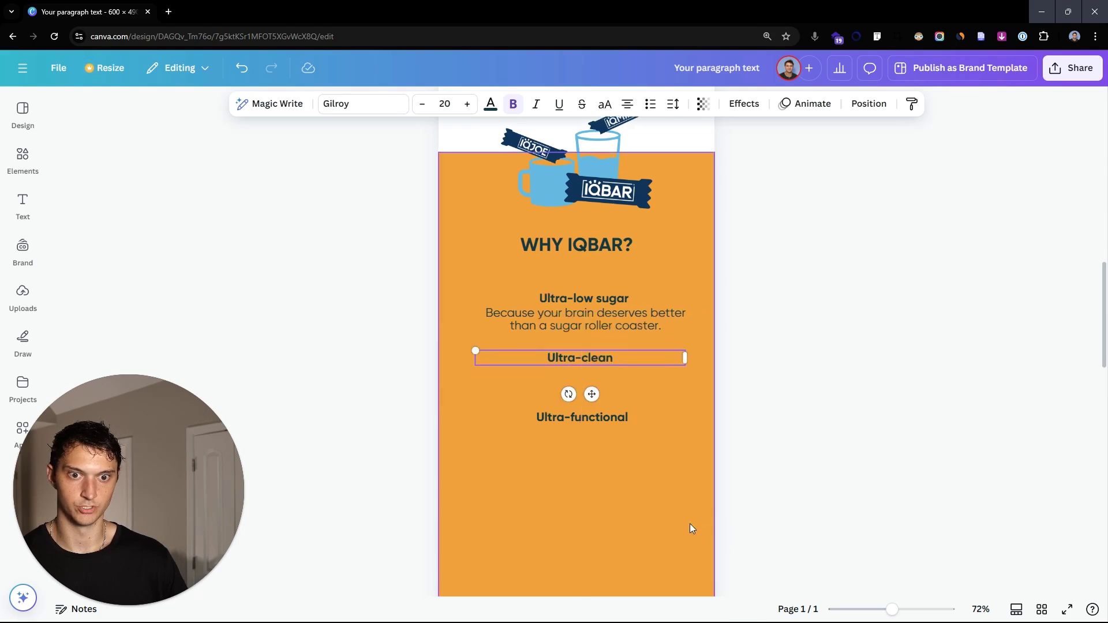
scroll(691, 527, down, 3)
drag(649, 480, 610, 211)
click(617, 382)
click(599, 544)
drag(599, 544, 599, 271)
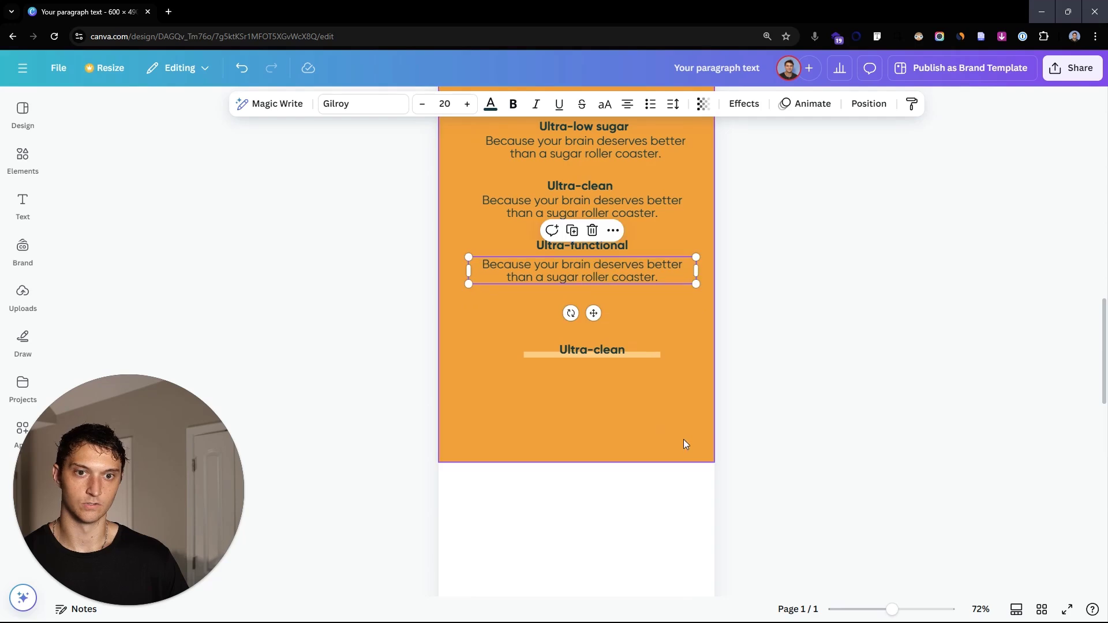
- Delete the leftover Ultra-clean heading and thin bar, undoing an accidental background move
drag(536, 335, 564, 352)
key(ctrl+z)
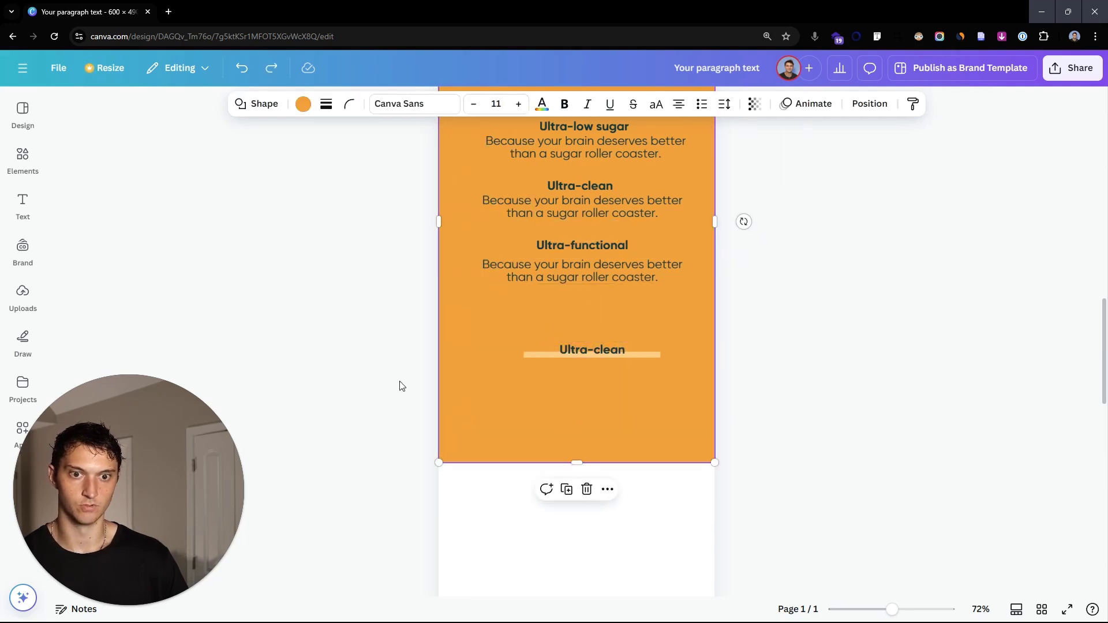
drag(622, 536, 543, 342)
click(898, 411)
click(611, 350)
key(Delete)
click(632, 354)
key(Delete)
click(673, 416)
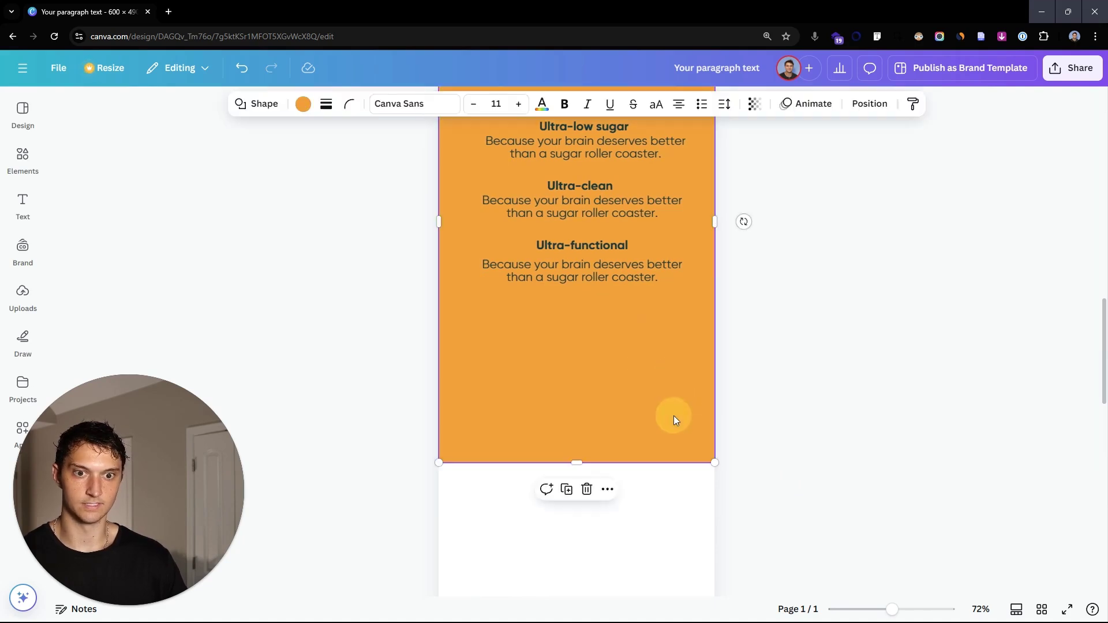
- Lock the orange background in place
right_click(654, 375)
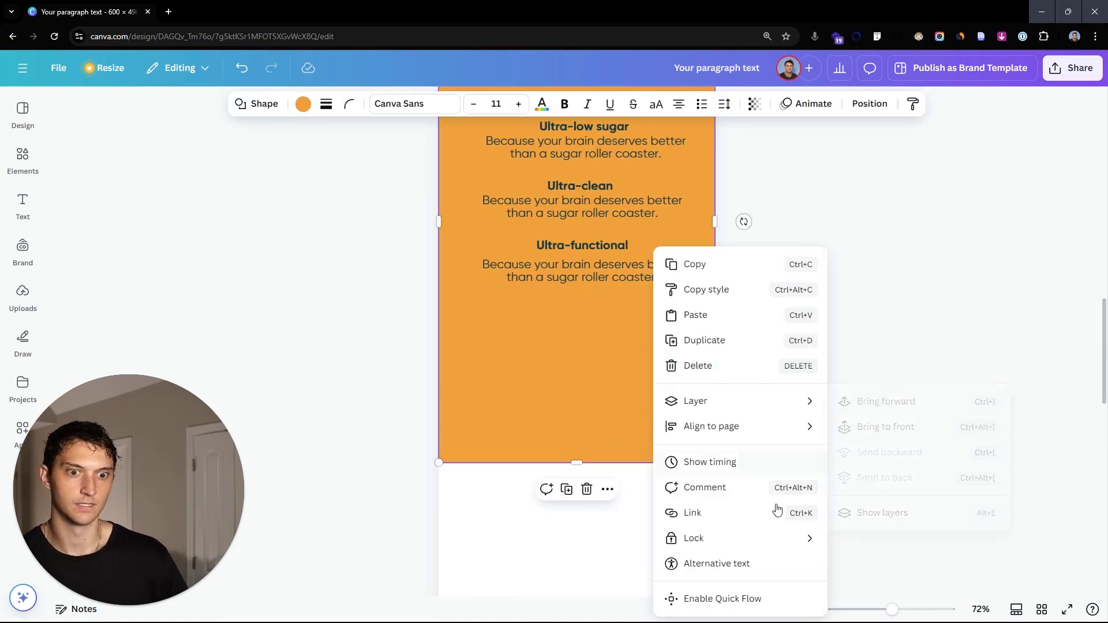
mouse_move(768, 538)
click(941, 545)
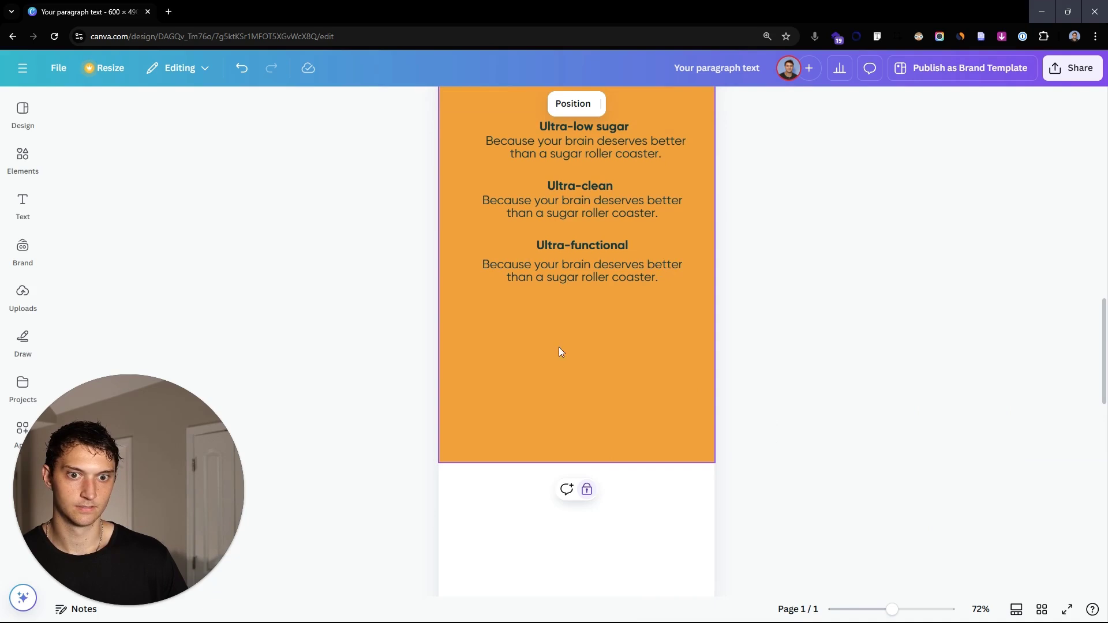
scroll(669, 323, up, 3)
drag(827, 446, 829, 404)
click(833, 437)
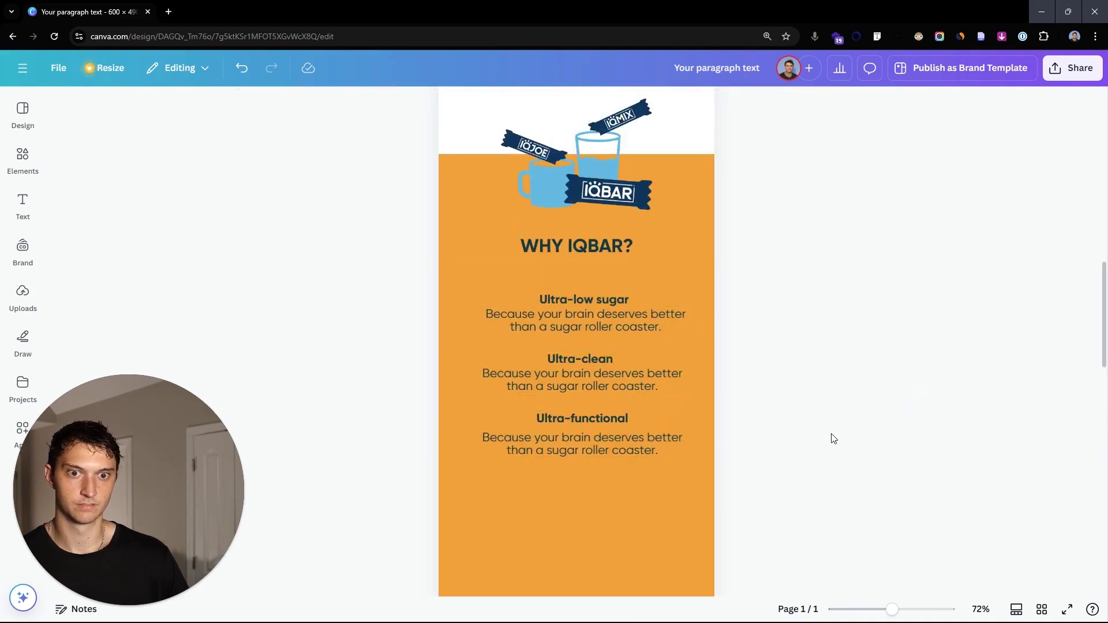
- Centre-align the text of the six feature boxes and nudge the descriptions into even spacing
drag(422, 285, 839, 496)
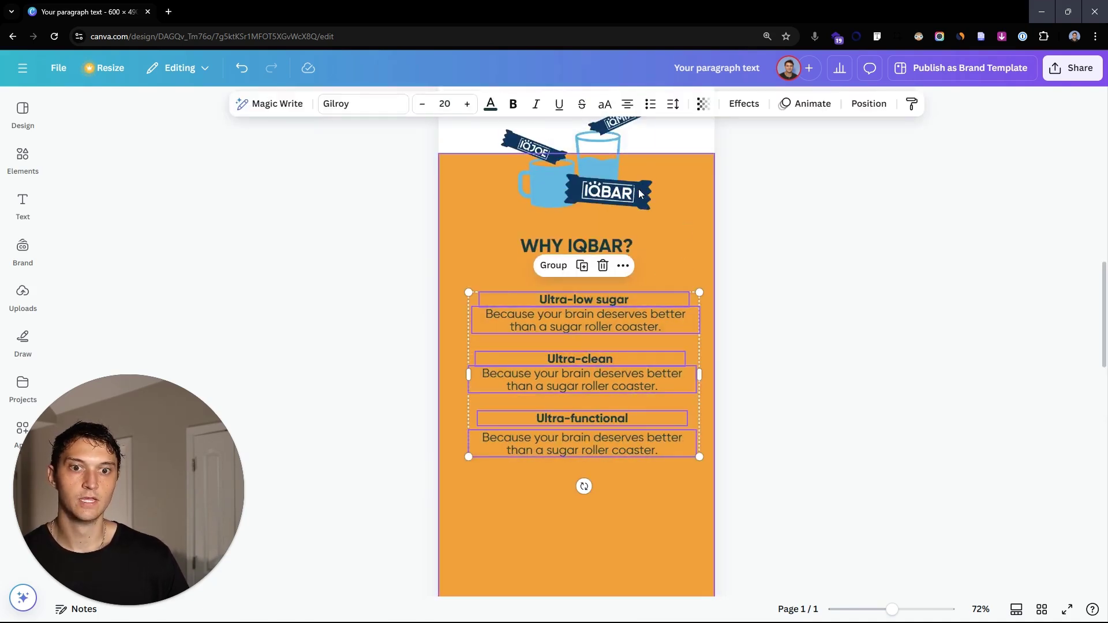
click(628, 110)
click(625, 109)
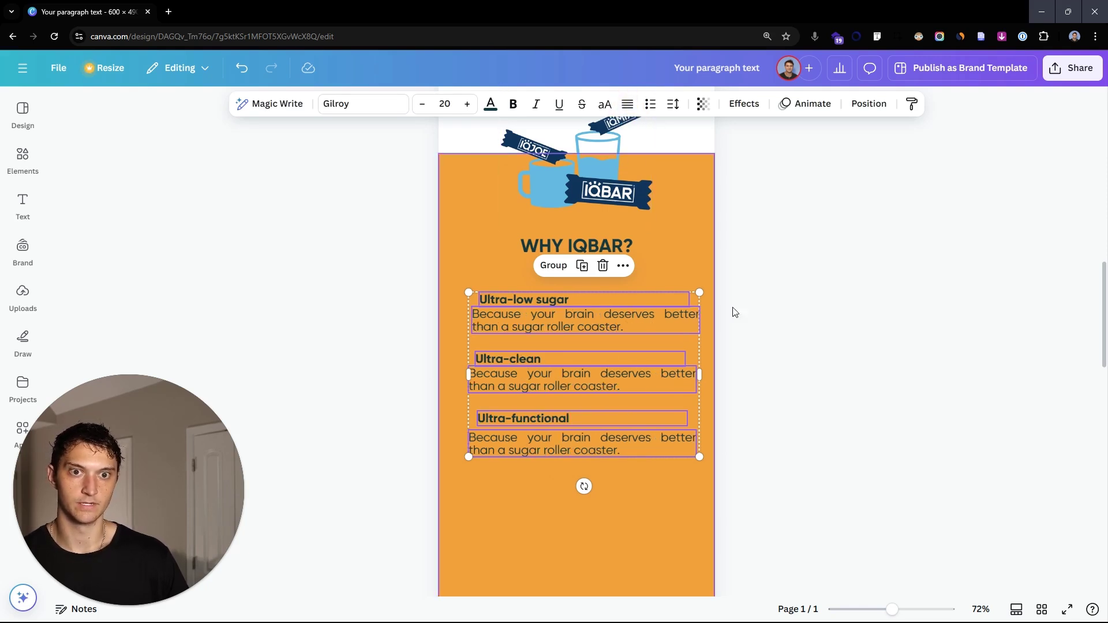
click(626, 105)
click(626, 105)
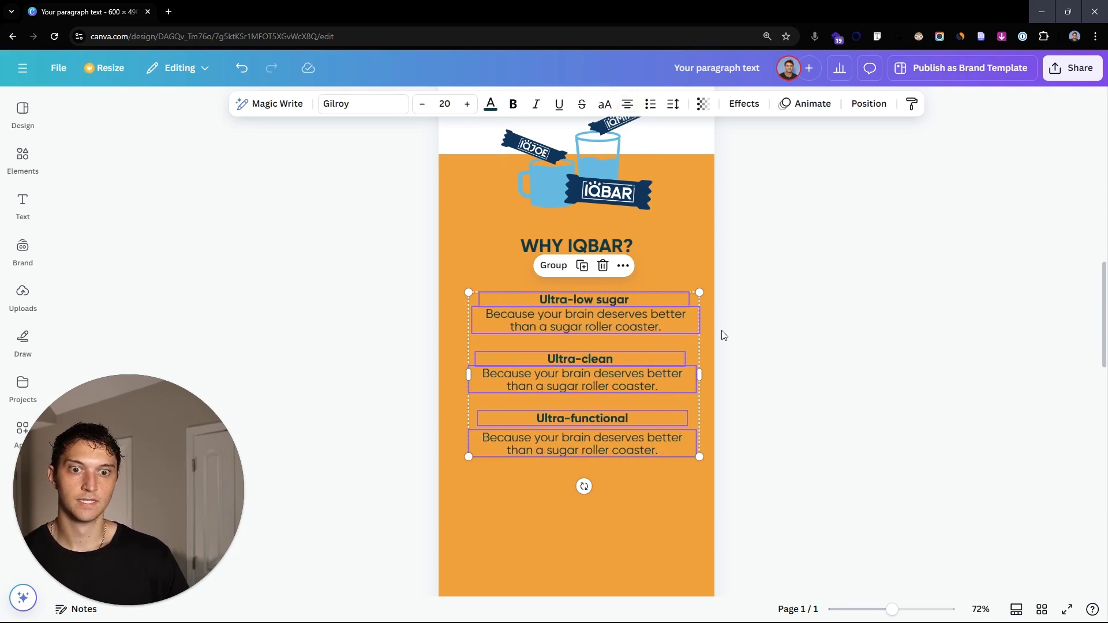
click(720, 212)
drag(630, 321, 631, 329)
drag(635, 383, 634, 385)
- Centre the six feature text boxes on one another with Align elements > Center
drag(404, 296, 725, 452)
right_click(602, 314)
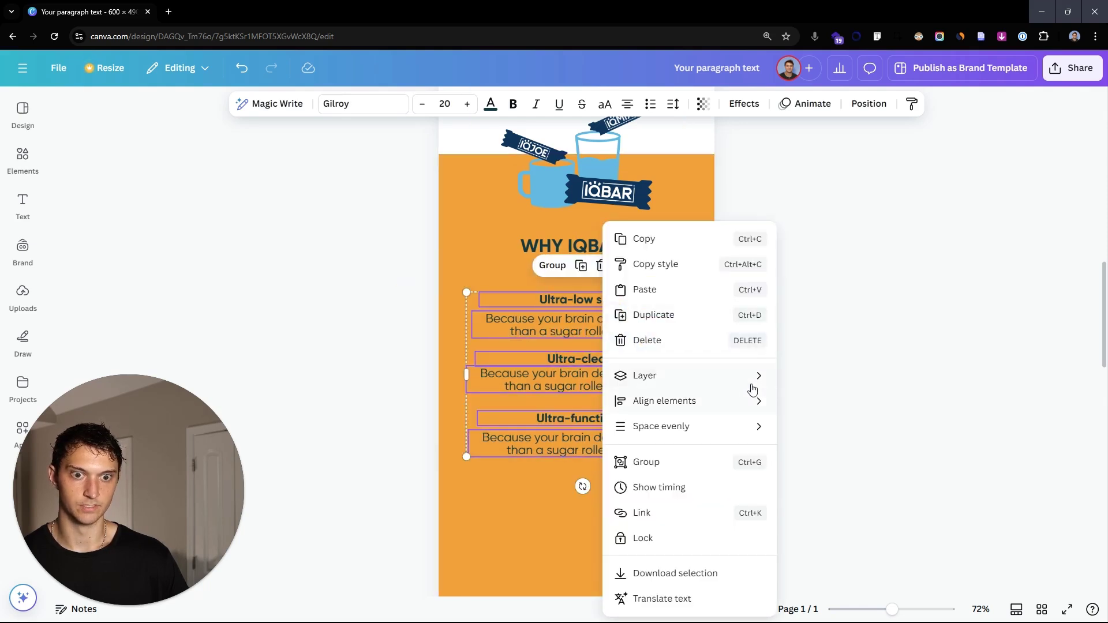
mouse_move(739, 401)
click(843, 433)
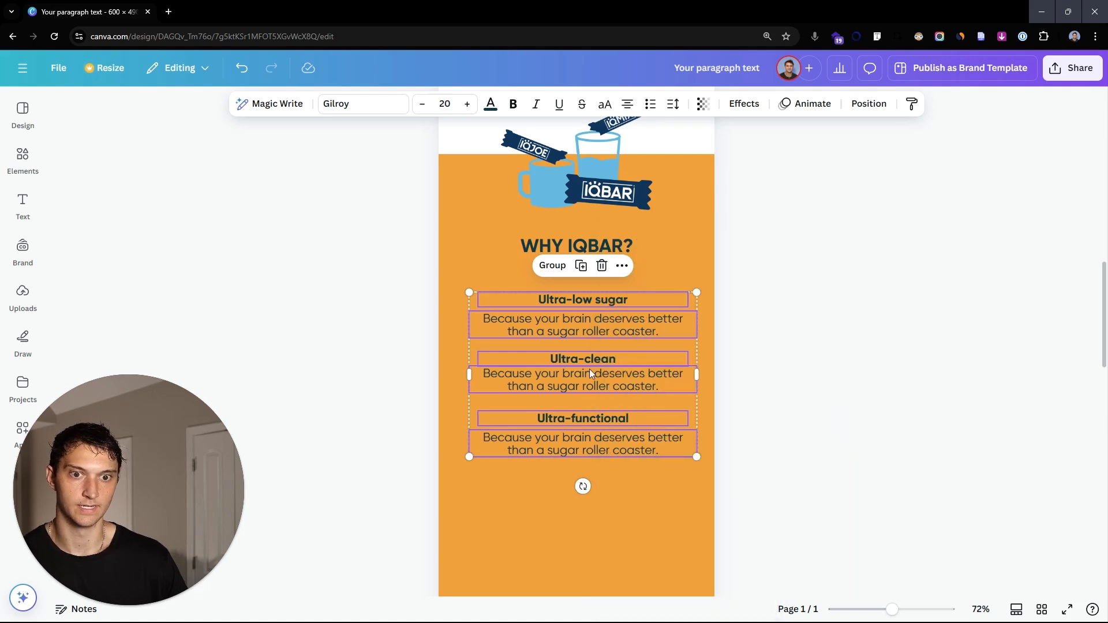
click(786, 365)
scroll(821, 367, down, 1)
scroll(821, 368, down, 1)
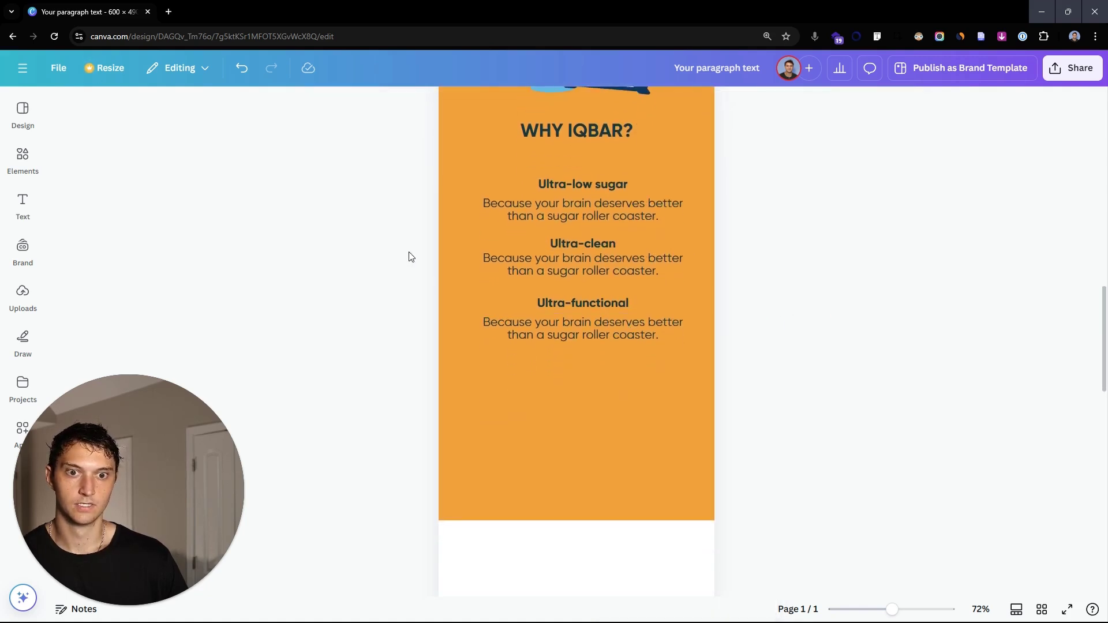
drag(431, 176, 641, 223)
click(1080, 261)
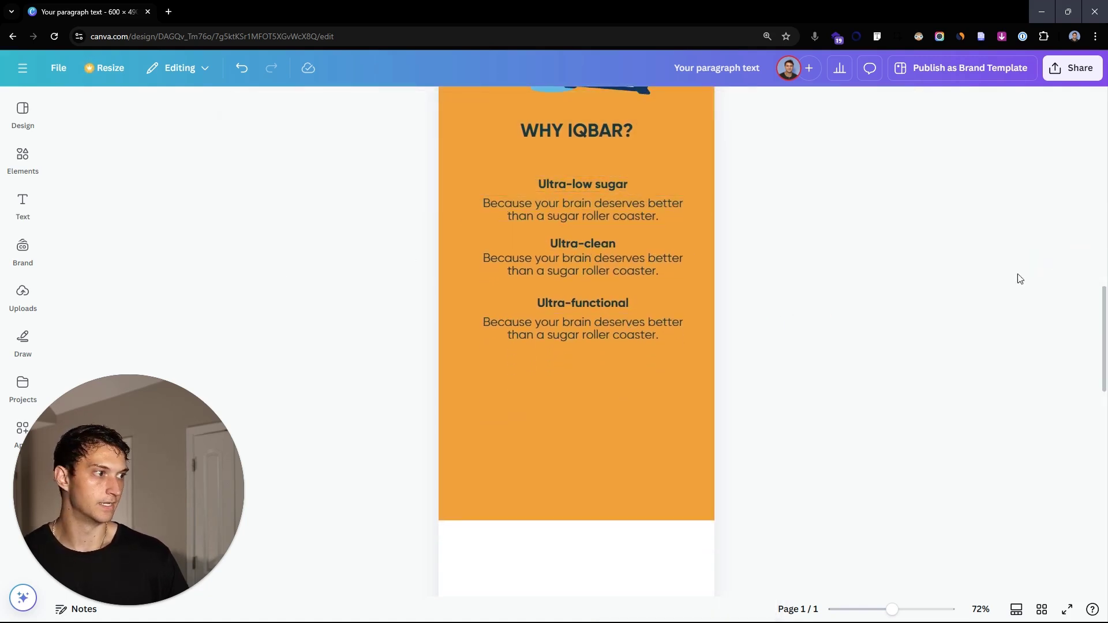
- Add a rectangle and drag it into the lower orange area
scroll(621, 209, up, 2)
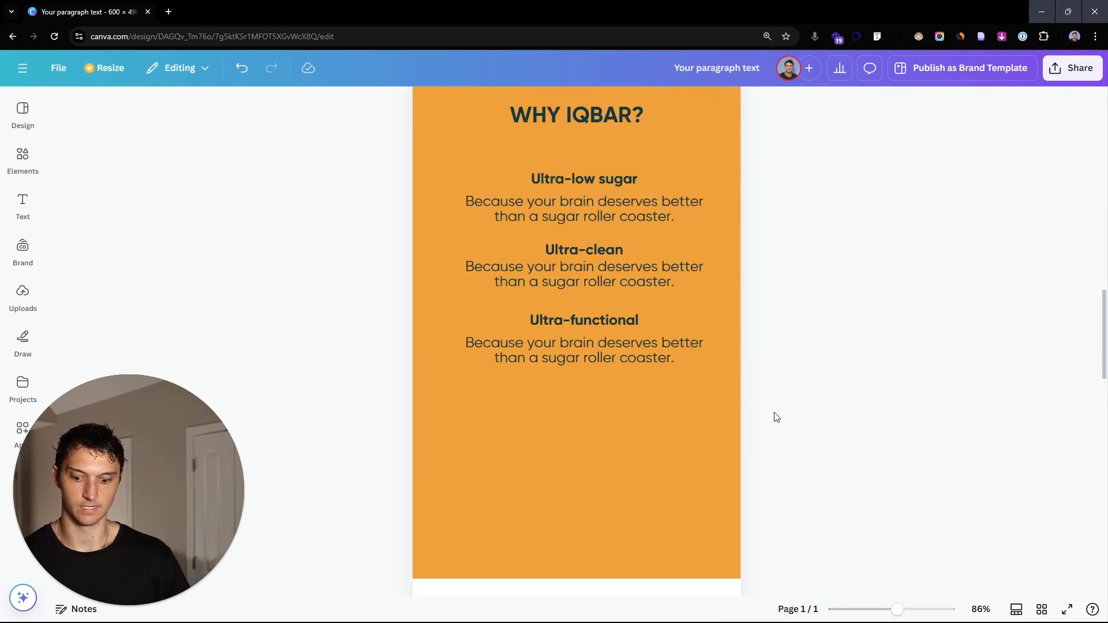
key(r)
drag(606, 388, 678, 501)
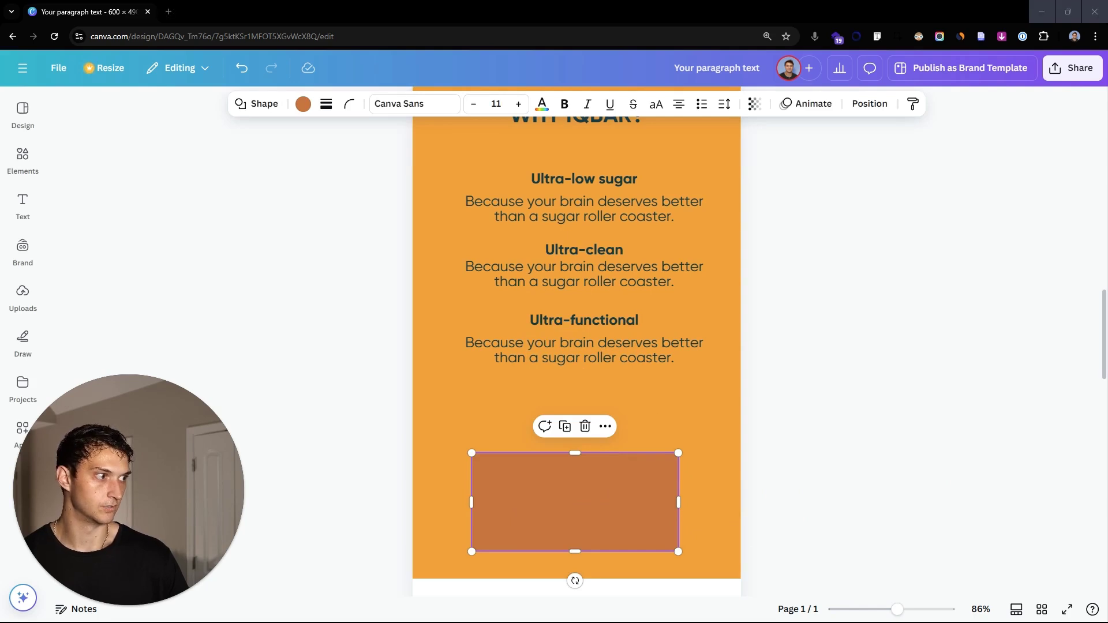
click(720, 427)
- Paste the Ultra-low sugar heading group below the orange panel and stretch its highlight bar
key(ctrl+v)
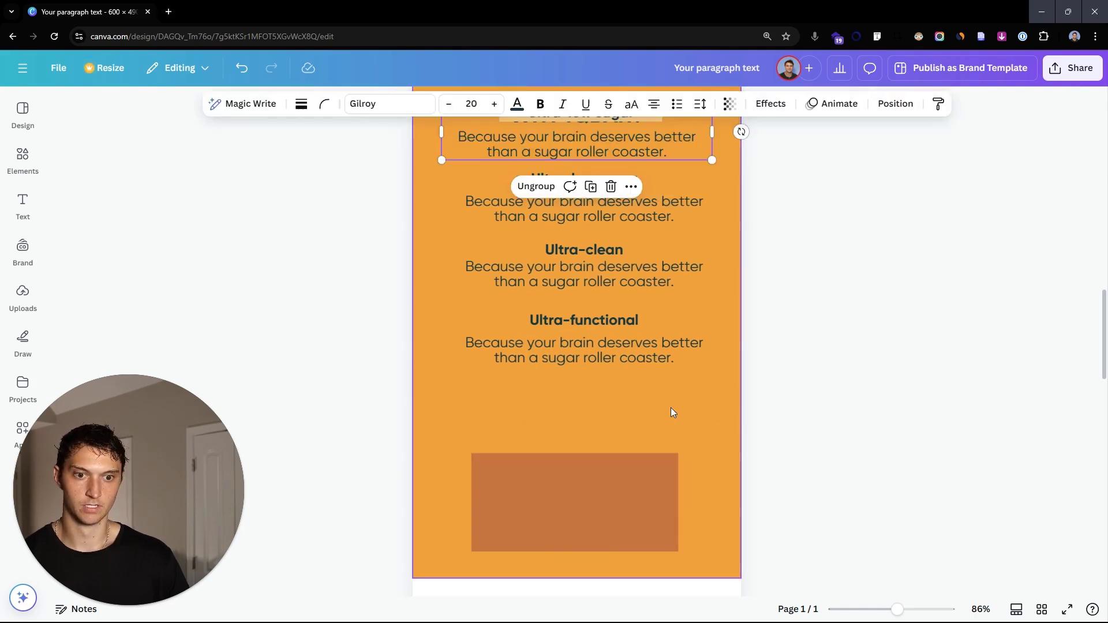
scroll(693, 187, up, 2)
drag(656, 240, 633, 492)
double_click(648, 494)
click(606, 509)
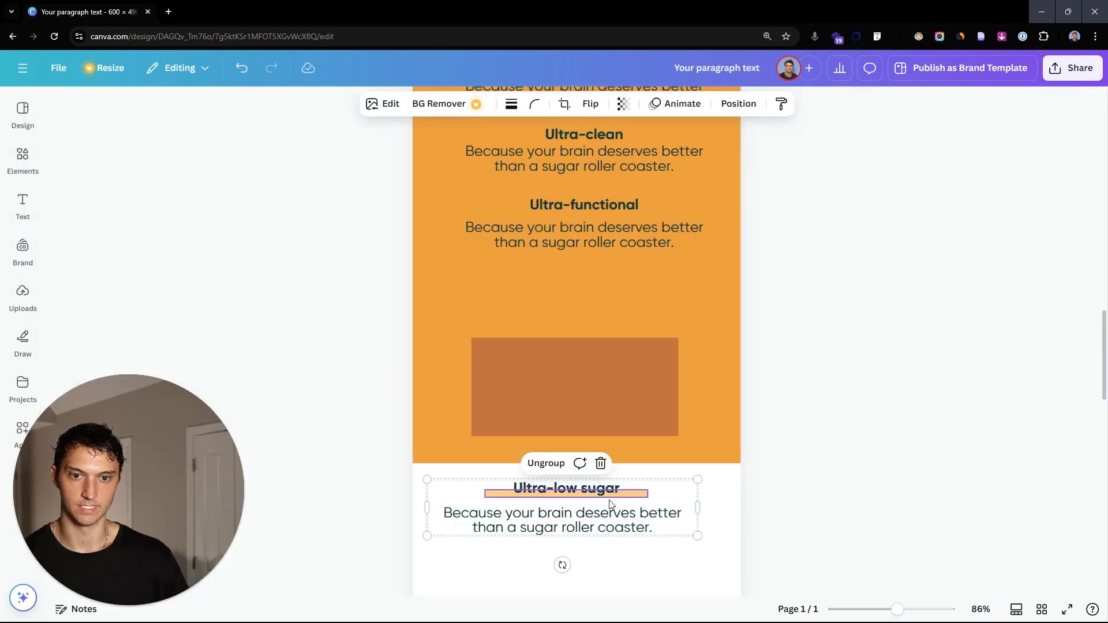
click(627, 495)
mouse_move(639, 498)
mouse_down()
mouse_move(637, 533)
mouse_move(632, 508)
mouse_up()
- Flatten the brown rectangle into a thin bar about 199 wide
scroll(631, 404, down, 2)
click(629, 297)
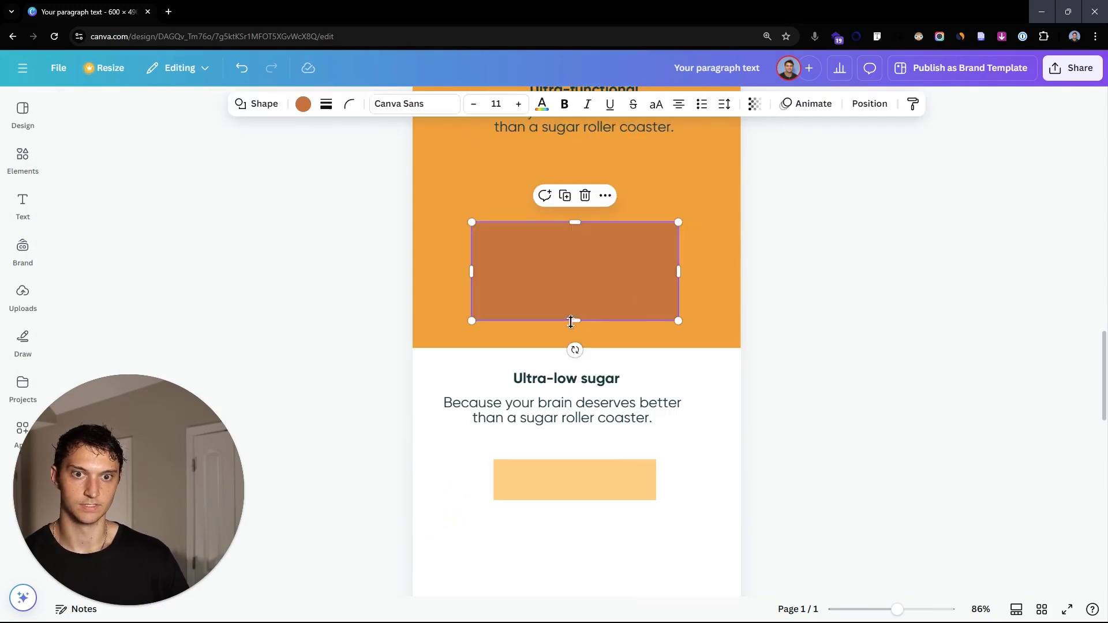
drag(582, 320, 583, 225)
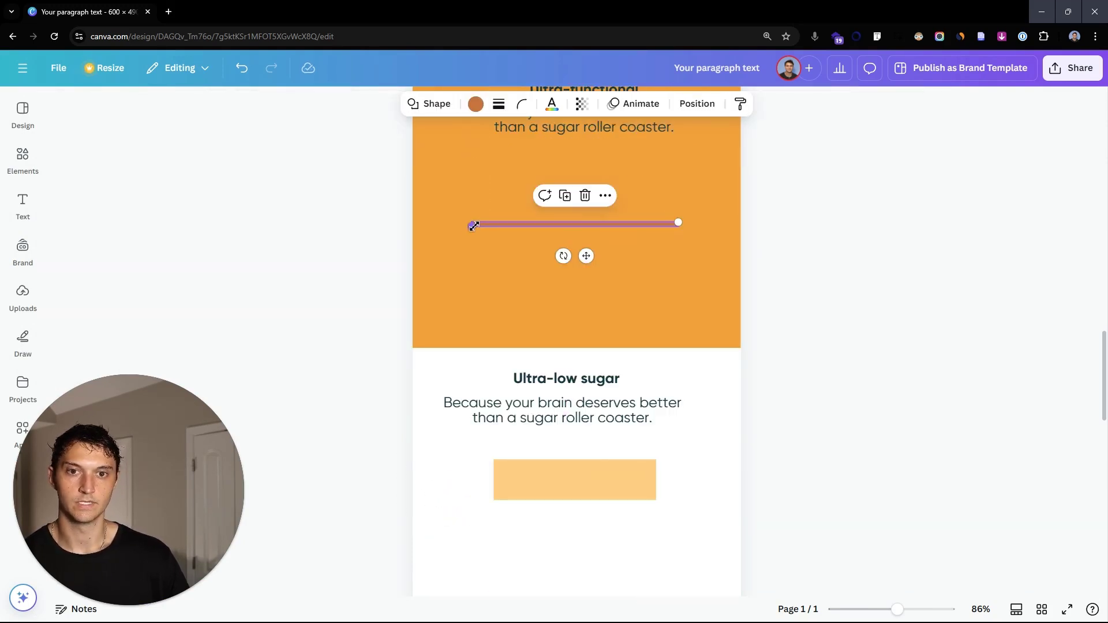
key(ctrl+plus)
scroll(846, 410, down, 3)
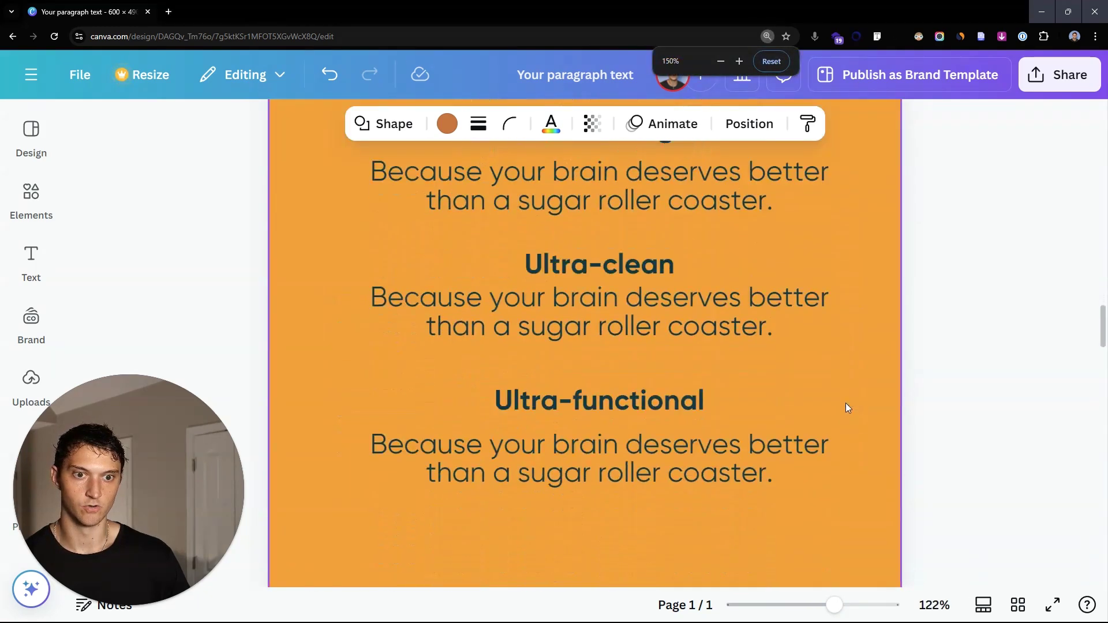
scroll(732, 534, down, 2)
ctrl+scroll(738, 398, up, 2)
drag(750, 398, 584, 408)
- Recolour the bar with the sampled light peach colour and thicken it to 35 high
click(447, 123)
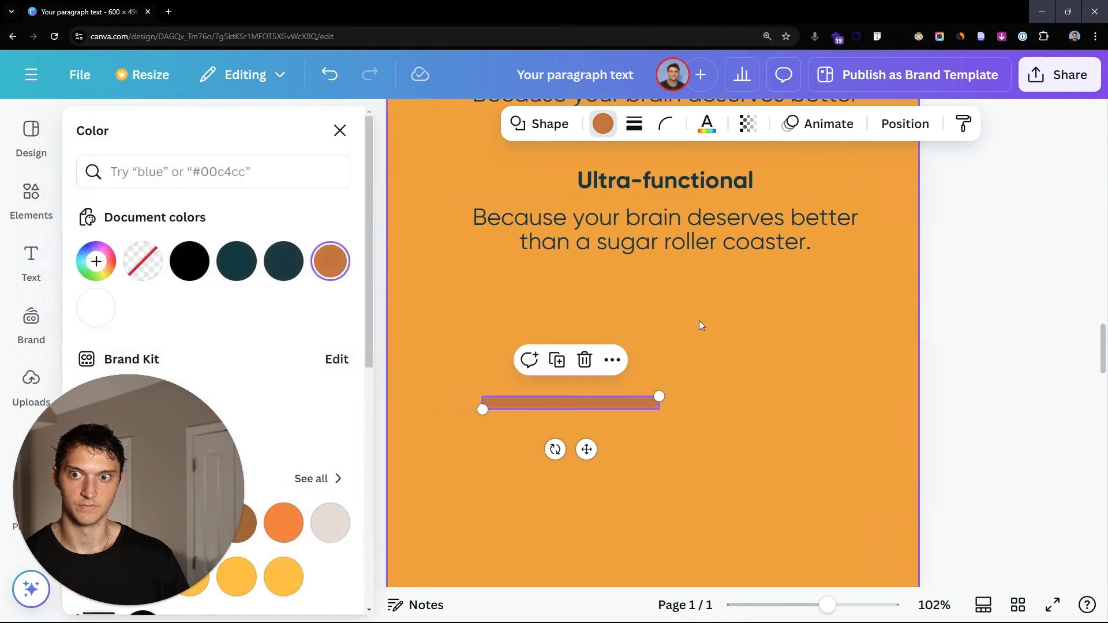
ctrl+scroll(699, 321, down, 4)
click(95, 261)
click(315, 482)
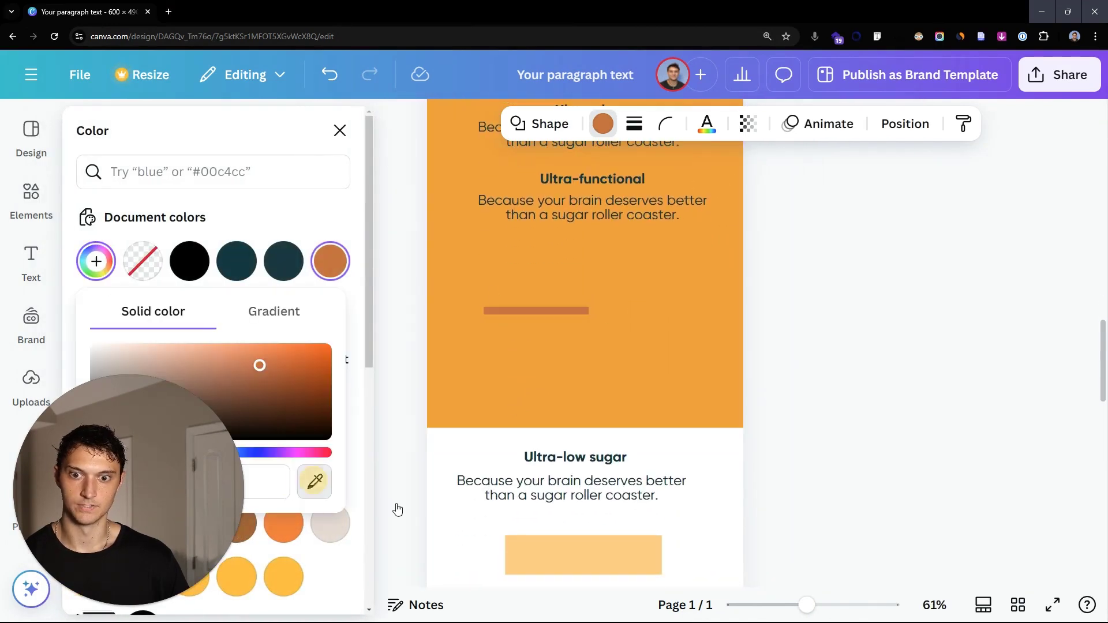
click(549, 551)
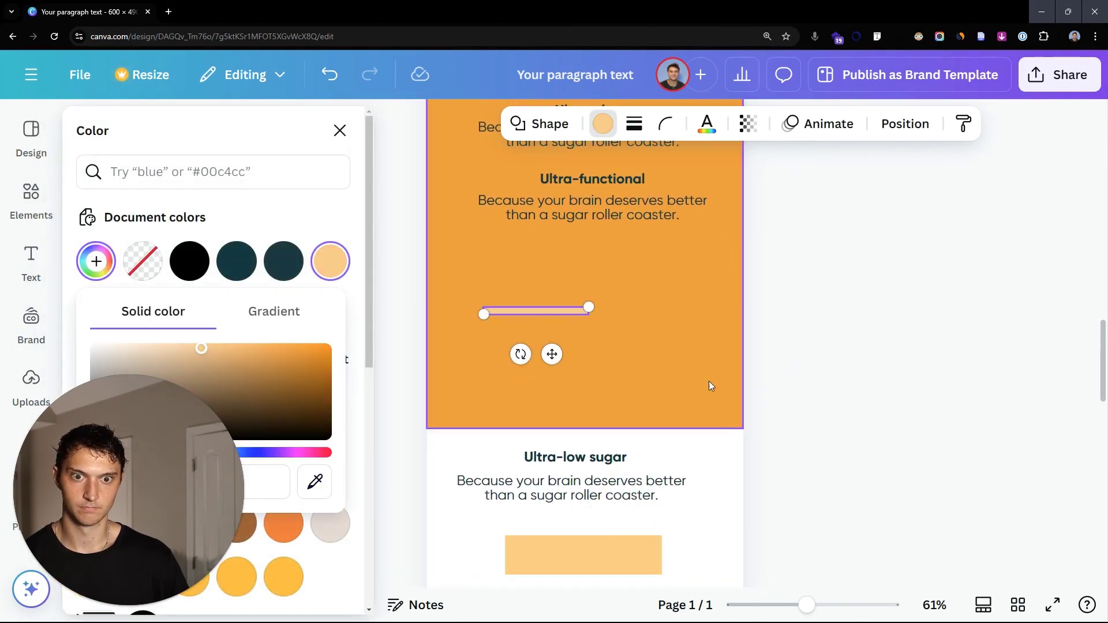
click(564, 311)
ctrl+scroll(554, 312, up, 4)
drag(554, 311, 629, 312)
drag(503, 358, 612, 353)
scroll(687, 369, up, 8)
click(979, 384)
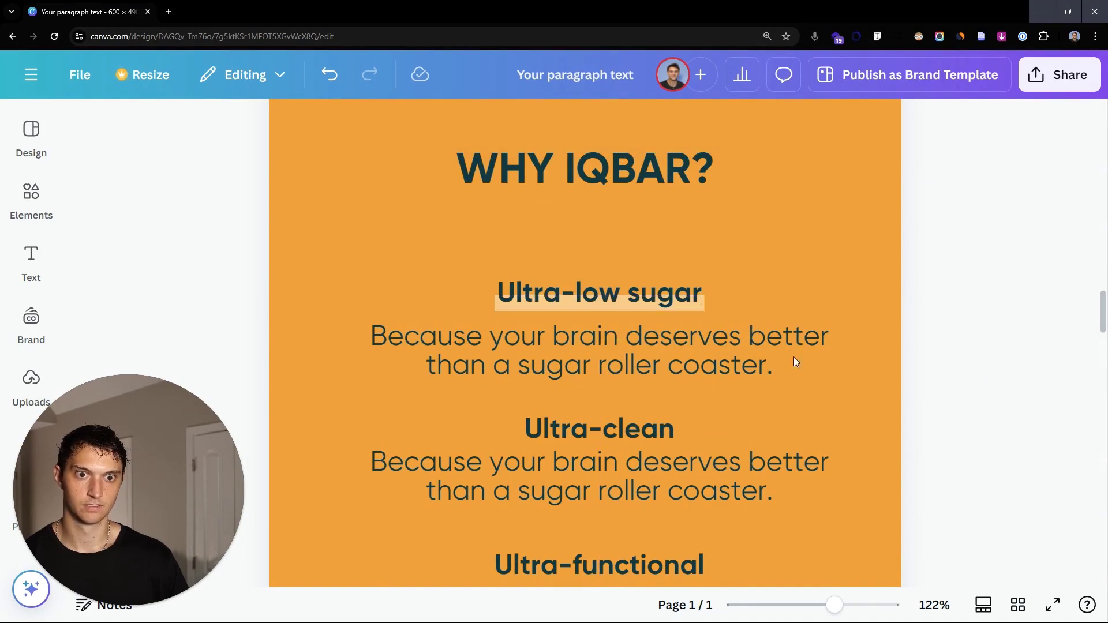
- Duplicate the peach bar under Ultra-clean and Ultra-functional, sending it behind the text
click(674, 306)
key(ctrl+d)
drag(632, 370, 623, 490)
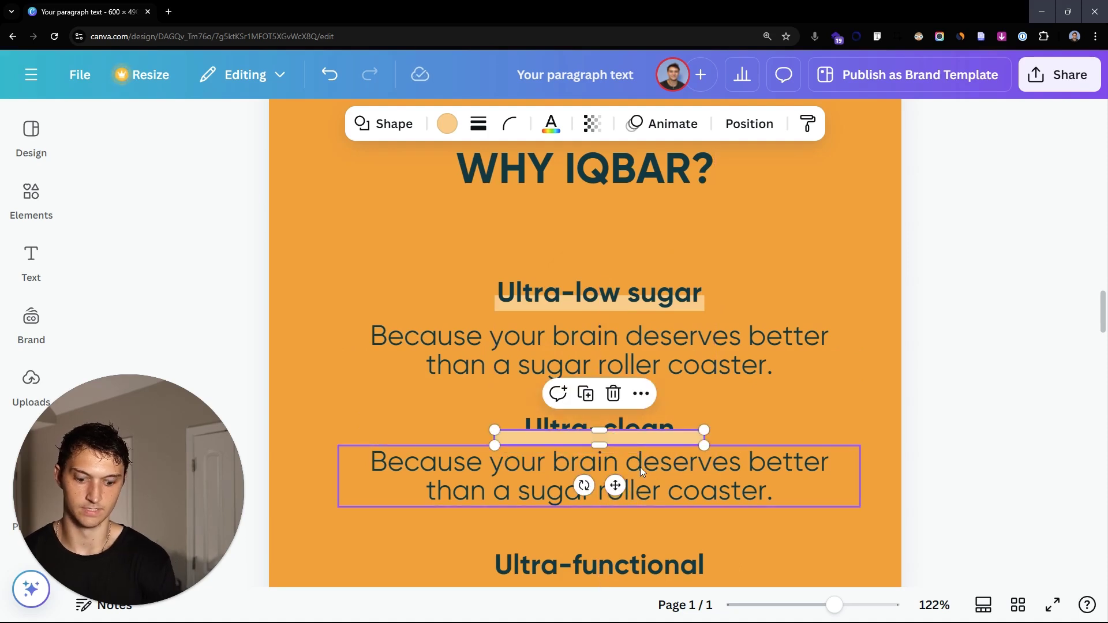
scroll(764, 366, down, 3)
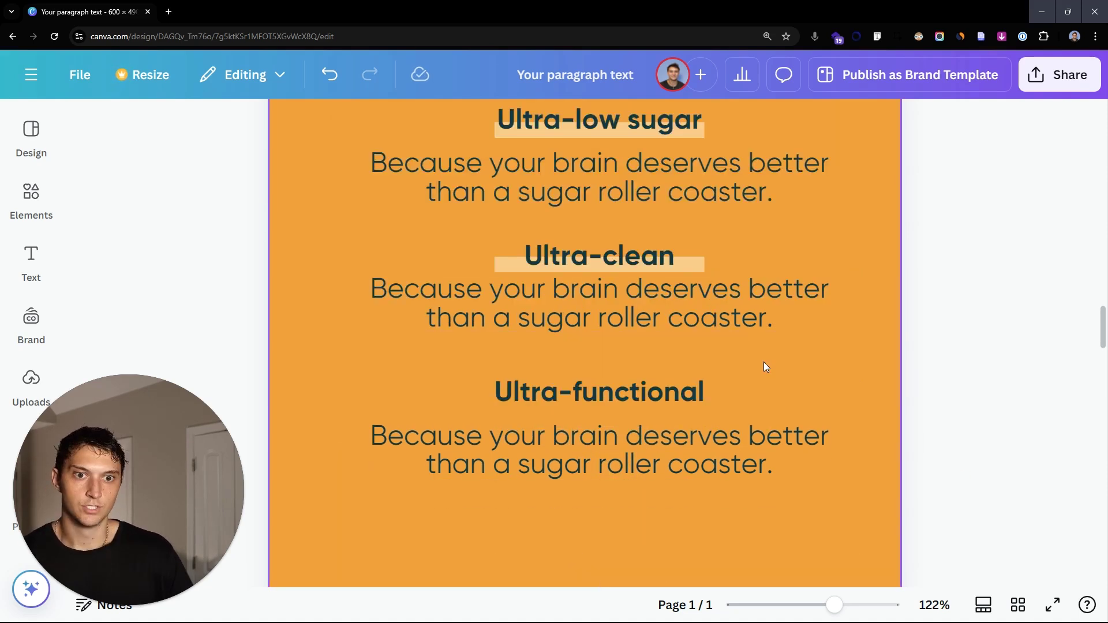
scroll(731, 282, up, 2)
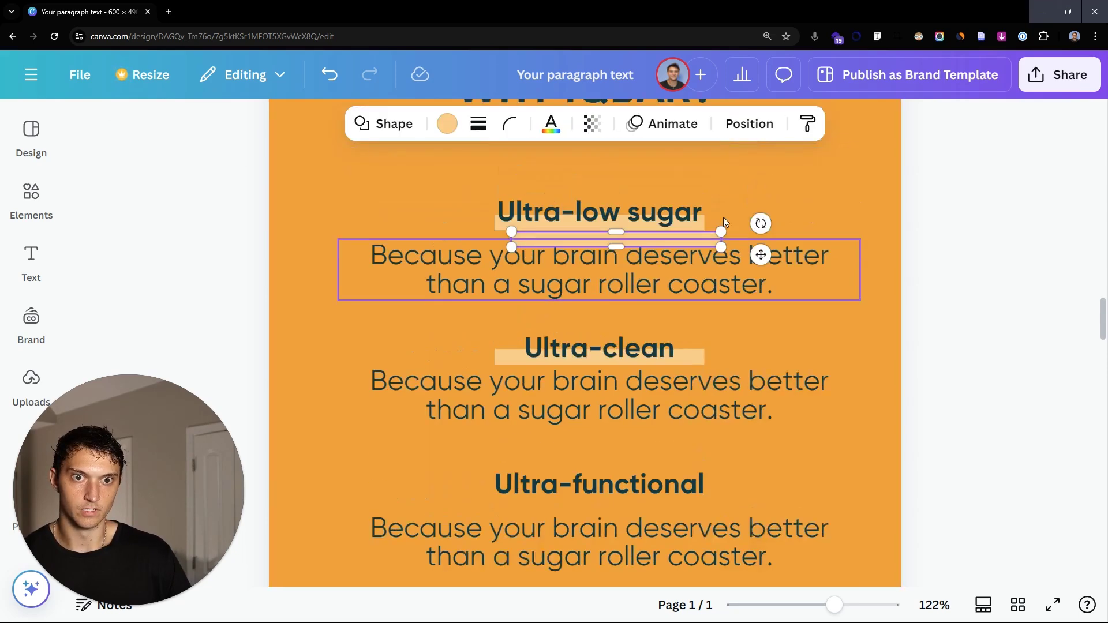
scroll(782, 404, down, 3)
drag(760, 278, 747, 353)
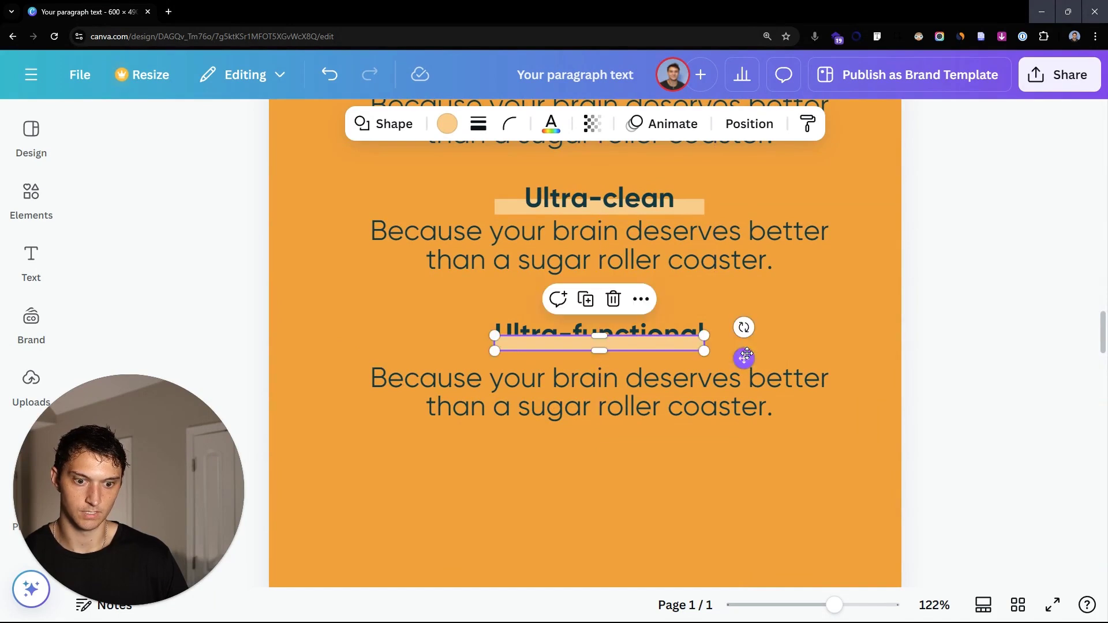
key(ctrl+[)
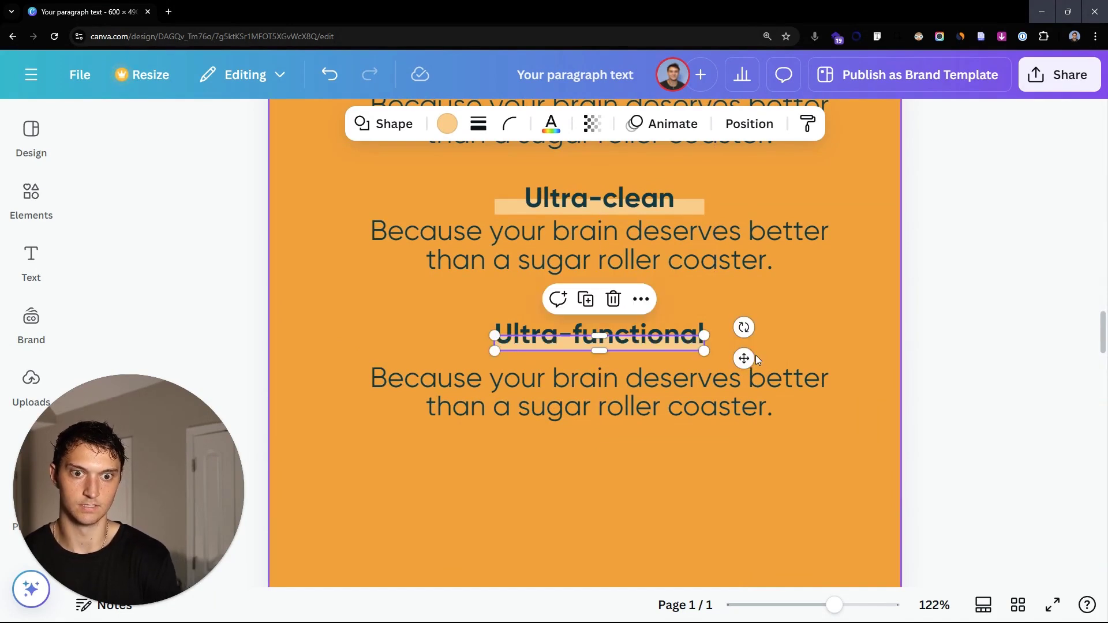
click(944, 354)
- Nudge the benefit list up and delete the stray paragraph and orange button
scroll(924, 418, down, 3)
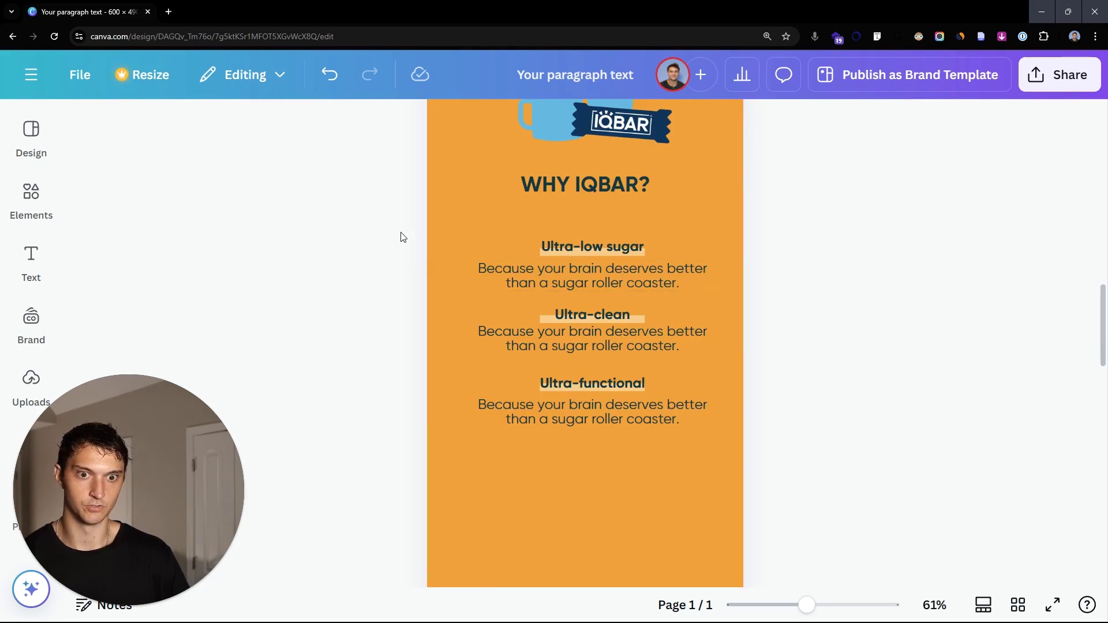
drag(382, 226, 869, 440)
key(shift+Up)
key(shift+Up)
key(shift+Up)
key(shift+Up)
key(shift+Up)
key(shift+Up)
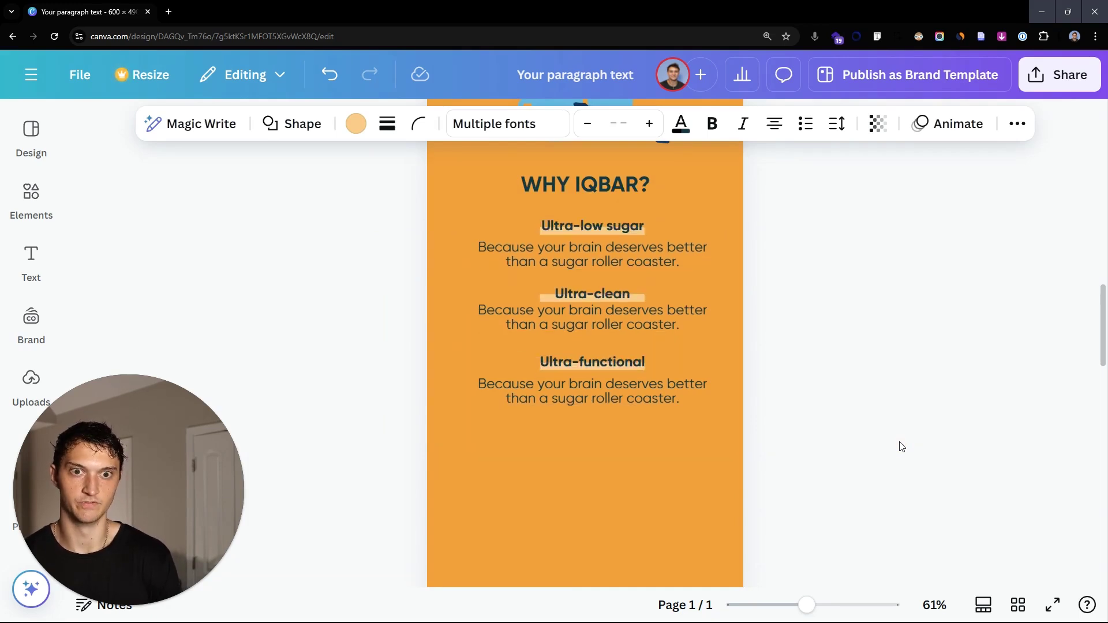
click(816, 401)
scroll(816, 401, down, 6)
drag(318, 326, 703, 422)
key(Delete)
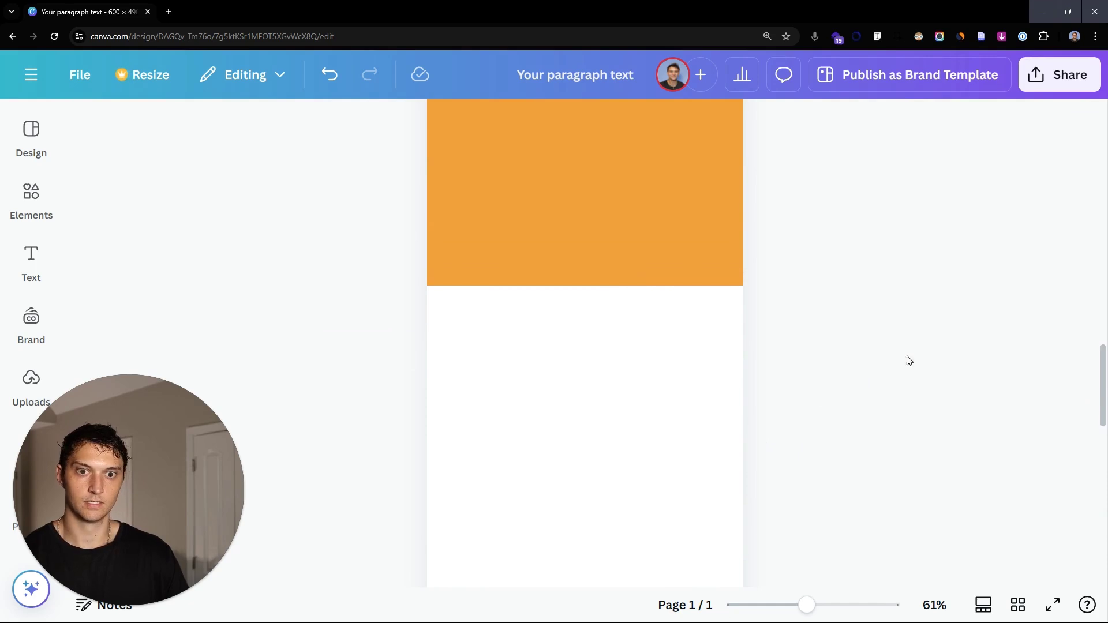
- Reduce the SHOP NOW AND SAVE 10% button text to 18 pt
scroll(895, 359, up, 10)
scroll(953, 289, up, 10)
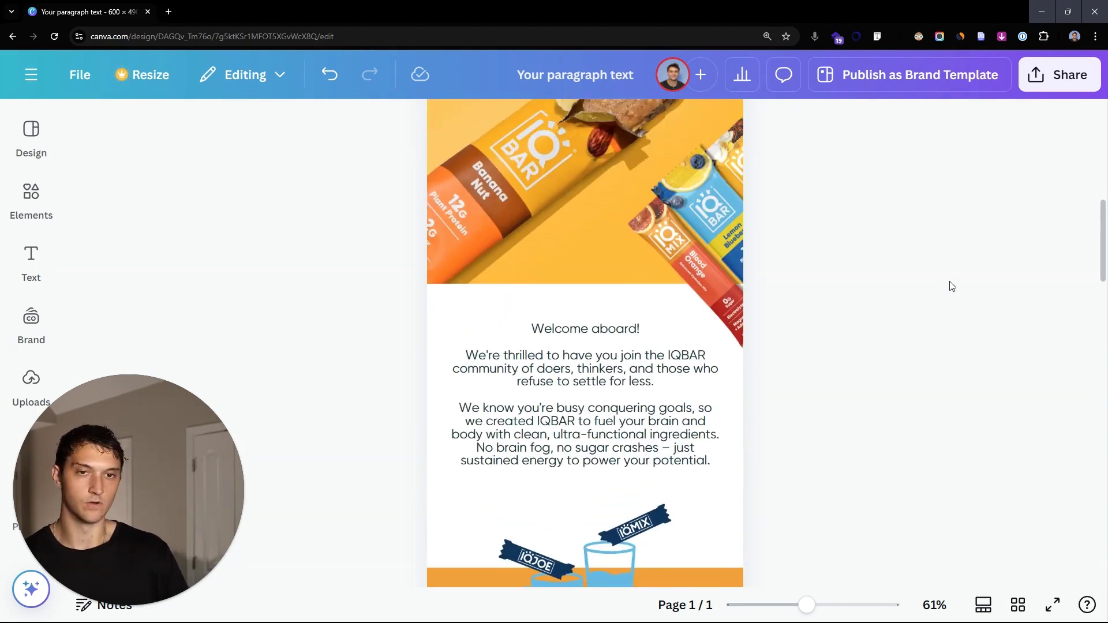
click(600, 428)
click(826, 453)
click(563, 431)
click(572, 430)
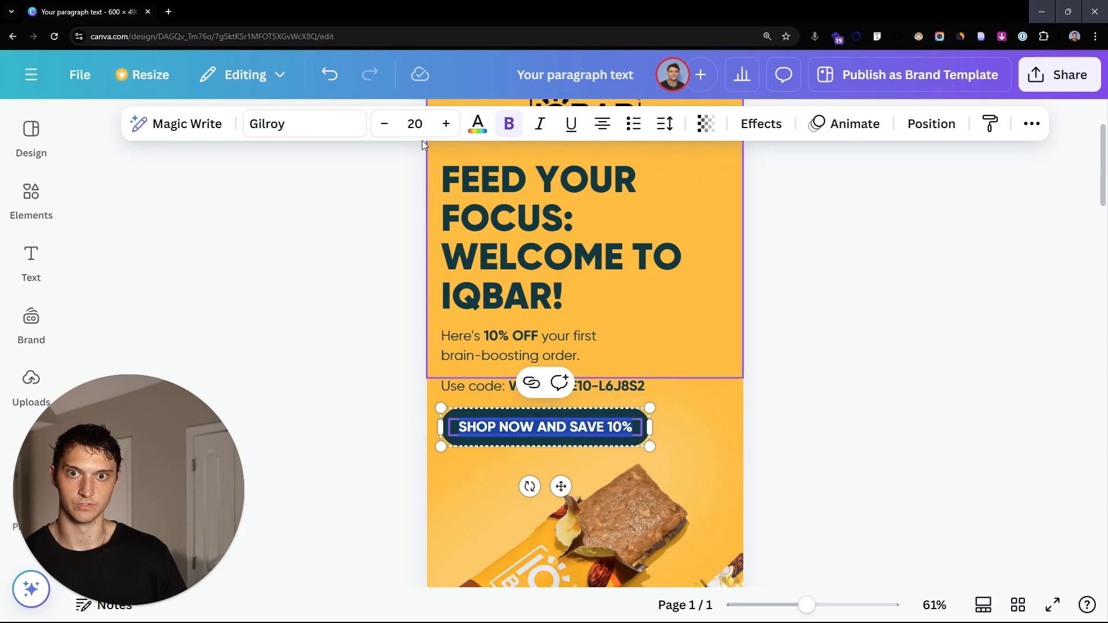
click(385, 124)
click(384, 123)
click(386, 322)
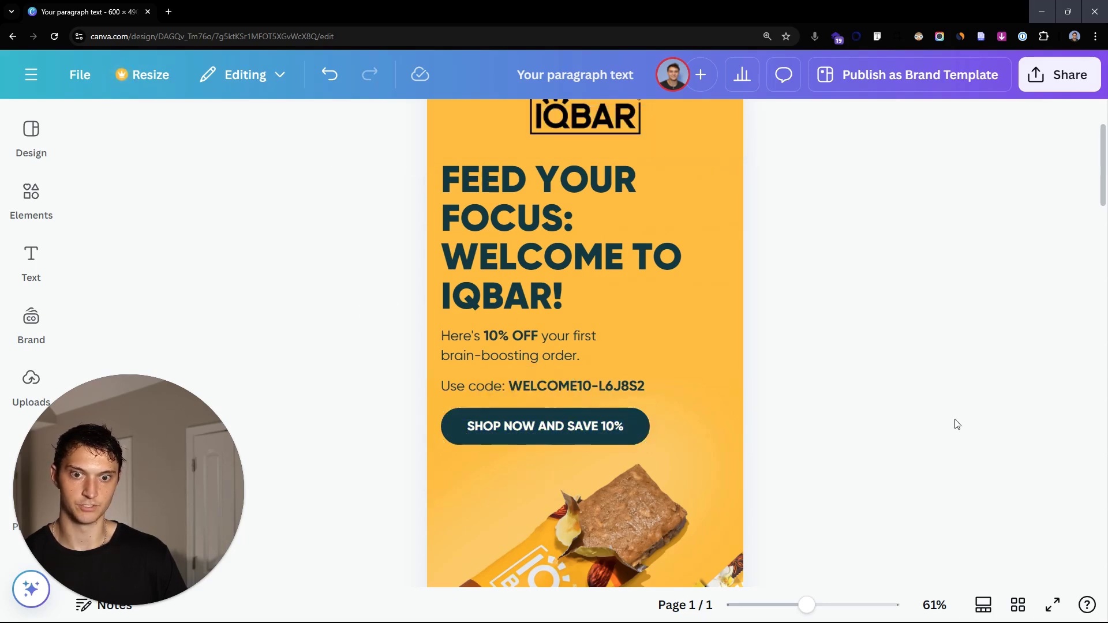
- Move the button below the Ultra-functional description
scroll(955, 324, down, 2)
click(506, 372)
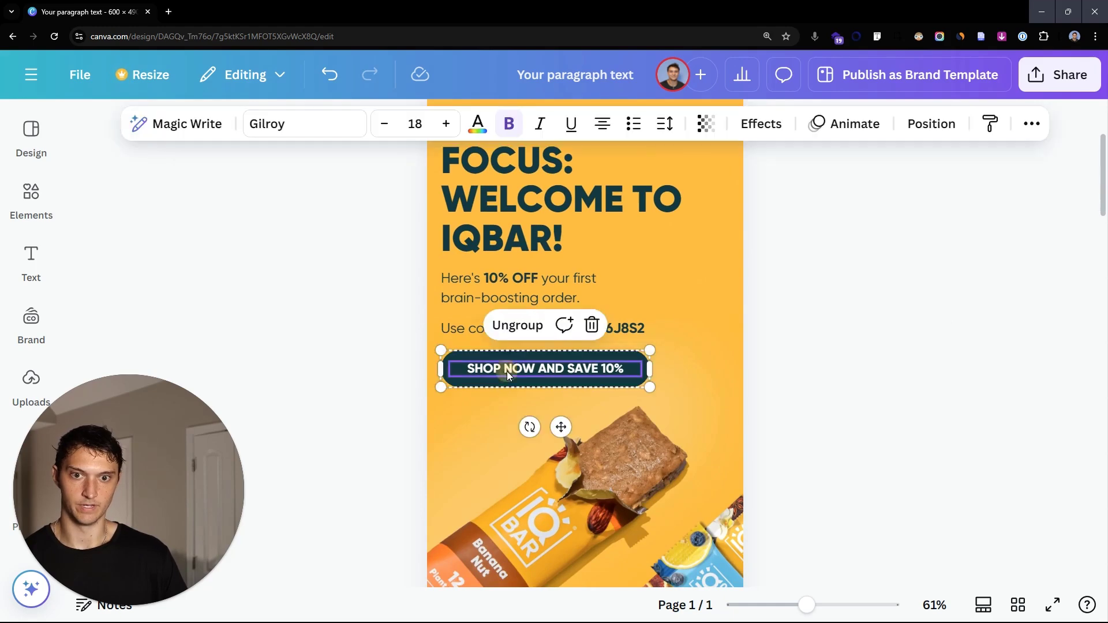
drag(588, 370, 630, 386)
scroll(683, 422, up, 5)
scroll(663, 415, up, 8)
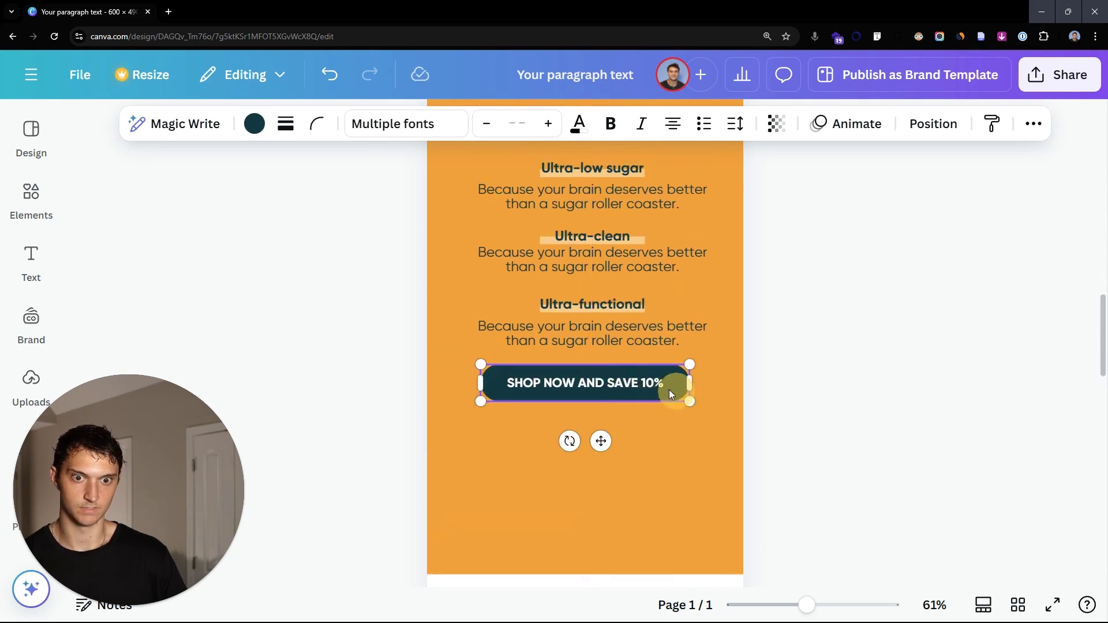
right_click(656, 386)
mouse_move(848, 308)
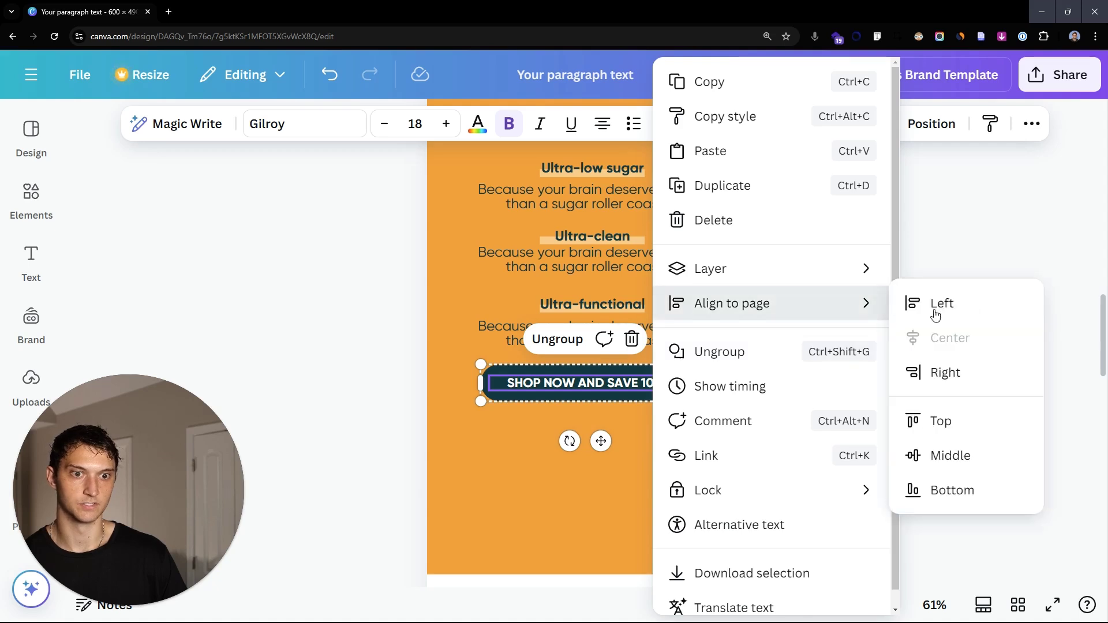
key(Escape)
click(915, 381)
- Change the button text to BROWSE IQBAR
scroll(915, 381, down, 3)
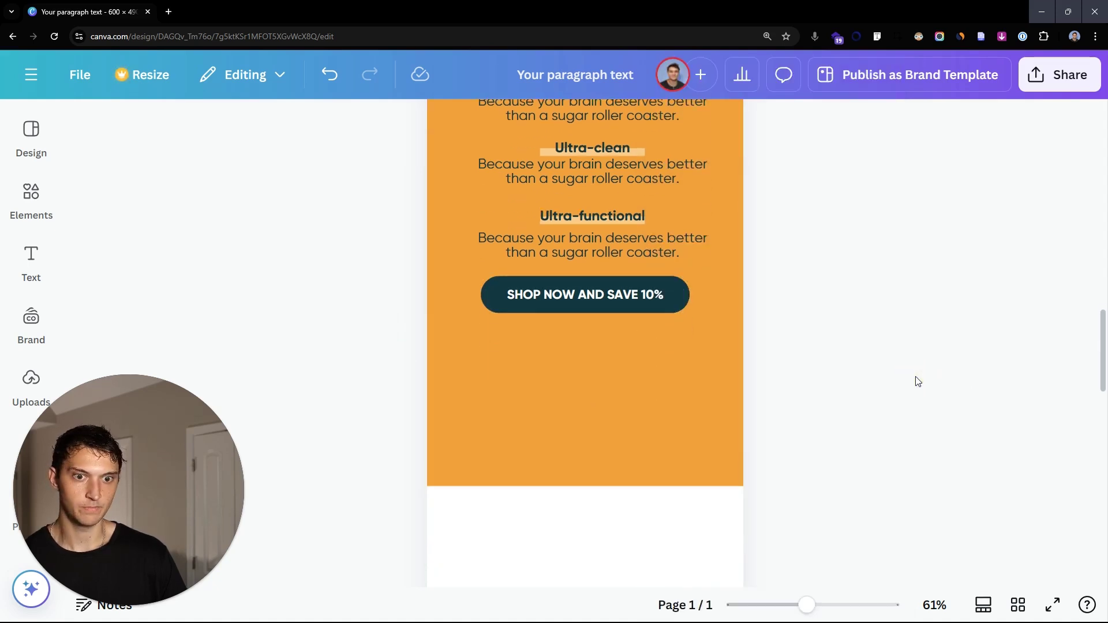
double_click(620, 268)
text(bro)
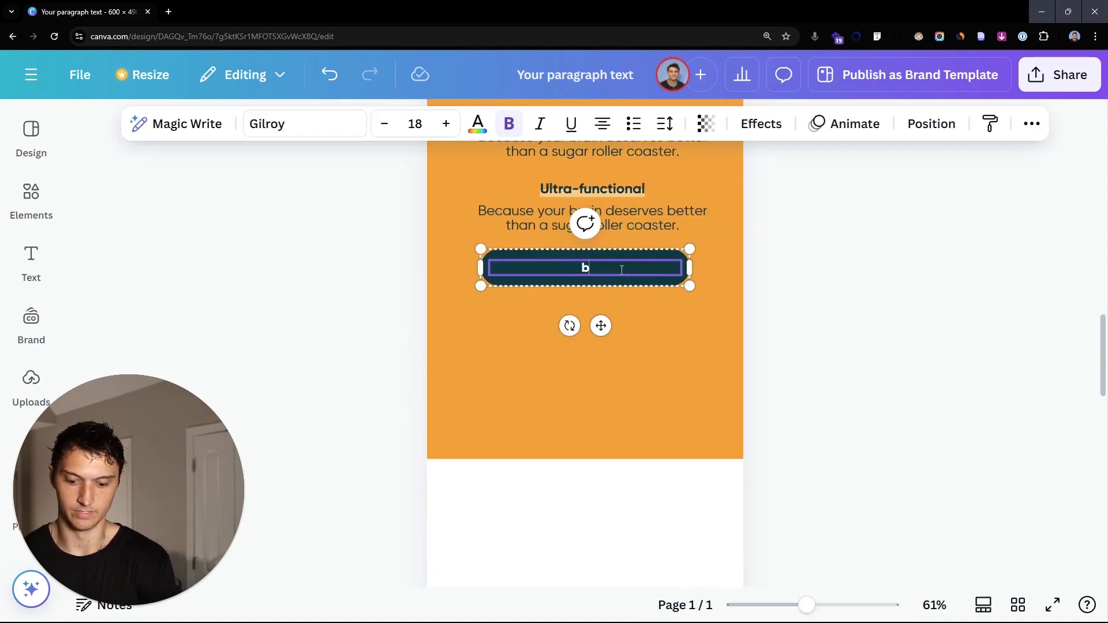
key(BackSpace)
key(BackSpace)
key(BackSpace)
text(BROWSE IQBAR)
click(678, 381)
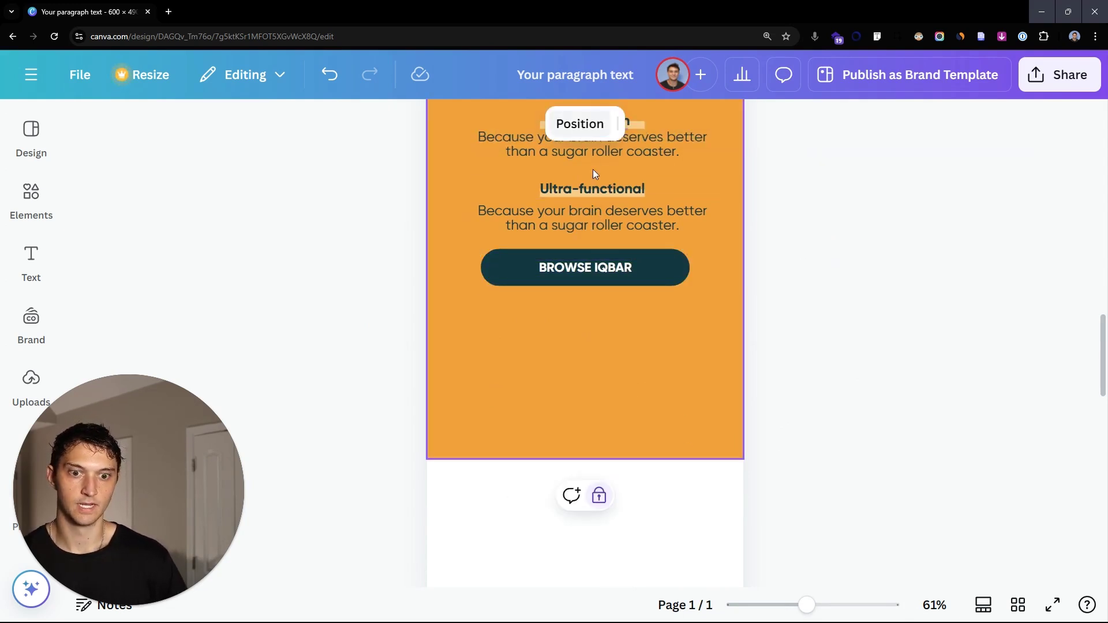
- Pull the orange section's bottom edge up and lock the orange background
click(690, 455)
drag(690, 458, 652, 316)
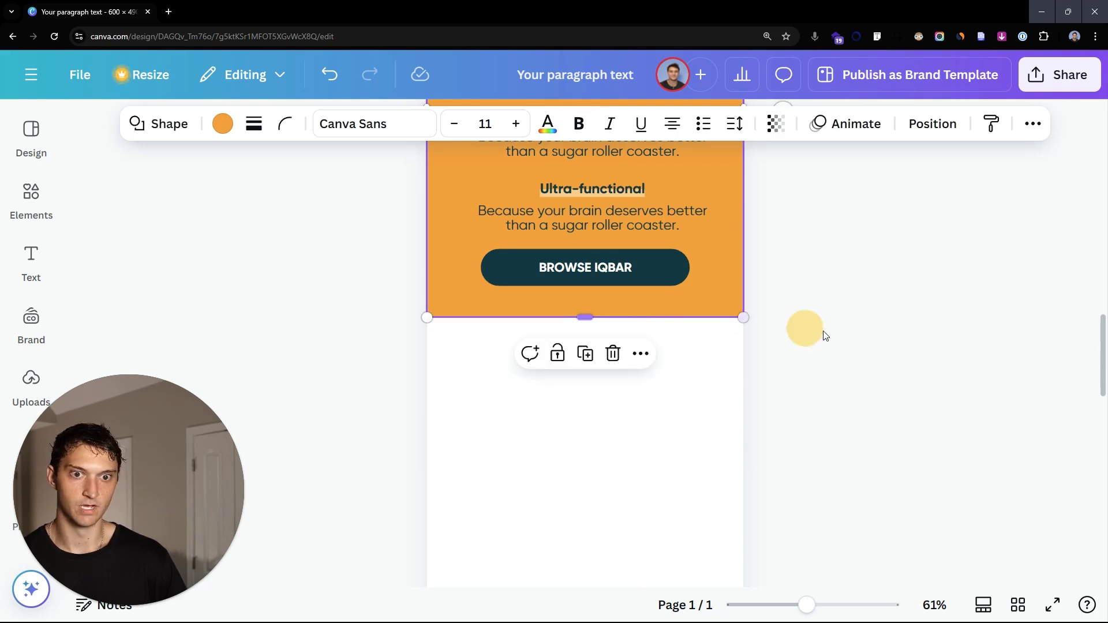
click(775, 353)
click(651, 305)
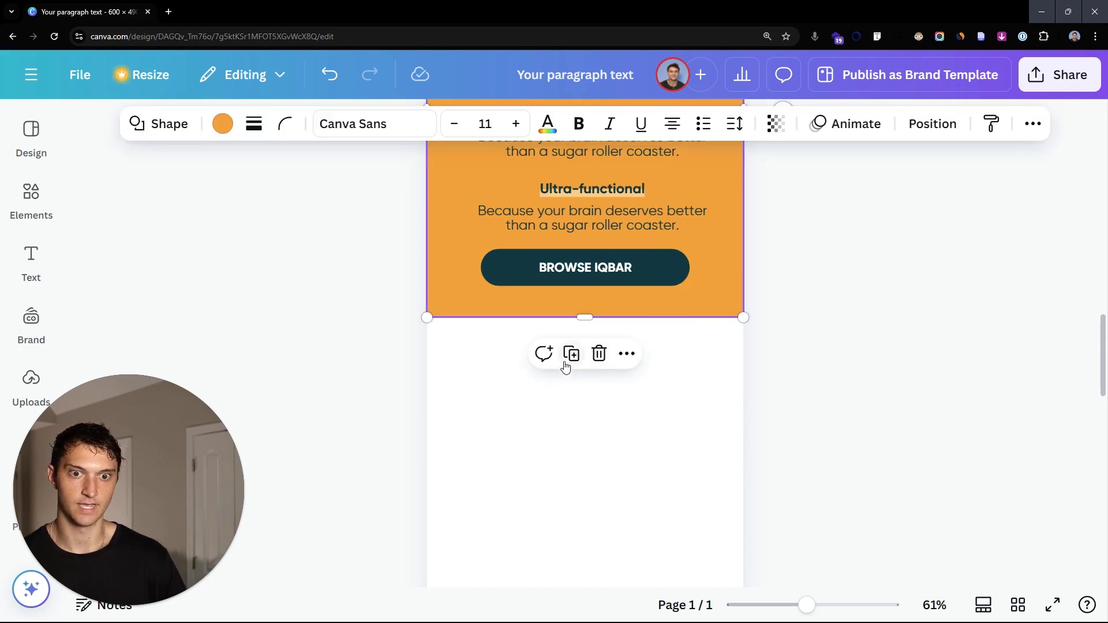
right_click(727, 305)
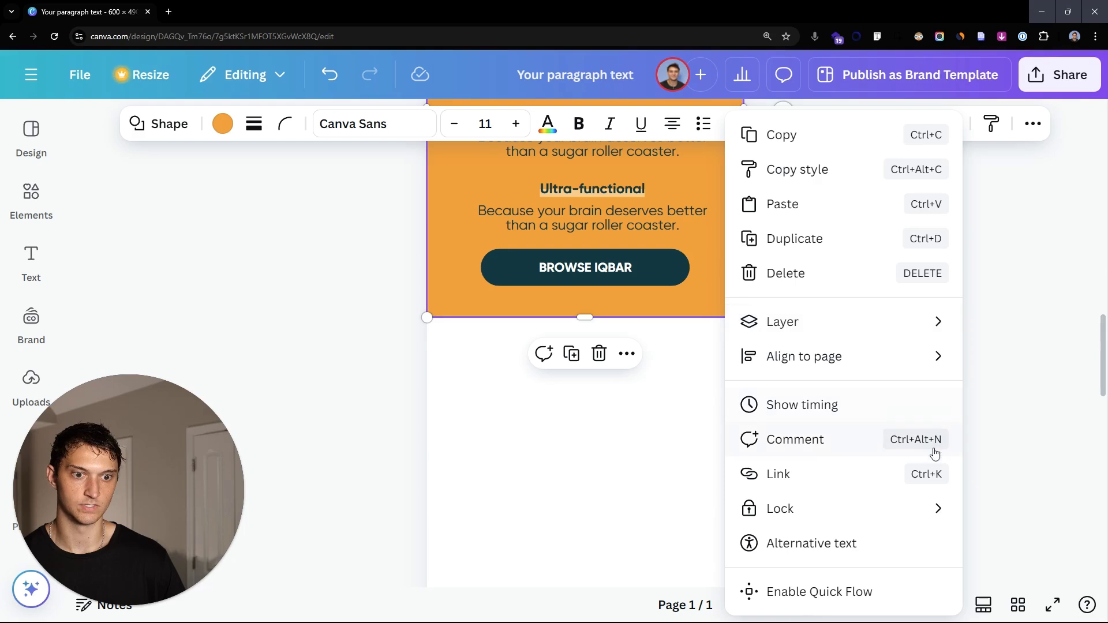
mouse_move(924, 514)
click(560, 503)
- Readjust where the orange section ends
scroll(556, 495, down, 3)
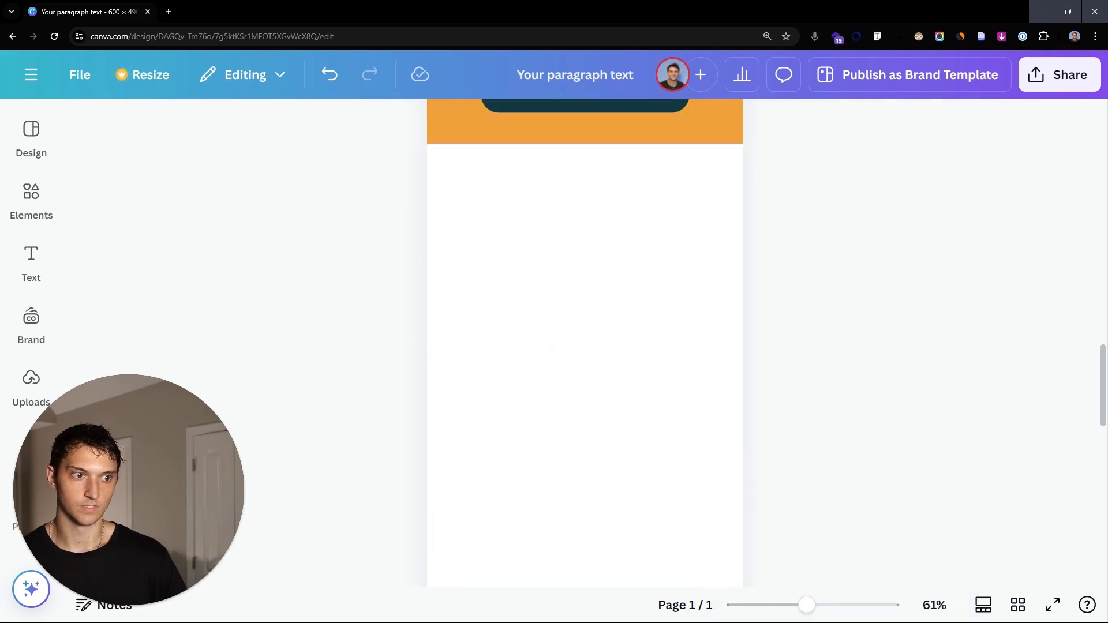
scroll(865, 252, up, 2)
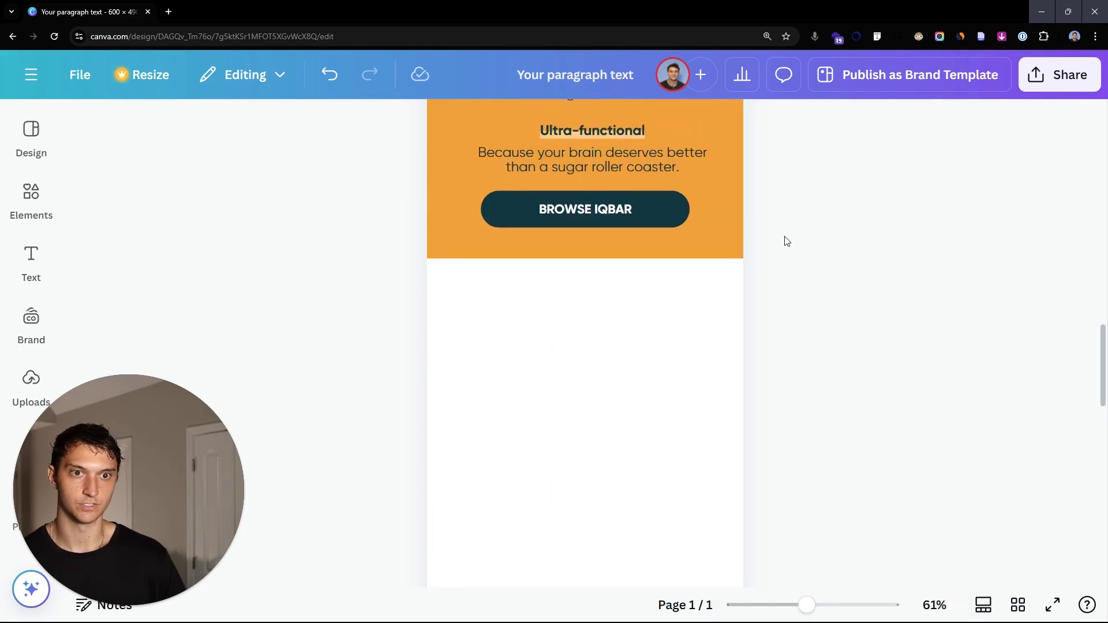
click(715, 242)
drag(597, 263, 601, 390)
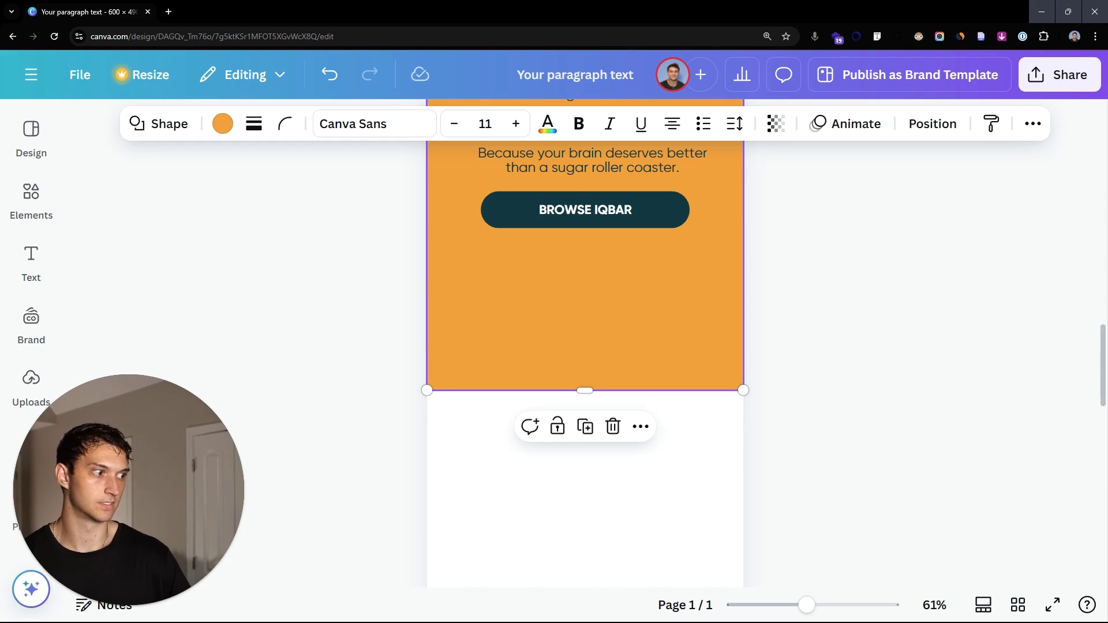
click(645, 478)
- Paste the Almond Butter Chip image over the orange edge, with the purple rectangle beneath
key(ctrl+v)
drag(588, 396, 591, 373)
scroll(892, 418, down, 2)
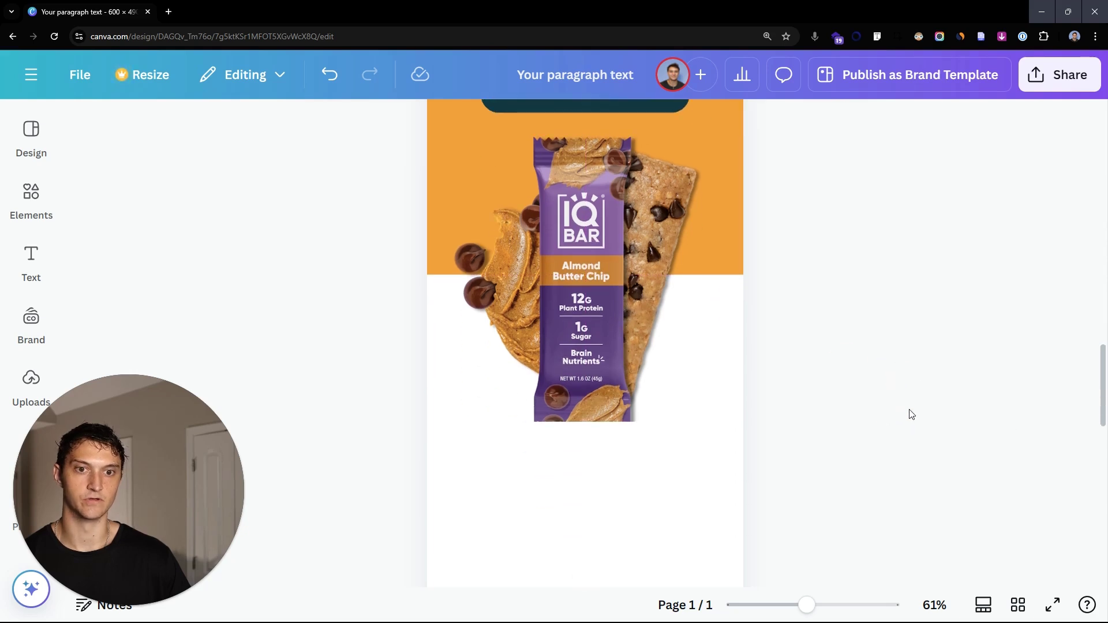
scroll(861, 272, down, 3)
scroll(863, 272, up, 2)
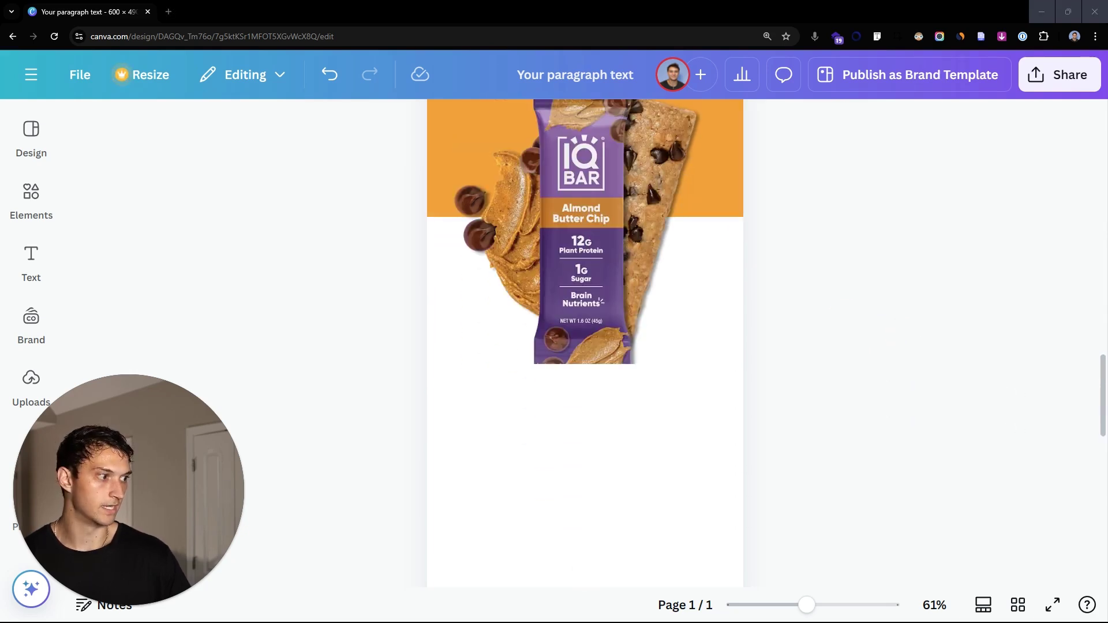
drag(711, 456, 661, 317)
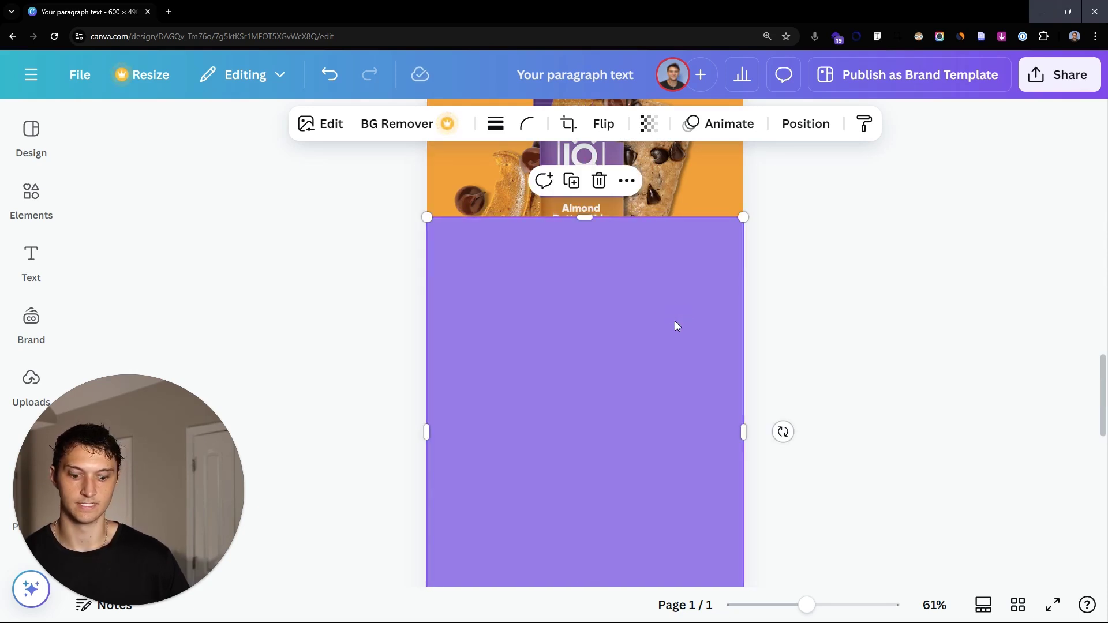
- Send the purple rectangle behind the Almond Butter Chip product photo
key(ctrl+[)
click(891, 324)
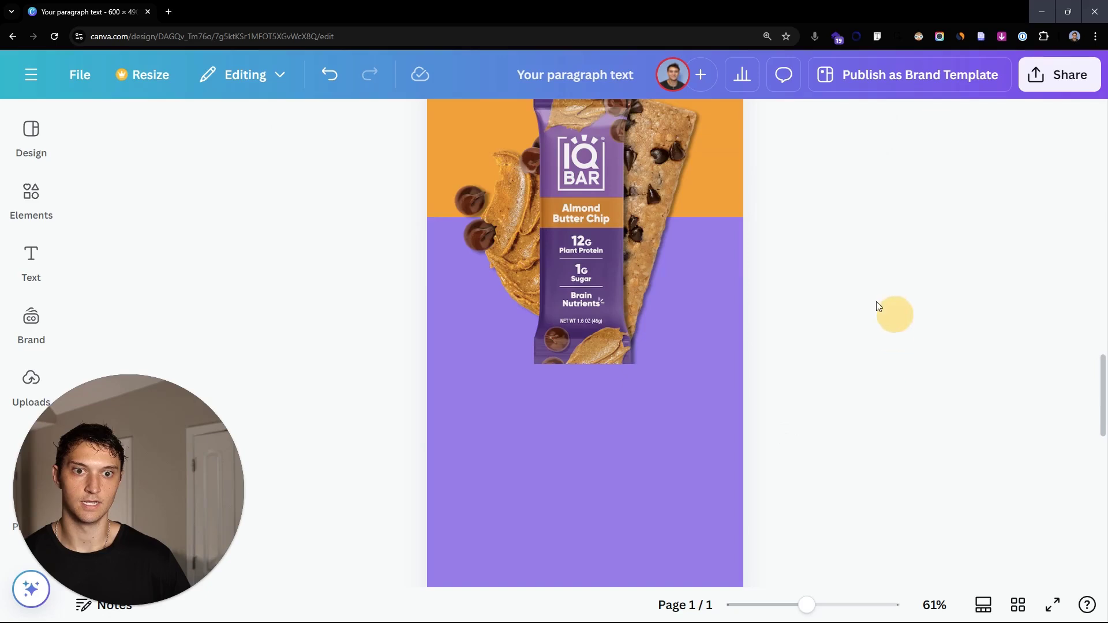
scroll(645, 297, up, 3)
scroll(795, 352, down, 1)
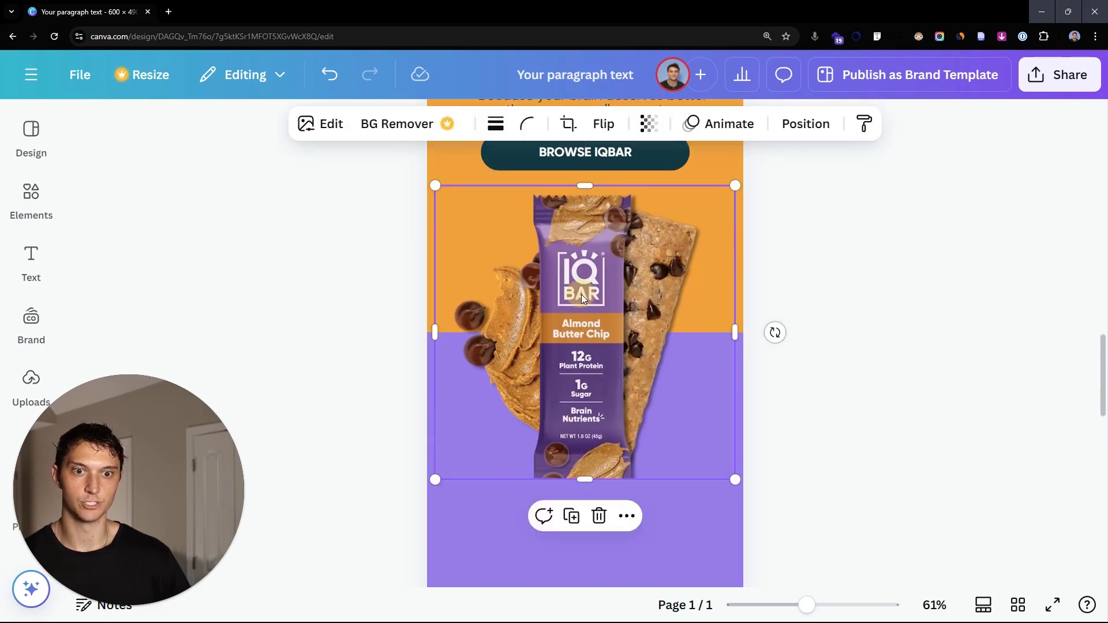
- Paste the diet-badge icons image and move it up under the product photo
scroll(768, 323, down, 3)
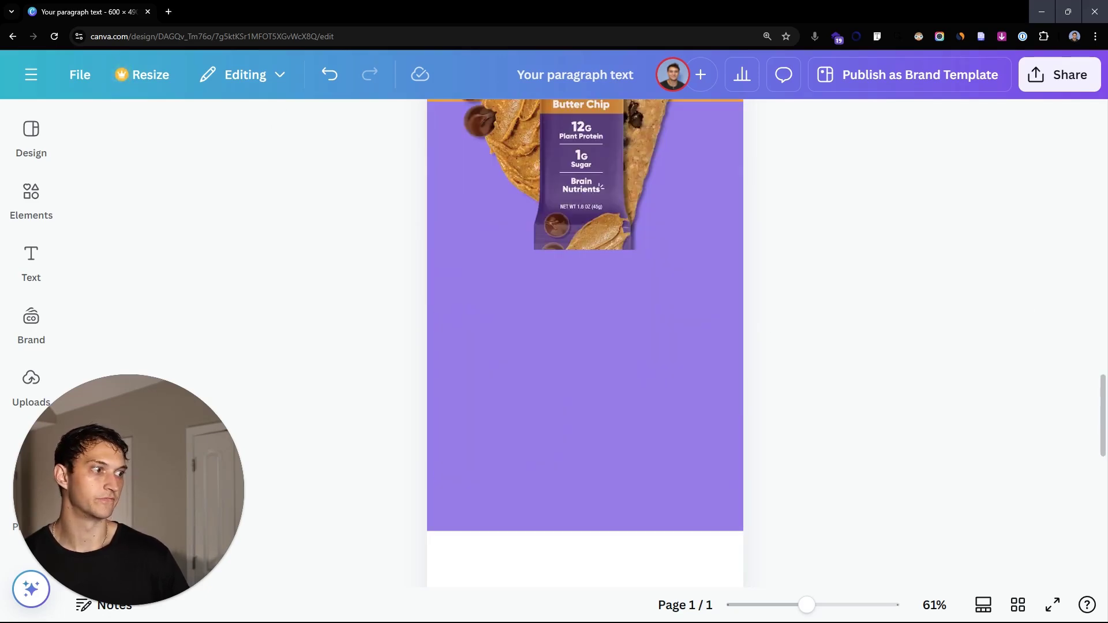
scroll(746, 400, down, 2)
click(691, 497)
key(ctrl+v)
drag(636, 342, 647, 310)
- Shorten the purple background so it ends just below the badges, leaving white space underneath
ctrl+scroll(594, 265, up, 5)
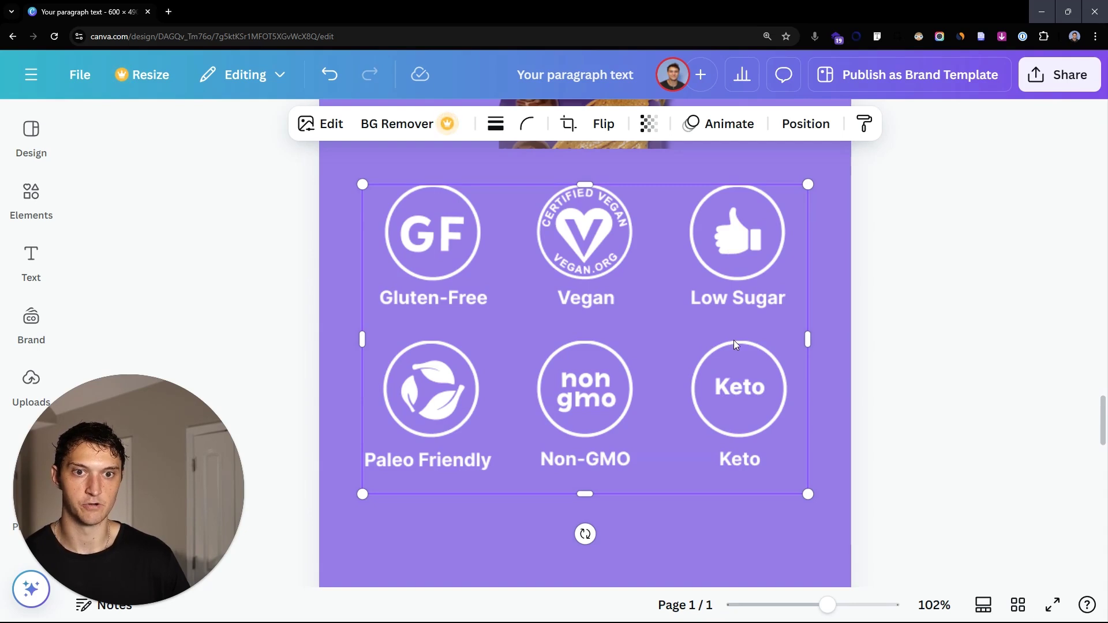
scroll(729, 324, down, 2)
ctrl+scroll(650, 314, down, 3)
click(691, 410)
drag(632, 448, 613, 388)
click(750, 392)
ctrl+scroll(613, 251, down, 3)
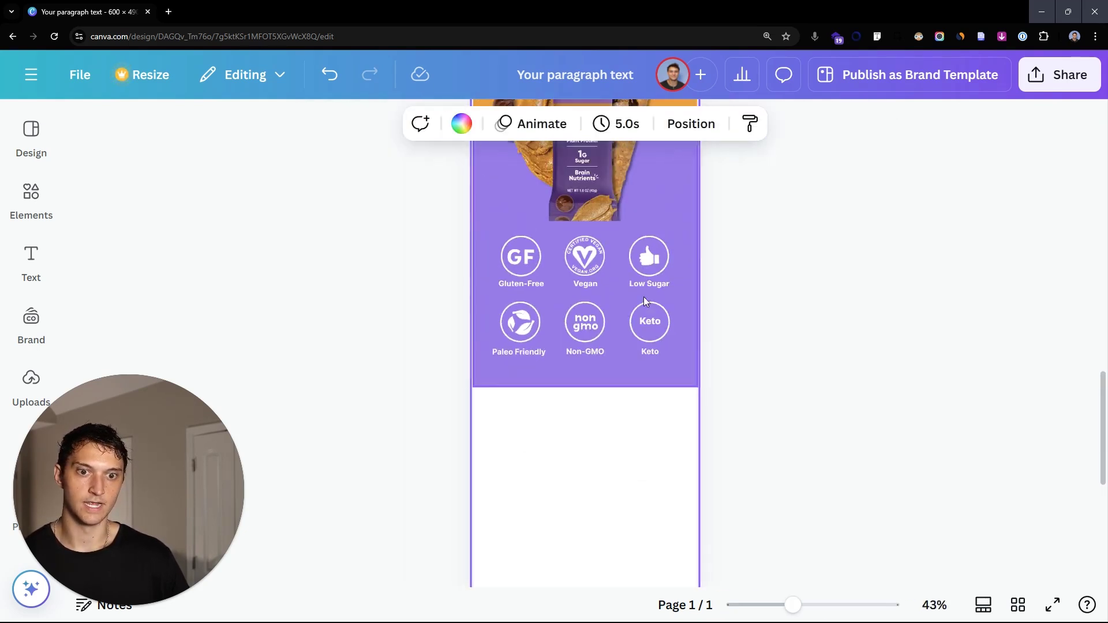
click(472, 378)
drag(471, 373, 468, 371)
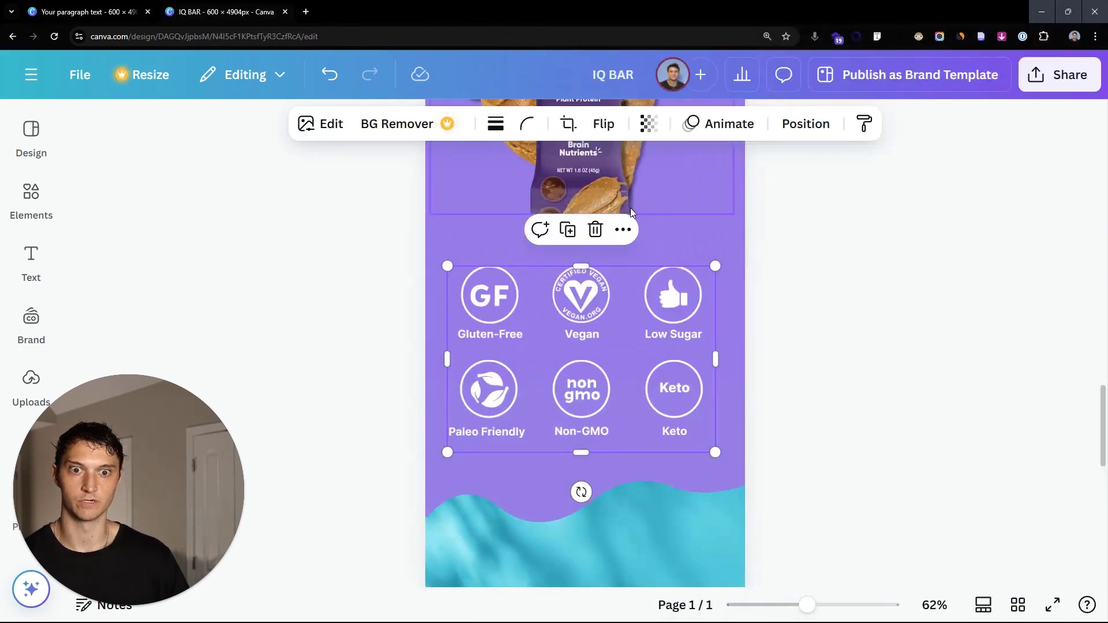
scroll(583, 347, down, 2)
- Check the finished IQ BAR design's footer for reference, then close that tab
click(339, 289)
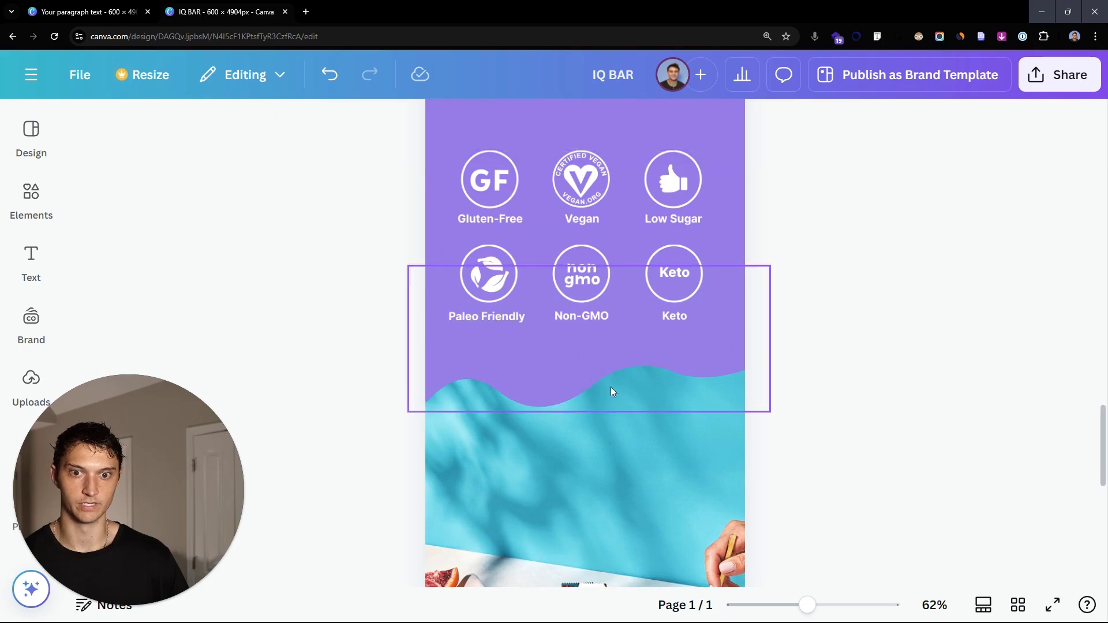
scroll(557, 383, down, 6)
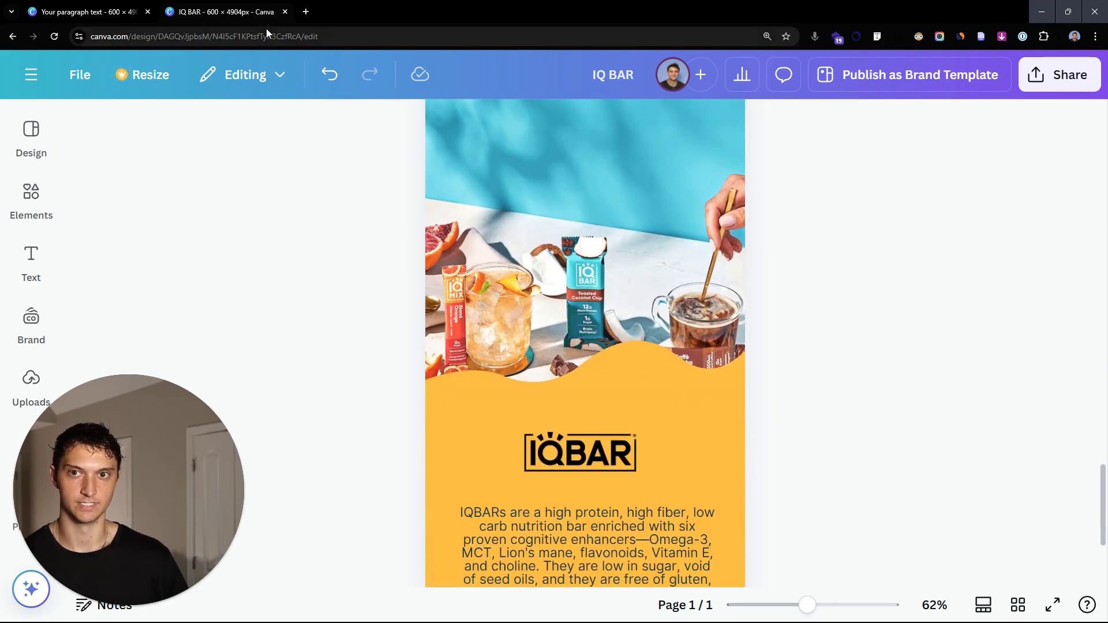
key(ctrl+w)
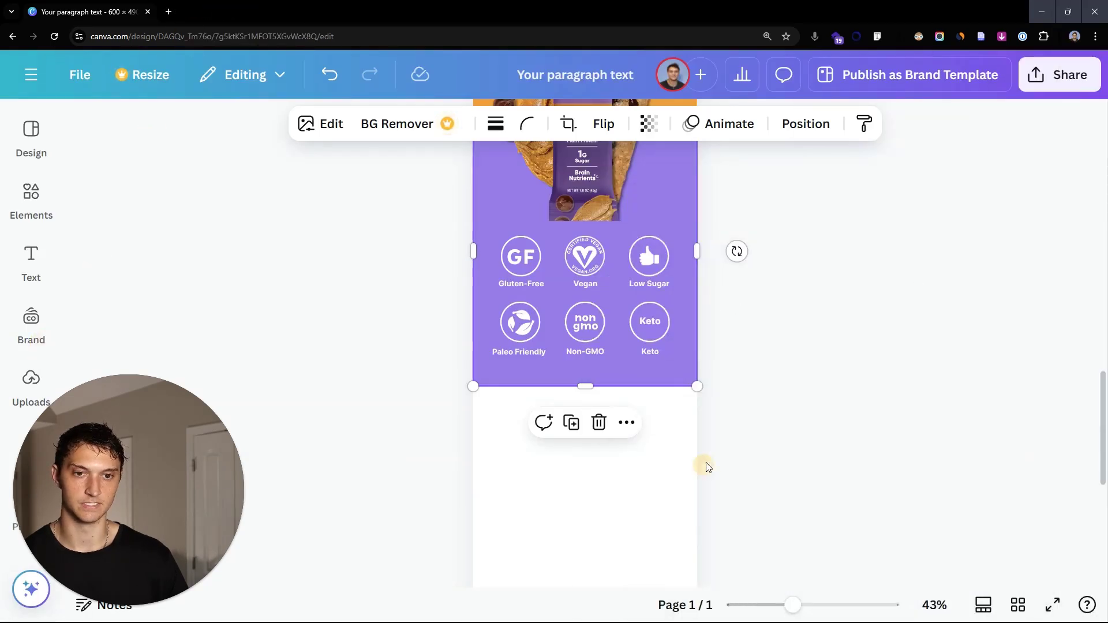
click(704, 465)
scroll(695, 439, down, 2)
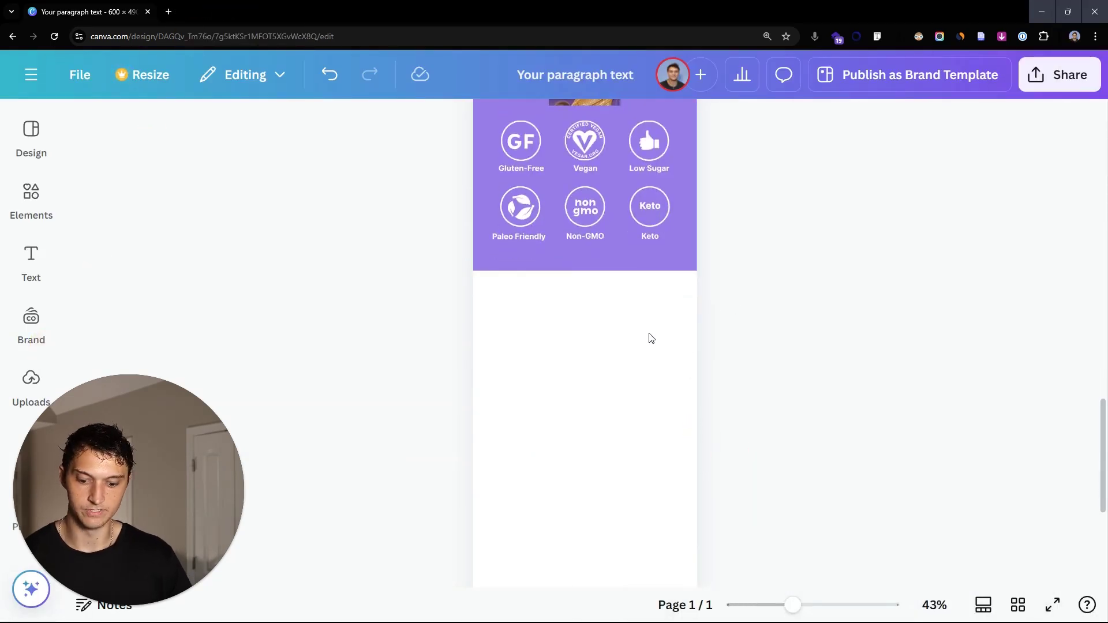
- Add a line with L and colour it with the purple sampled from the badge section
key(l)
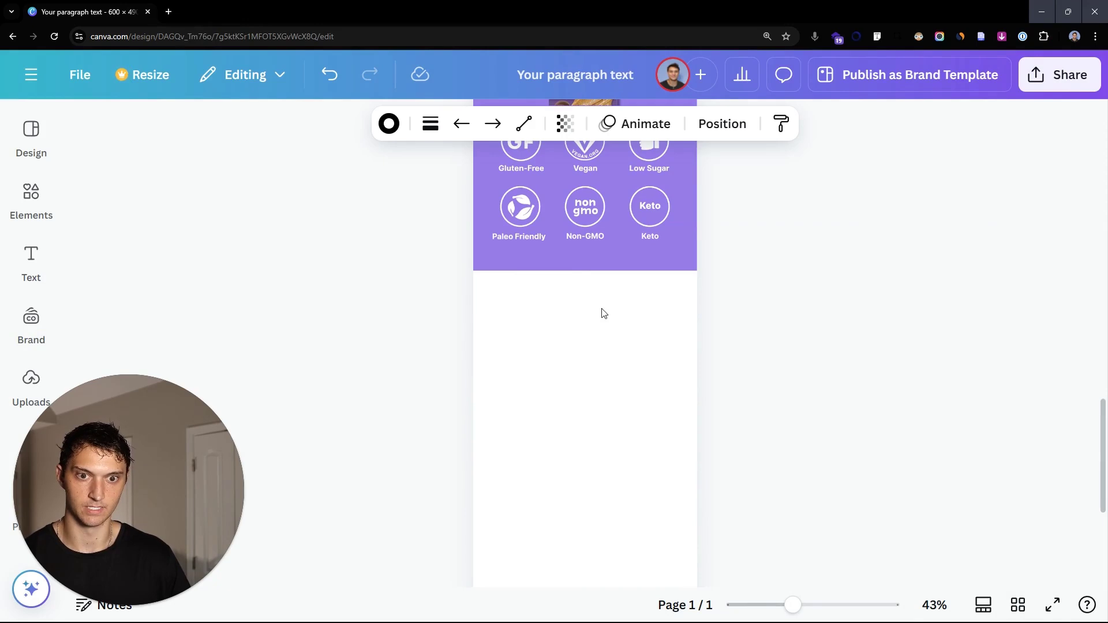
click(388, 123)
click(97, 261)
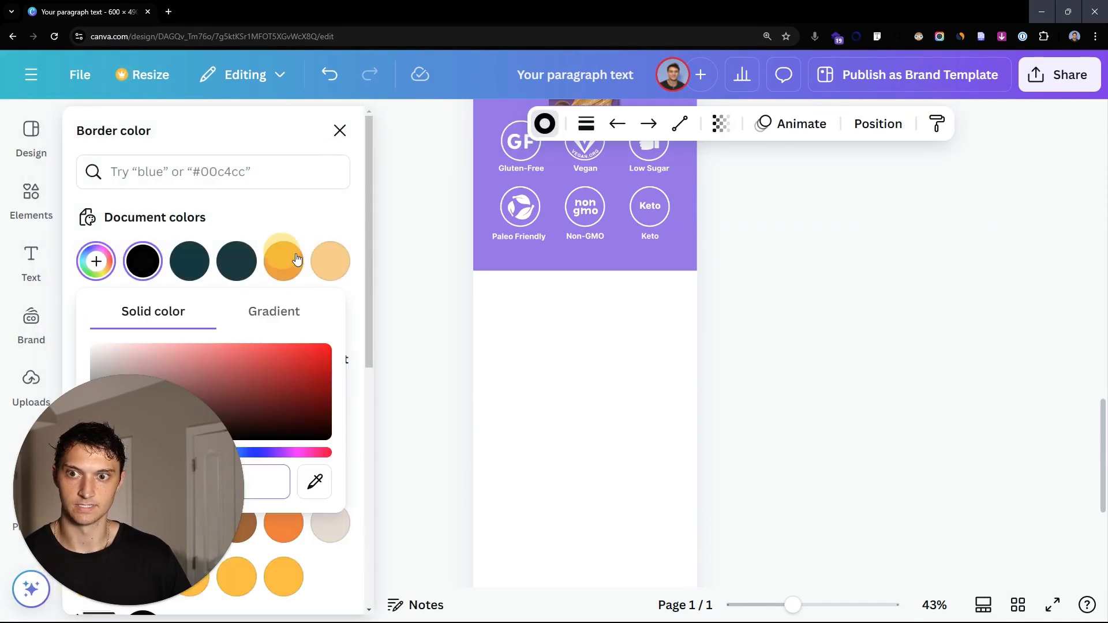
click(540, 255)
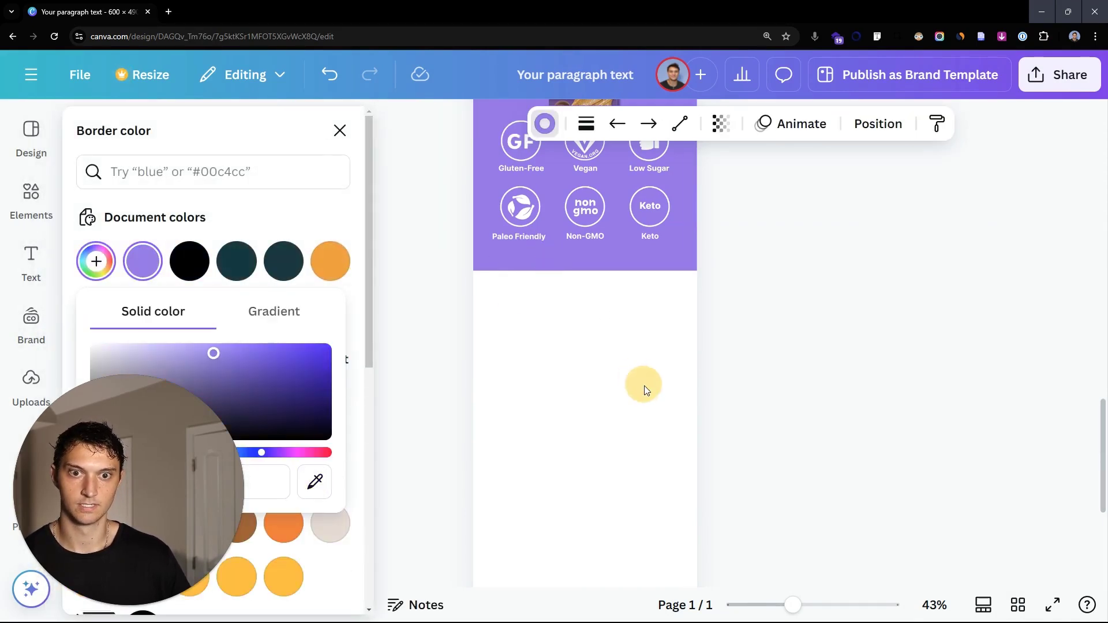
click(638, 386)
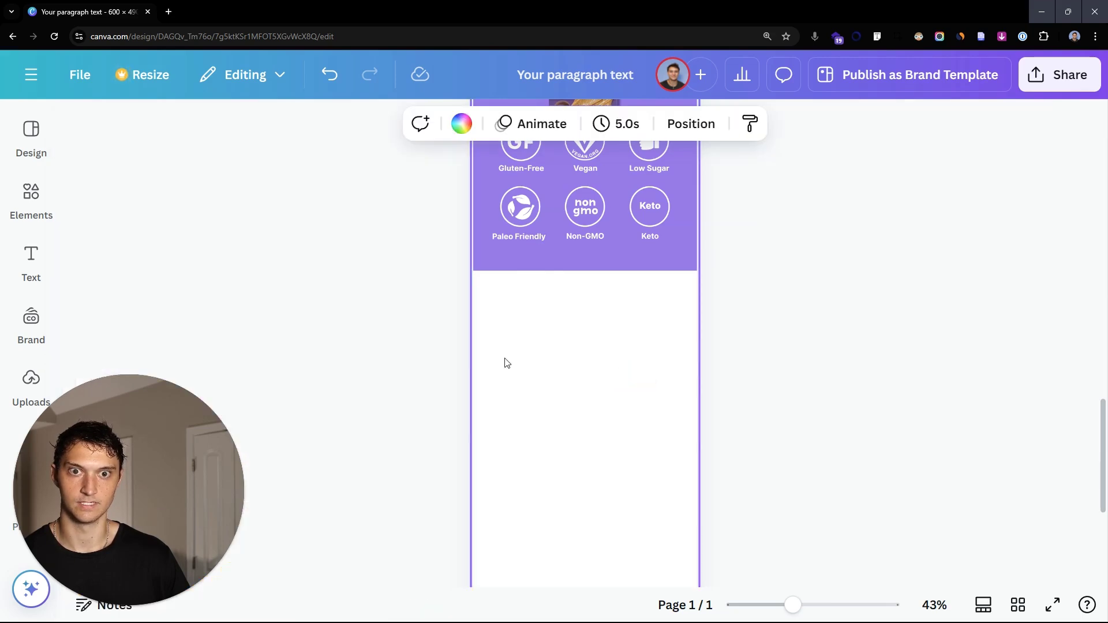
- Raise the purple line's weight to 54
scroll(691, 348, up, 6)
scroll(700, 344, up, 2)
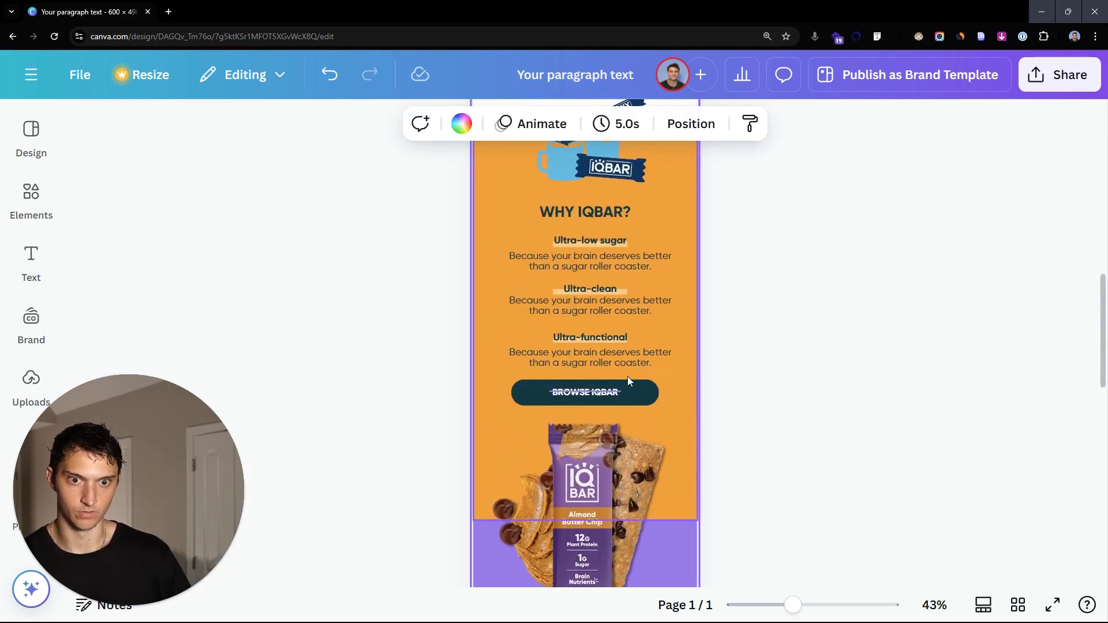
scroll(623, 394, up, 5)
click(682, 391)
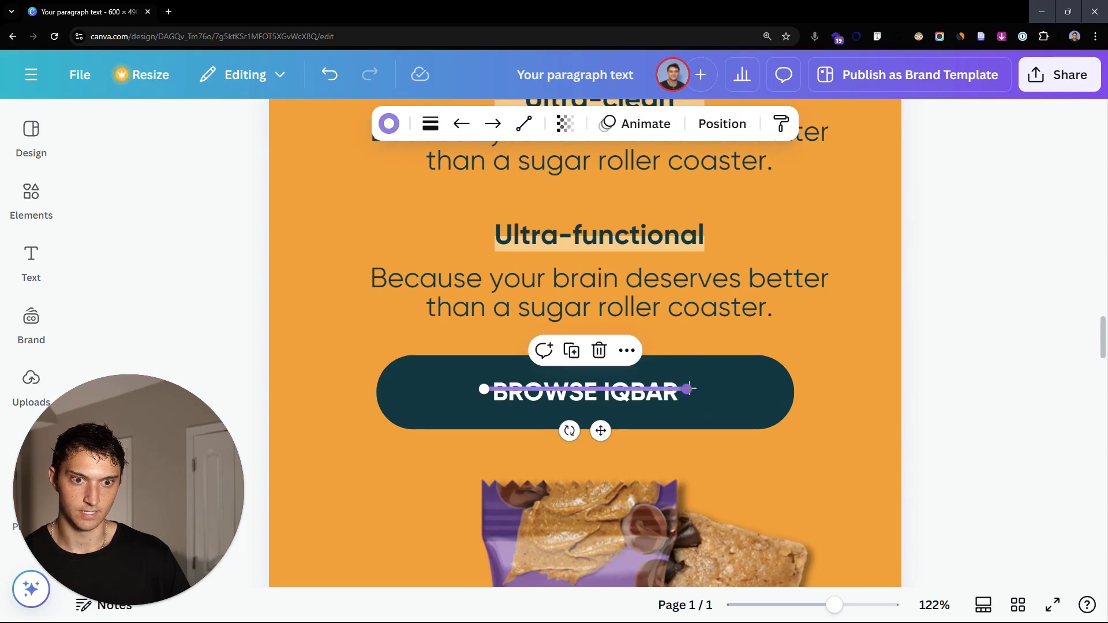
click(431, 122)
drag(341, 280, 410, 277)
- Move the thick purple line into the white area below the purple section
scroll(688, 394, down, 5)
drag(628, 367, 416, 466)
scroll(685, 391, down, 5)
scroll(440, 445, down, 4)
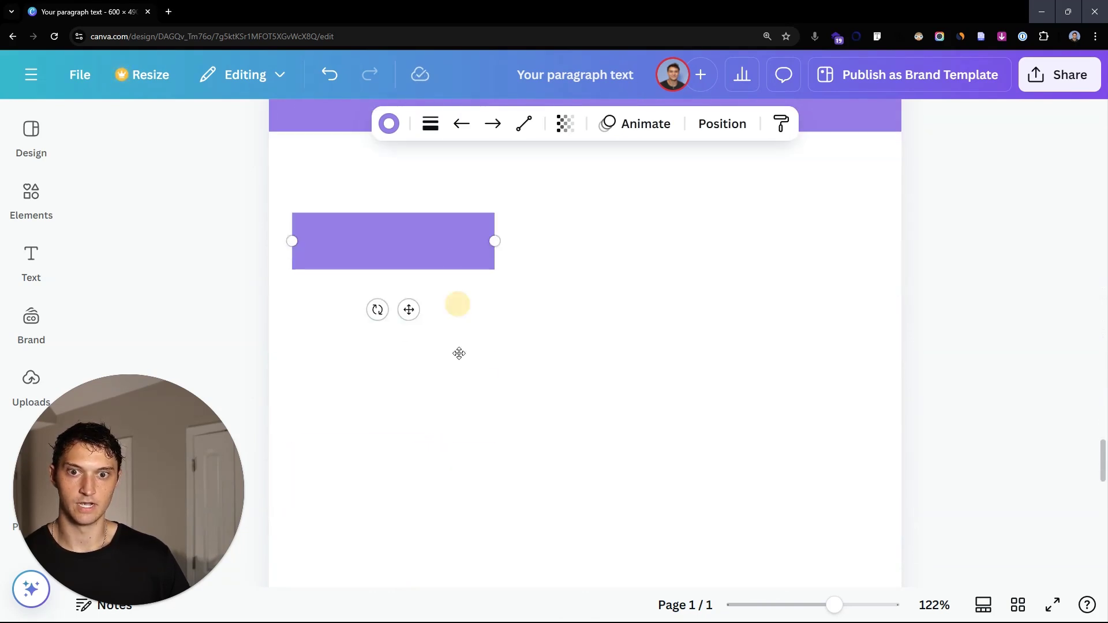
scroll(459, 354, up, 2)
key(ctrl+minus)
key(ctrl+minus)
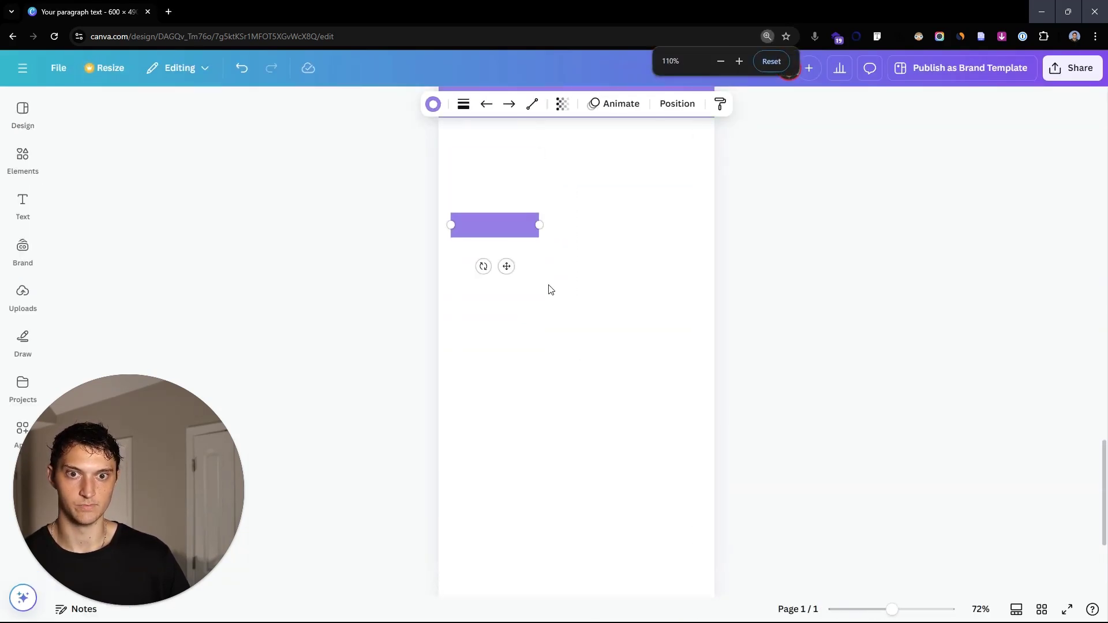
scroll(548, 284, up, 3)
scroll(567, 261, up, 4)
drag(477, 443, 585, 473)
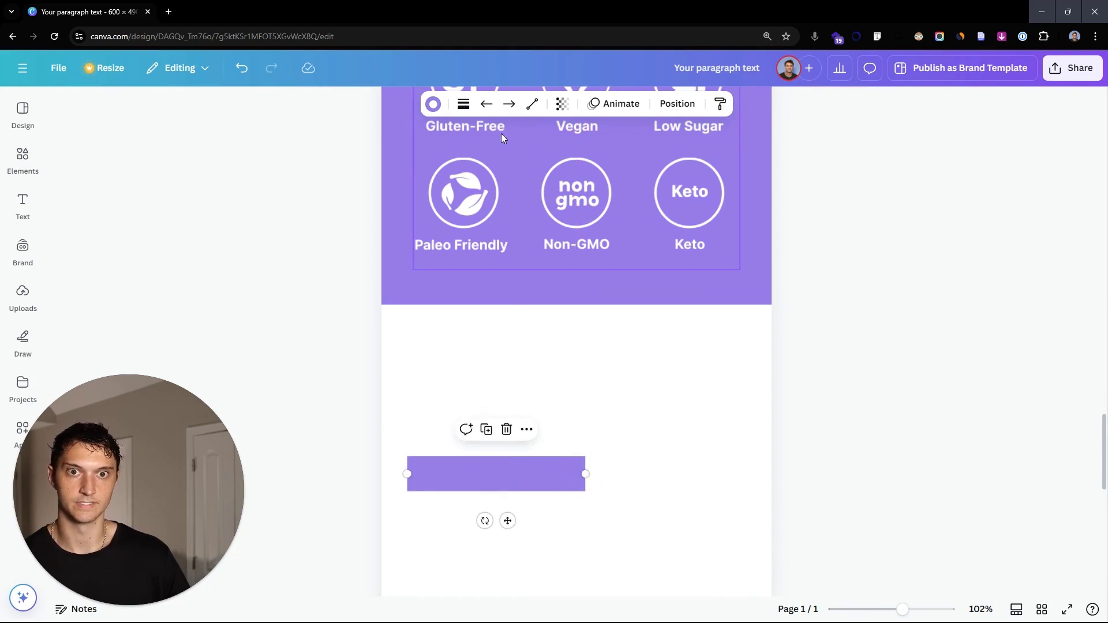
- Make the purple line curved and bend it and a copy into two meeting arcs
click(532, 104)
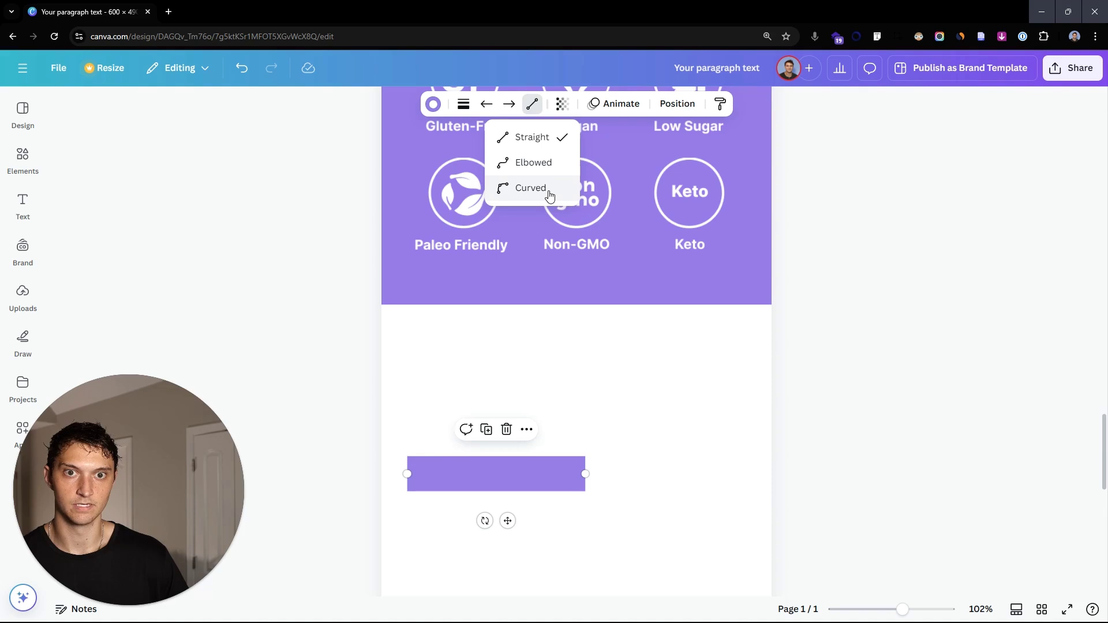
click(548, 190)
drag(499, 452, 451, 451)
drag(537, 487, 718, 521)
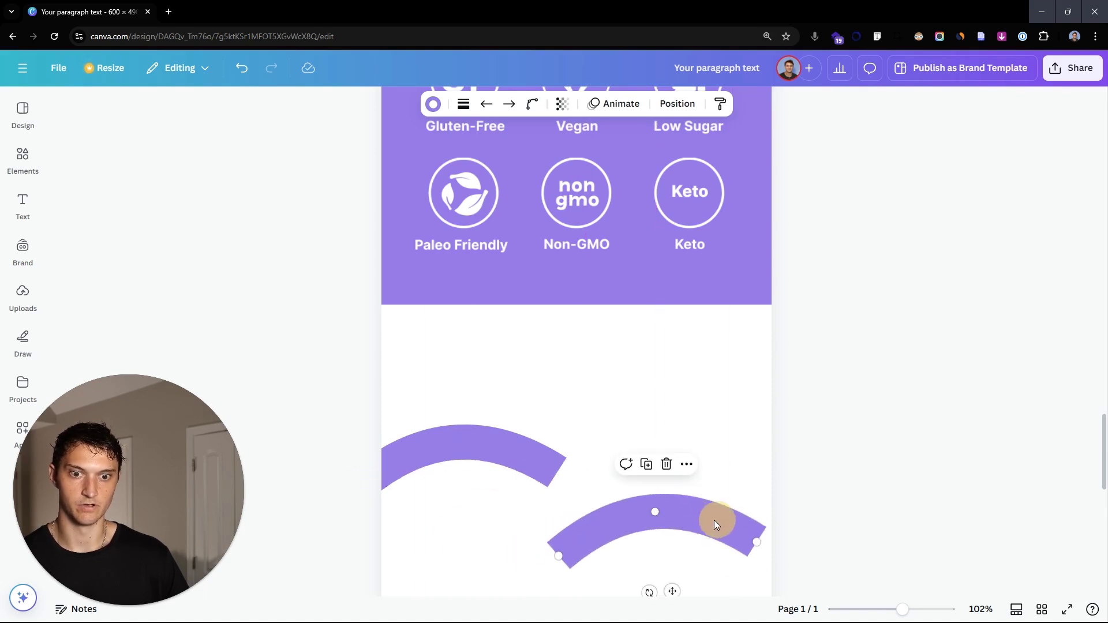
drag(653, 512, 648, 581)
drag(598, 551, 587, 485)
- Position the right arc beside the left one to extend the wave
scroll(587, 485, up, 5)
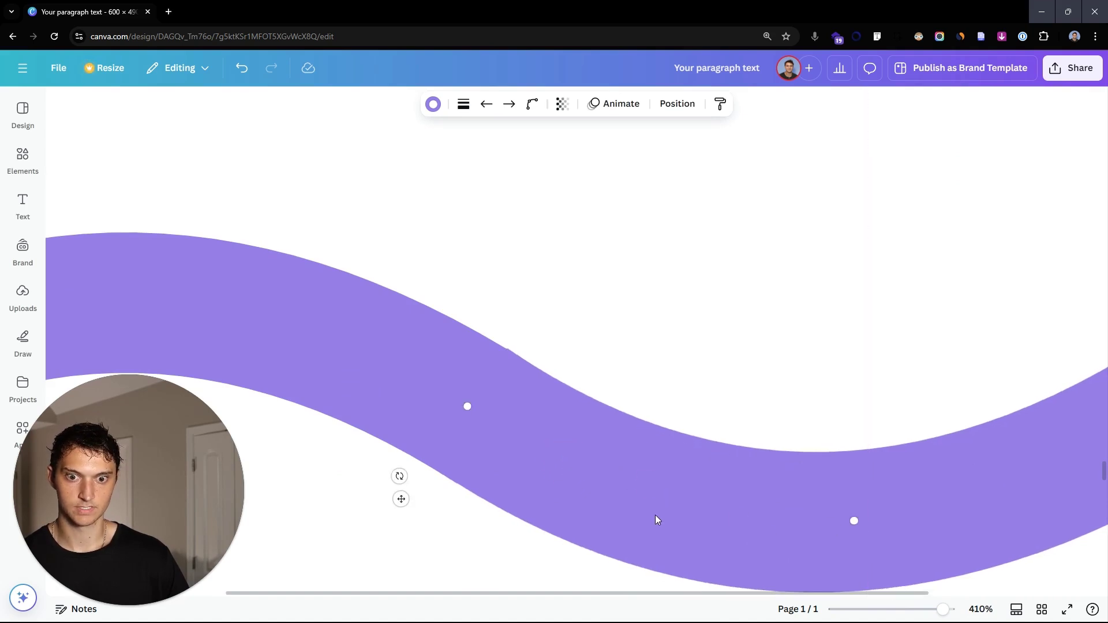
scroll(744, 383, down, 5)
drag(767, 405, 885, 358)
scroll(885, 358, up, 5)
drag(722, 352, 746, 348)
scroll(739, 356, up, 3)
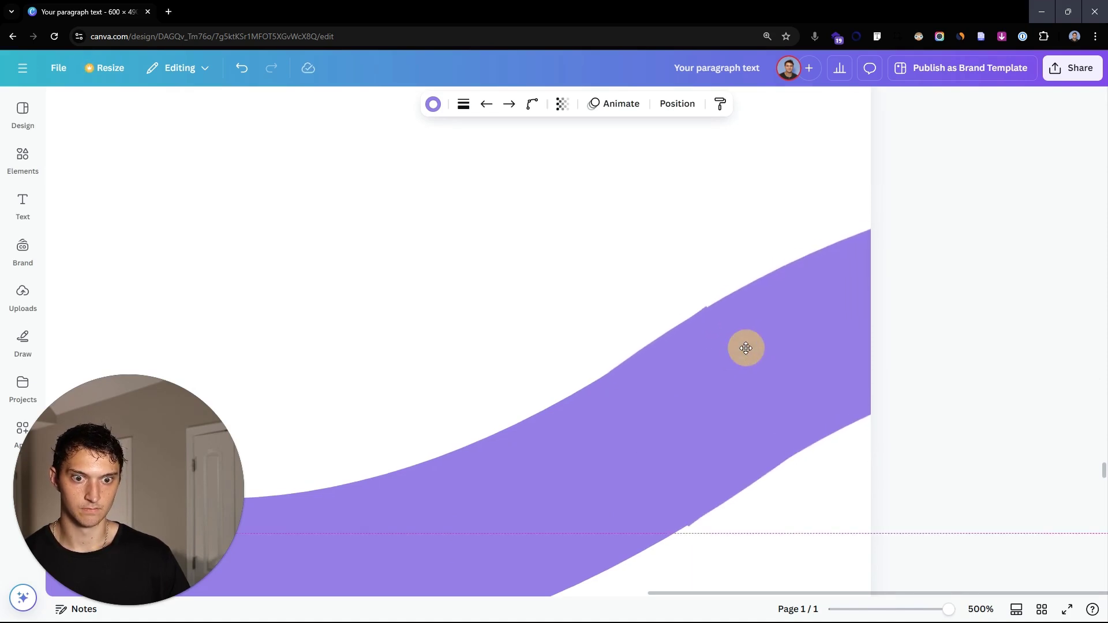
key(ctrl+minus)
scroll(1095, 337, down, 10)
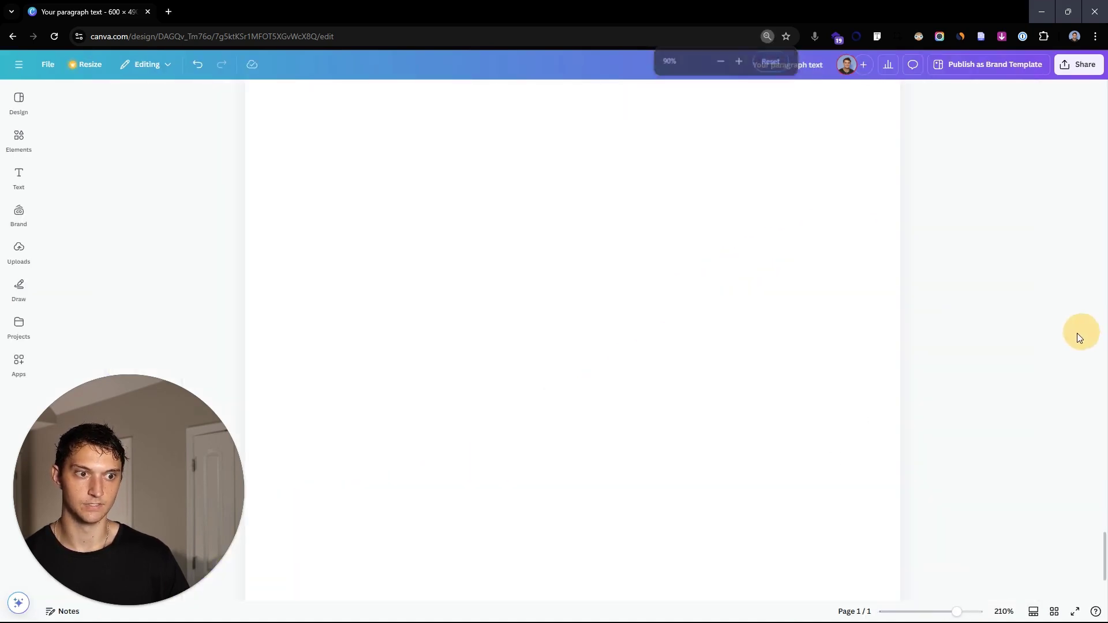
scroll(657, 396, up, 5)
scroll(656, 396, up, 5)
- Adjust the wave's right end and endpoints so the arcs join smoothly across the page
drag(804, 341, 831, 335)
drag(917, 328, 767, 329)
scroll(931, 333, up, 3)
mouse_move(973, 273)
mouse_down()
mouse_move(968, 286)
mouse_move(964, 274)
mouse_up()
drag(790, 323, 823, 323)
scroll(804, 324, up, 3)
drag(1014, 262, 1014, 267)
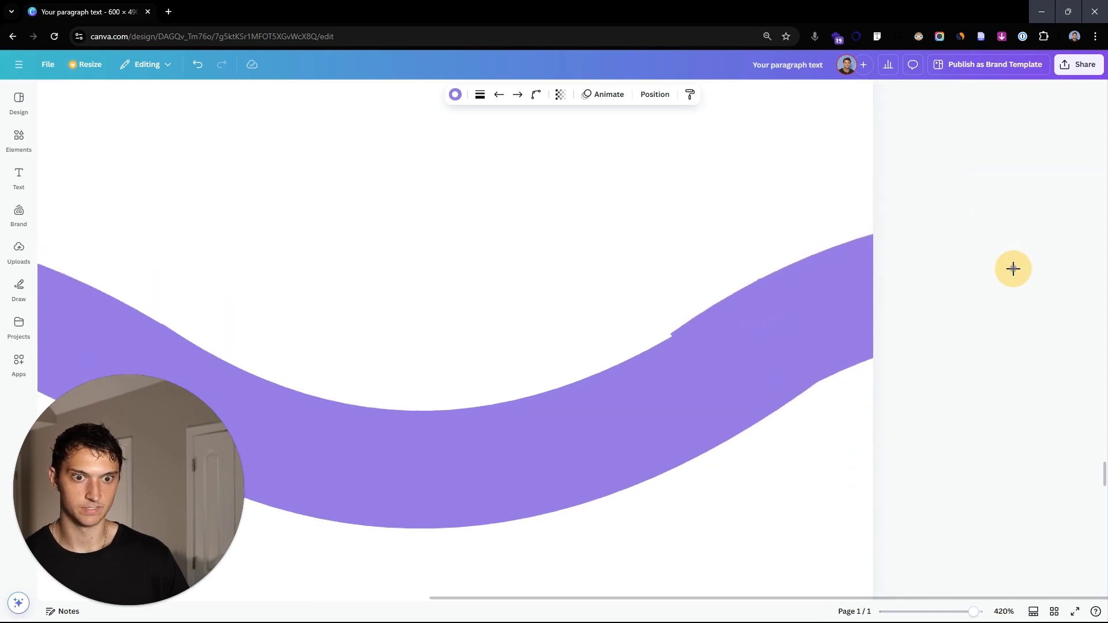
drag(726, 334, 734, 334)
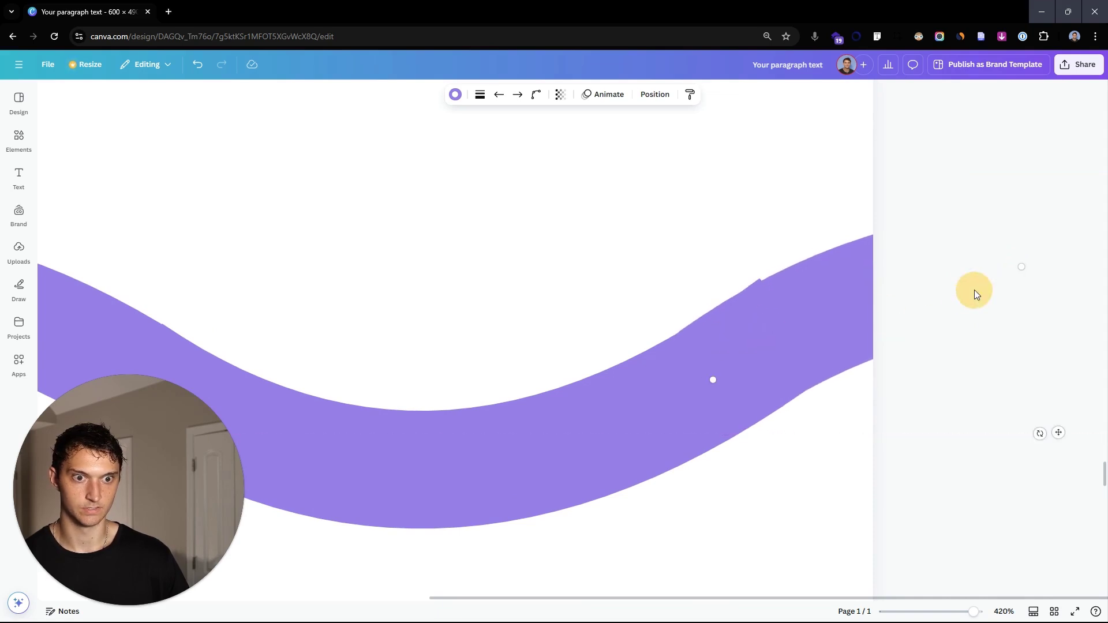
drag(1012, 268, 1022, 256)
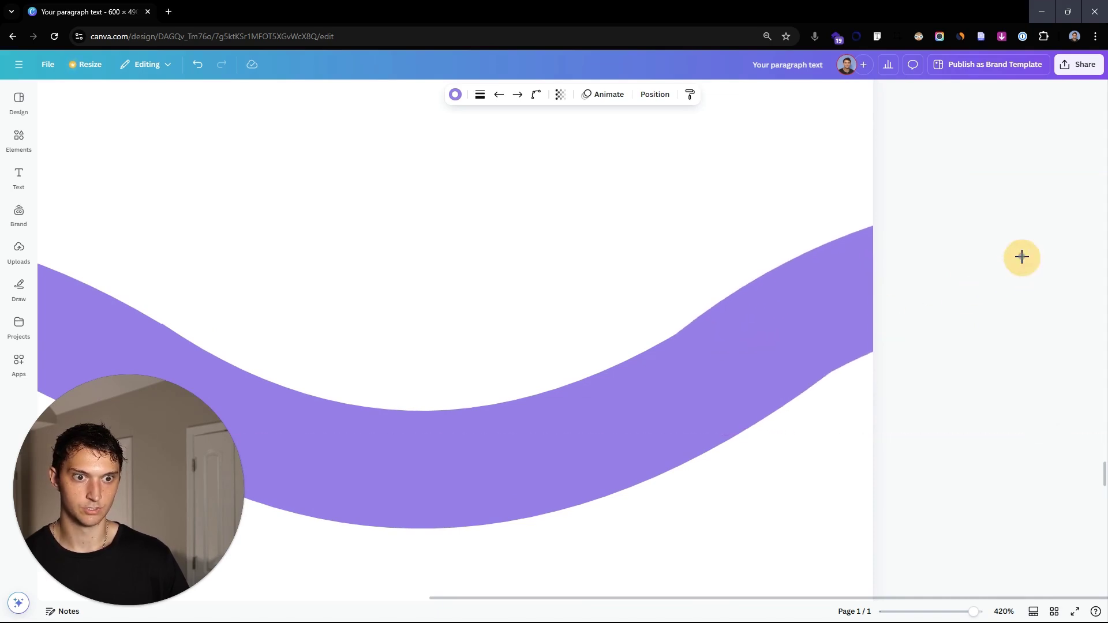
key(ctrl+minus)
scroll(774, 163, up, 3)
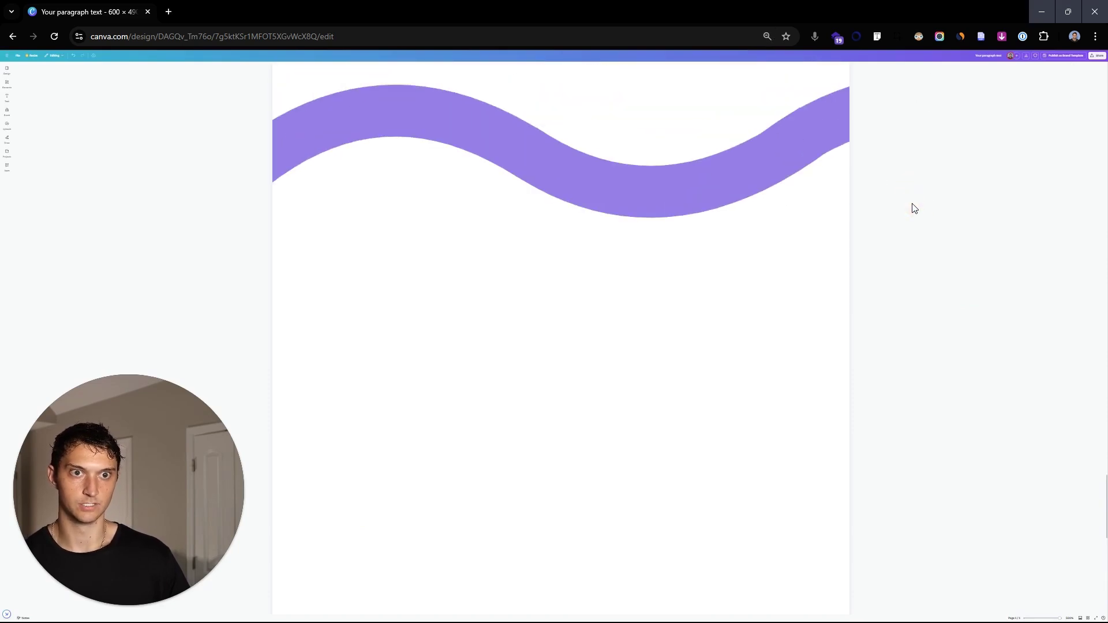
key(ctrl+0)
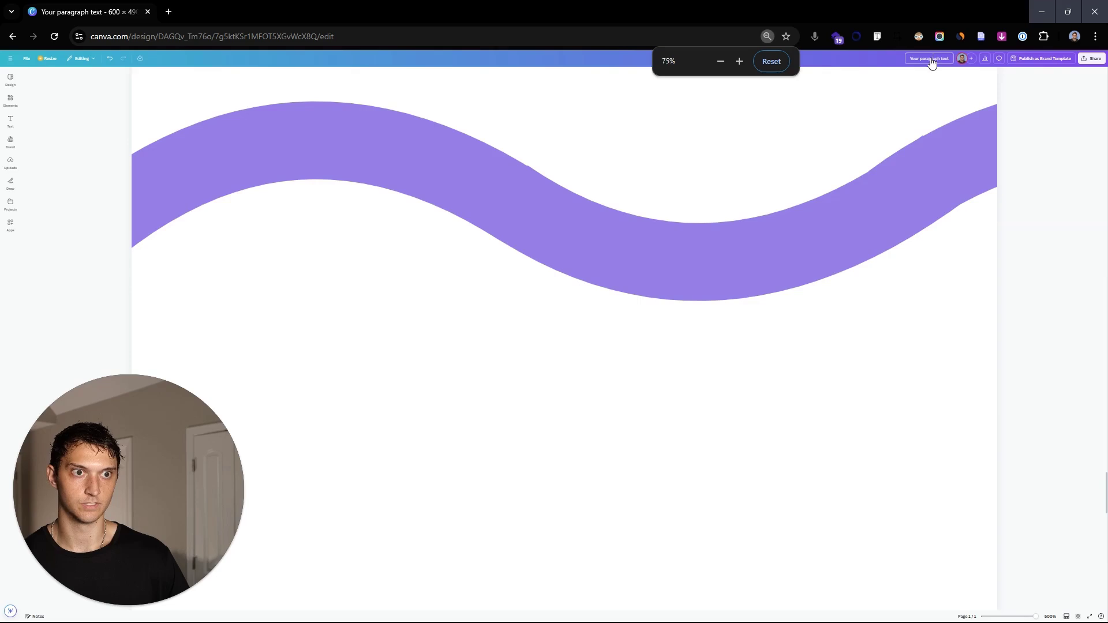
scroll(857, 223, down, 5)
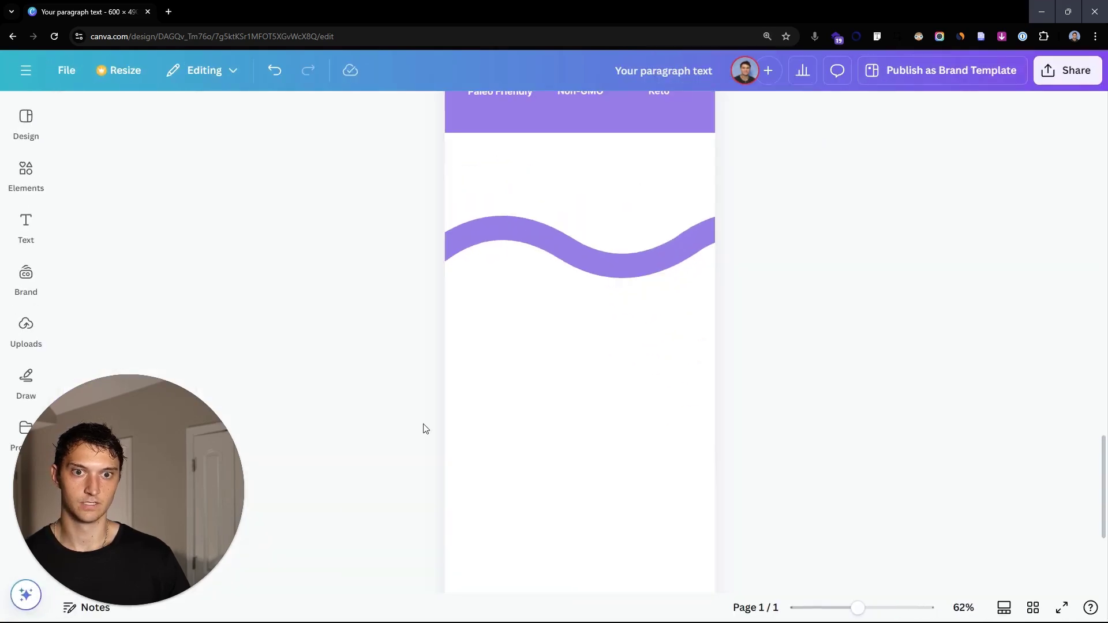
- Flatten the purple shape into a thin bar extending past the page's right edge
drag(383, 198, 775, 300)
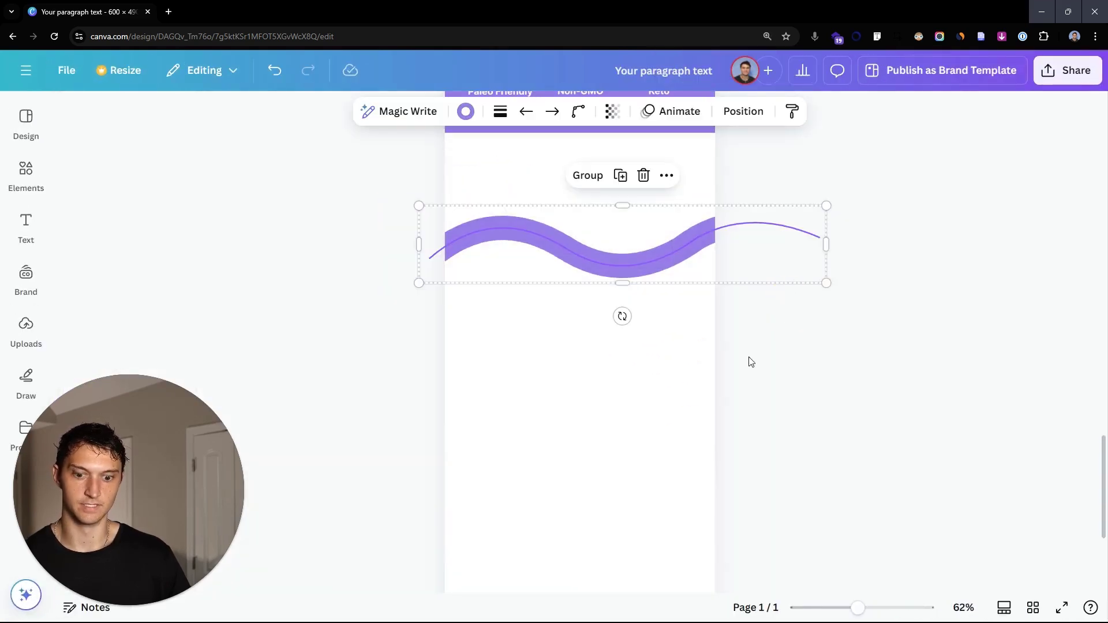
scroll(792, 350, up, 2)
click(811, 484)
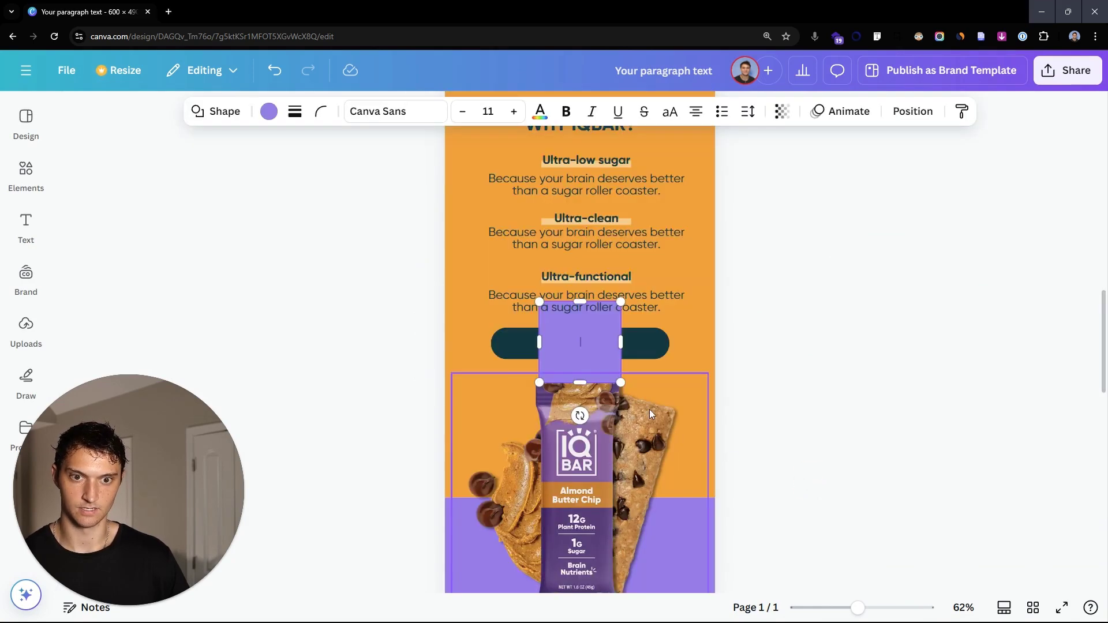
drag(602, 348, 490, 312)
scroll(653, 411, down, 7)
drag(470, 267, 745, 335)
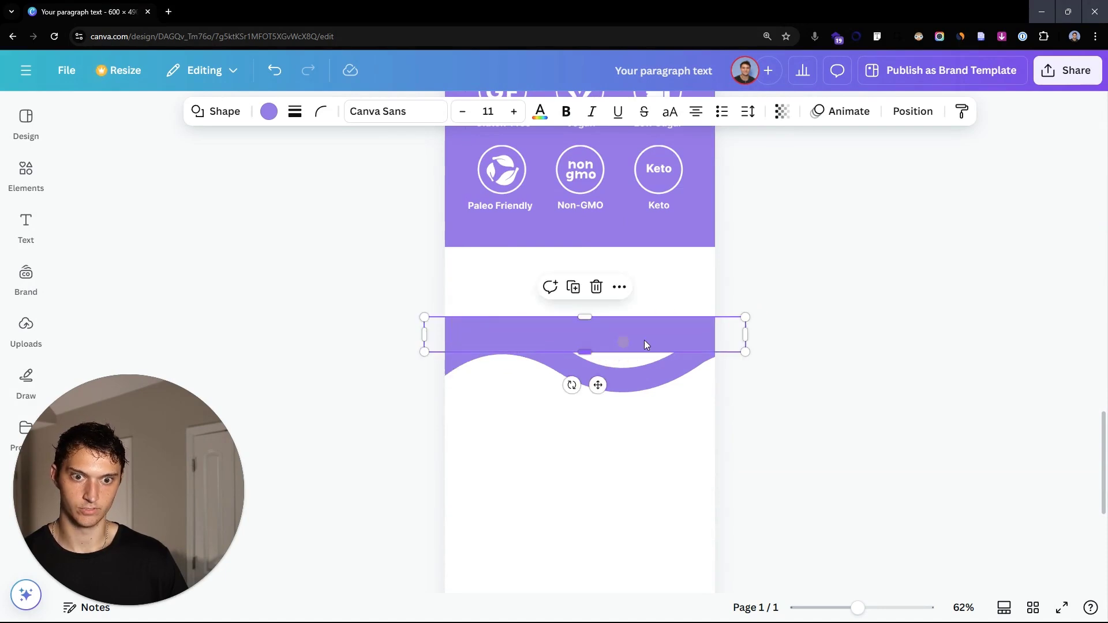
drag(643, 347, 682, 349)
- Select the wave, curved line and bar together and group them with Ctrl+G
click(821, 364)
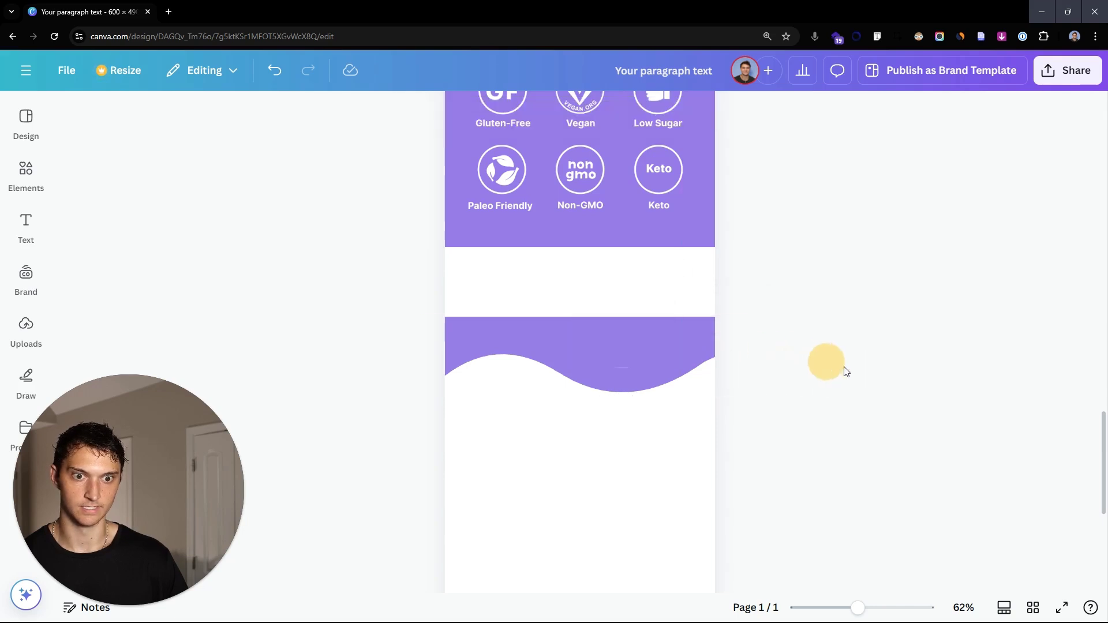
click(618, 371)
click(596, 396)
scroll(596, 396, down, 3)
drag(452, 346, 768, 428)
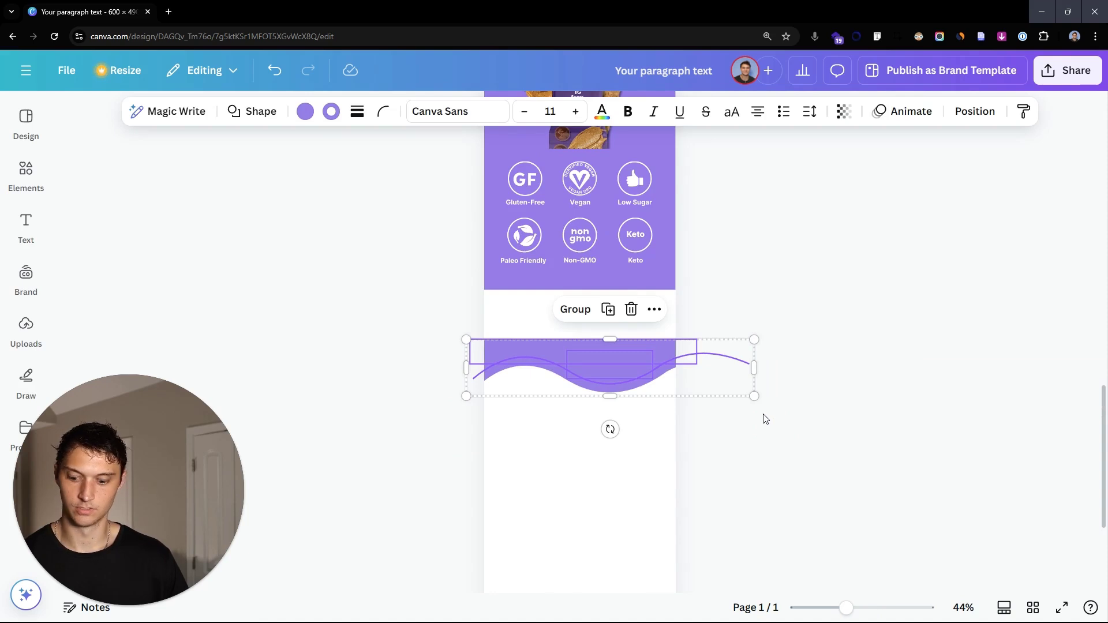
key(ctrl+g)
- Move the wave group up flush beneath the badges and widen its curved line leftward
drag(650, 375, 654, 326)
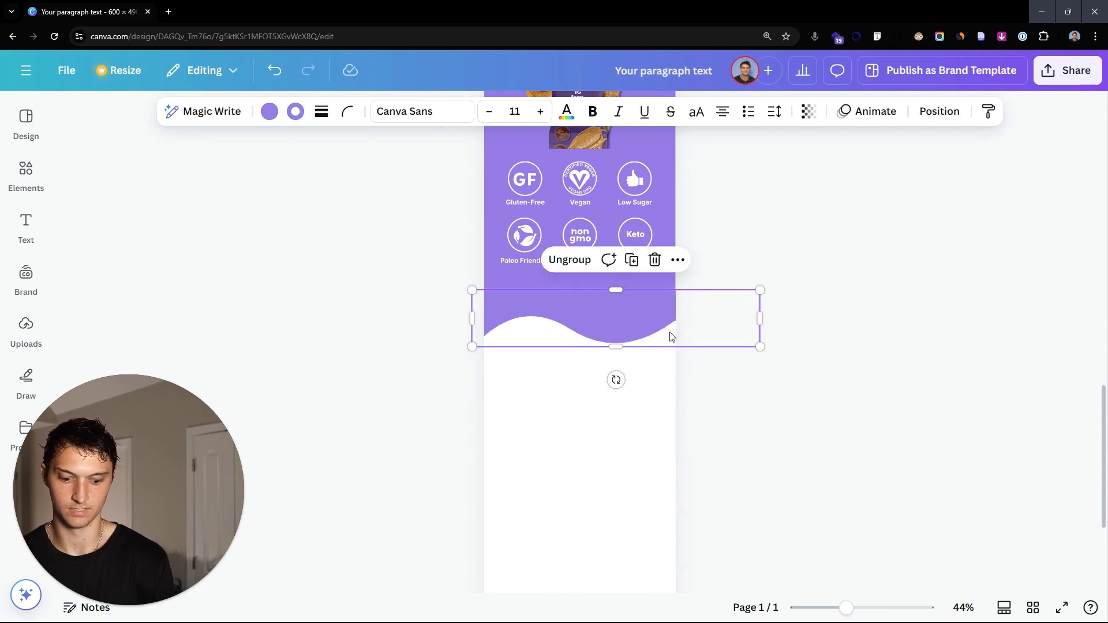
scroll(670, 336, up, 3)
drag(657, 311, 671, 270)
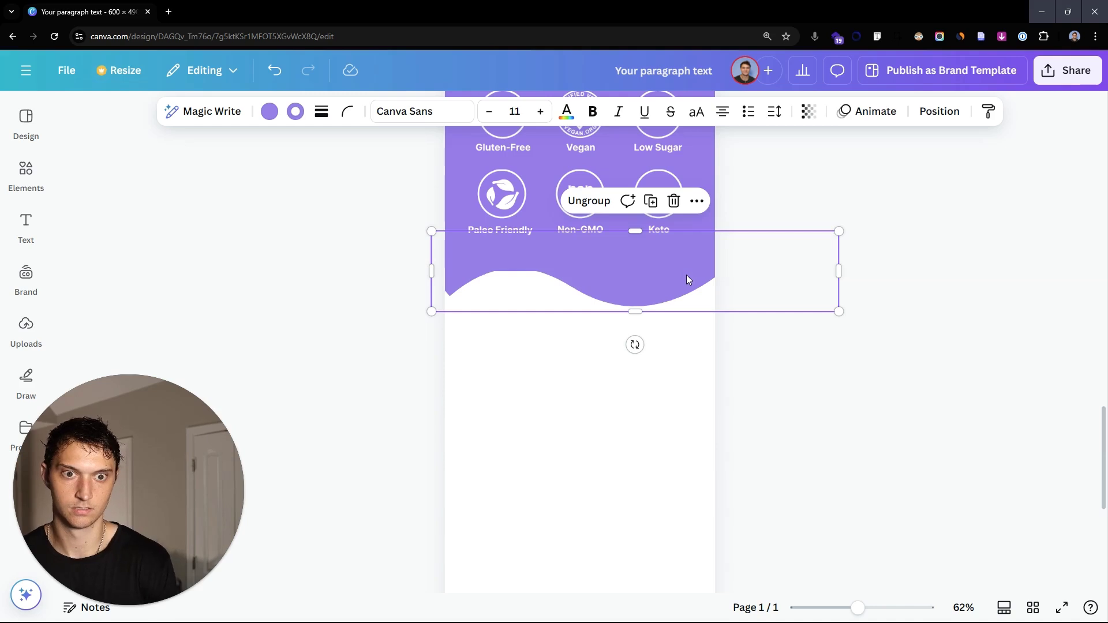
click(450, 292)
click(447, 282)
drag(438, 280, 420, 276)
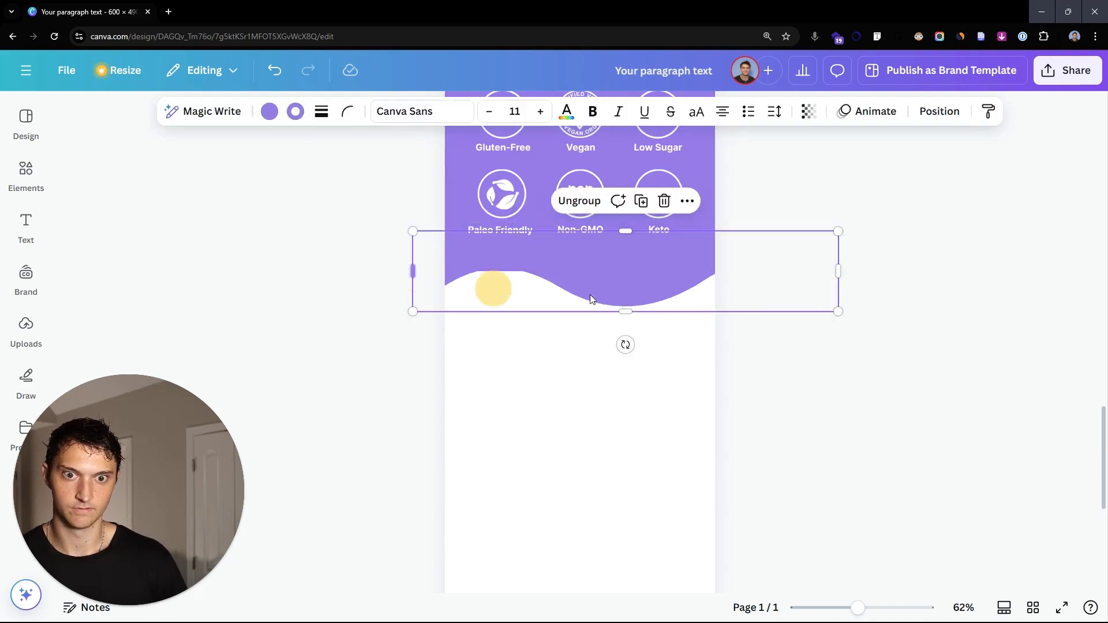
drag(539, 268, 618, 277)
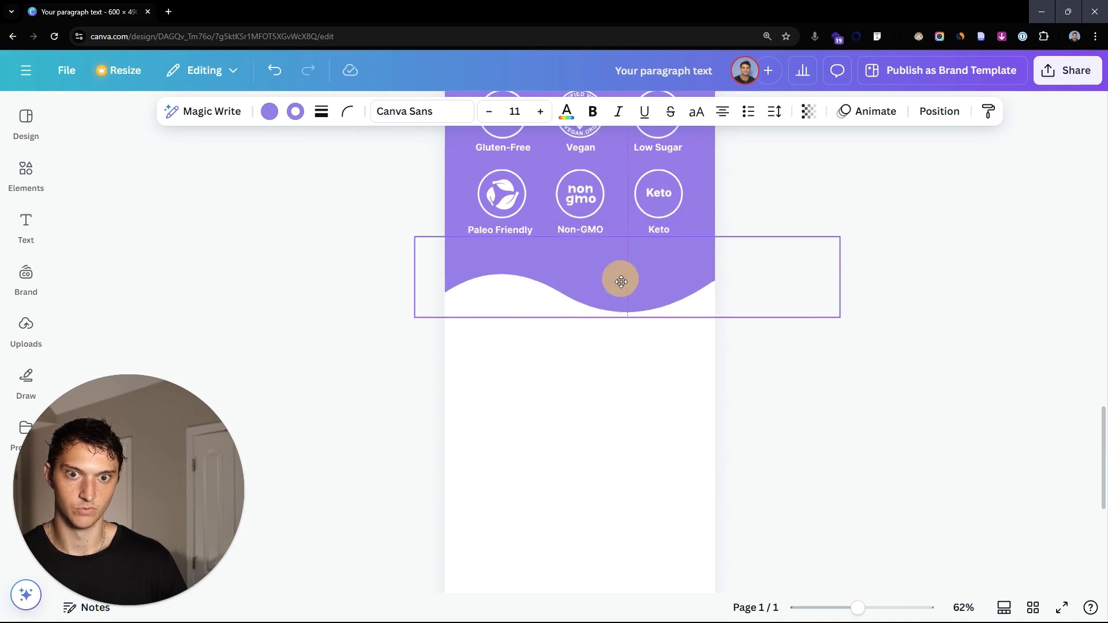
click(824, 353)
scroll(837, 369, down, 3)
scroll(850, 371, down, 3)
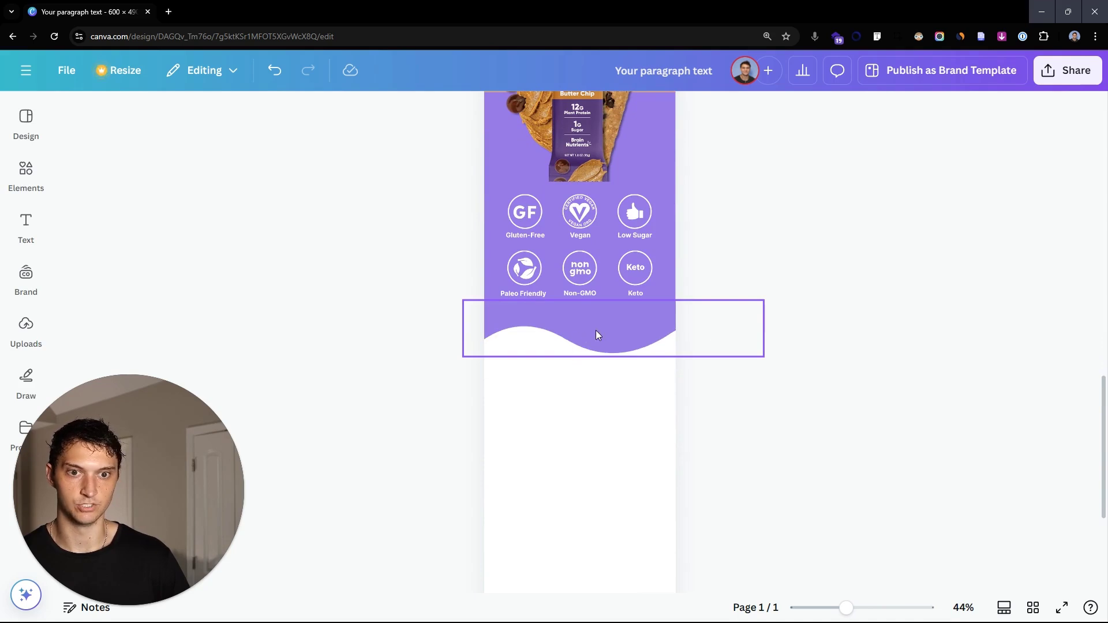
- Widen the wave group, move it below the icons, and trim the product image group's bottom
click(651, 329)
drag(764, 329, 837, 323)
drag(715, 331, 680, 359)
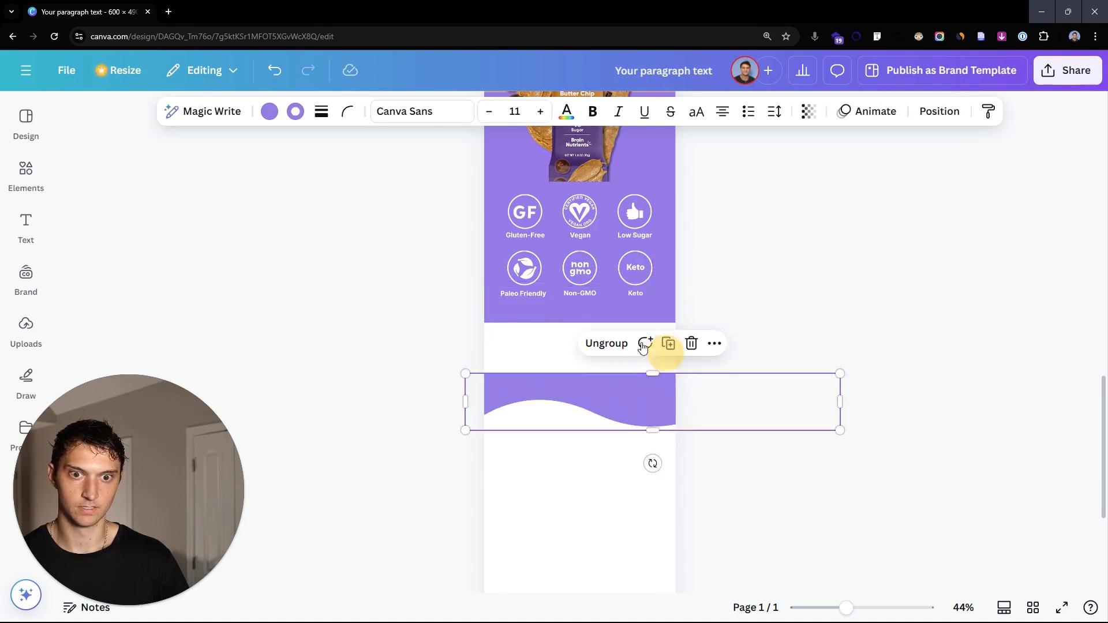
click(643, 321)
drag(593, 321, 591, 306)
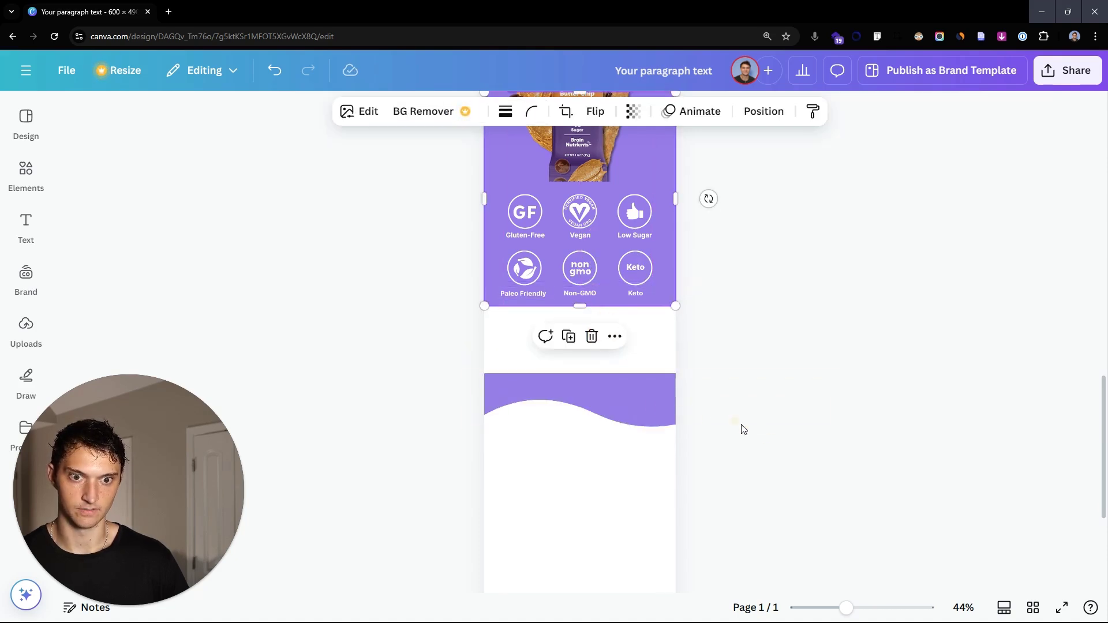
- Raise the wave to overlap the icons' bottom edge and fine-tune its width
click(637, 405)
drag(643, 386, 643, 315)
click(720, 389)
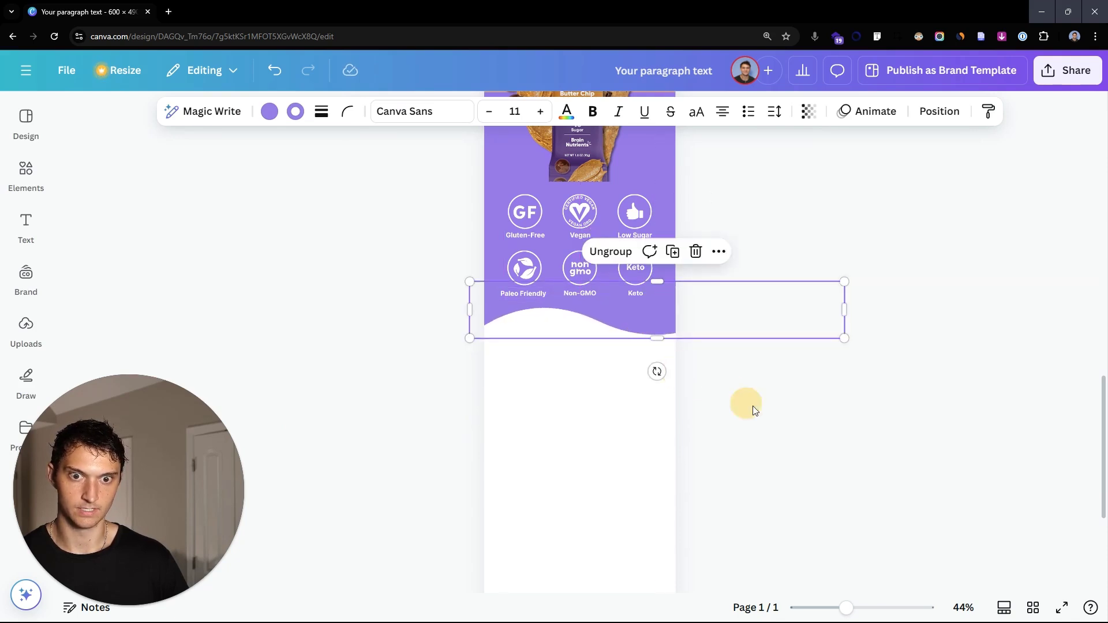
scroll(769, 396, up, 2)
click(657, 445)
drag(843, 430, 811, 421)
drag(673, 432, 663, 435)
mouse_move(801, 430)
mouse_down()
mouse_move(947, 423)
mouse_move(795, 427)
mouse_up()
click(775, 513)
scroll(762, 479, down, 2)
- Rotate a second wave group 180°, centre it on the page and narrow it
click(651, 320)
drag(651, 320, 661, 465)
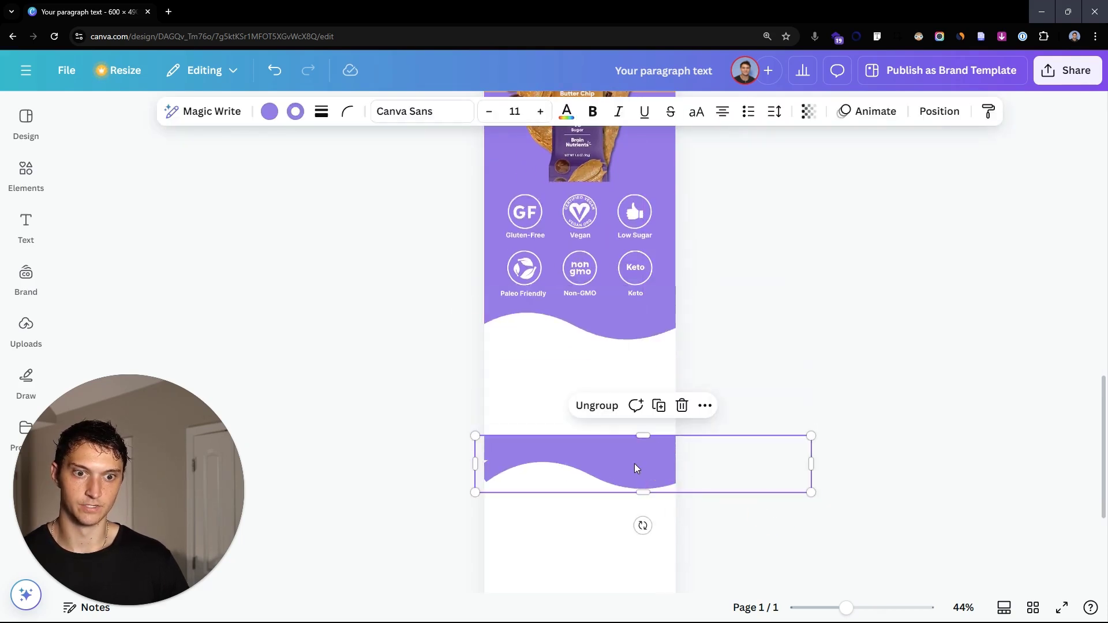
drag(643, 526, 645, 385)
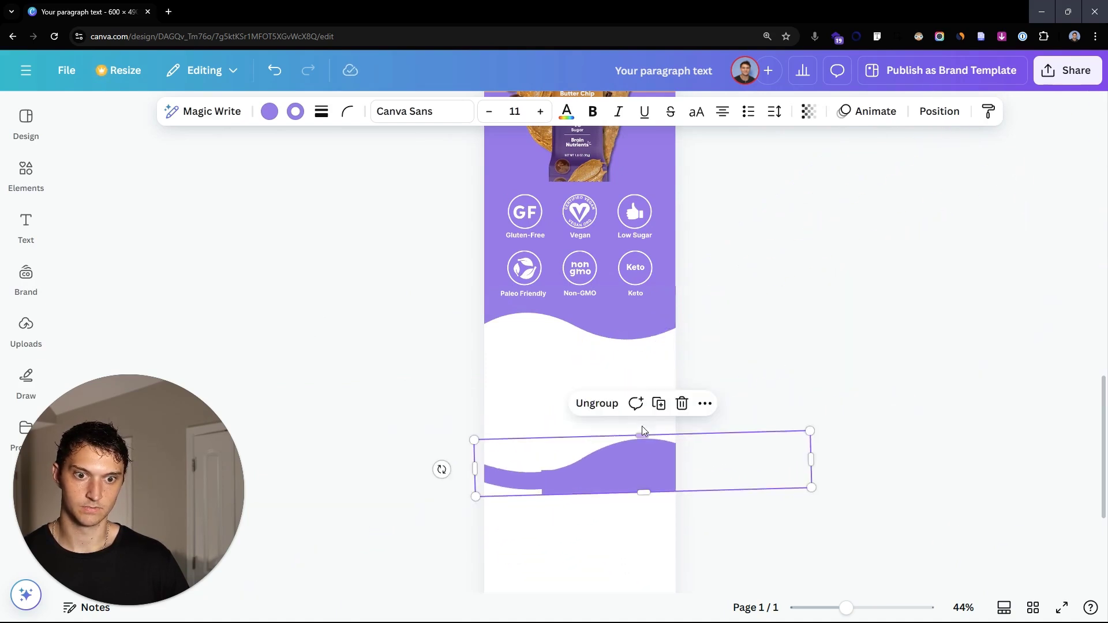
drag(607, 462, 513, 473)
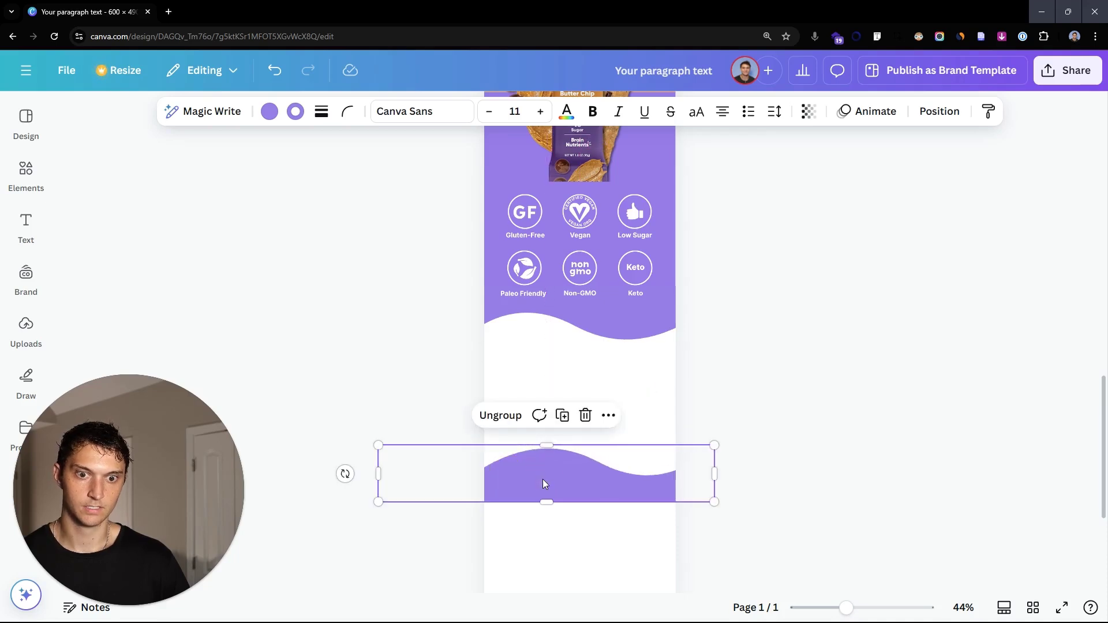
drag(718, 473, 633, 524)
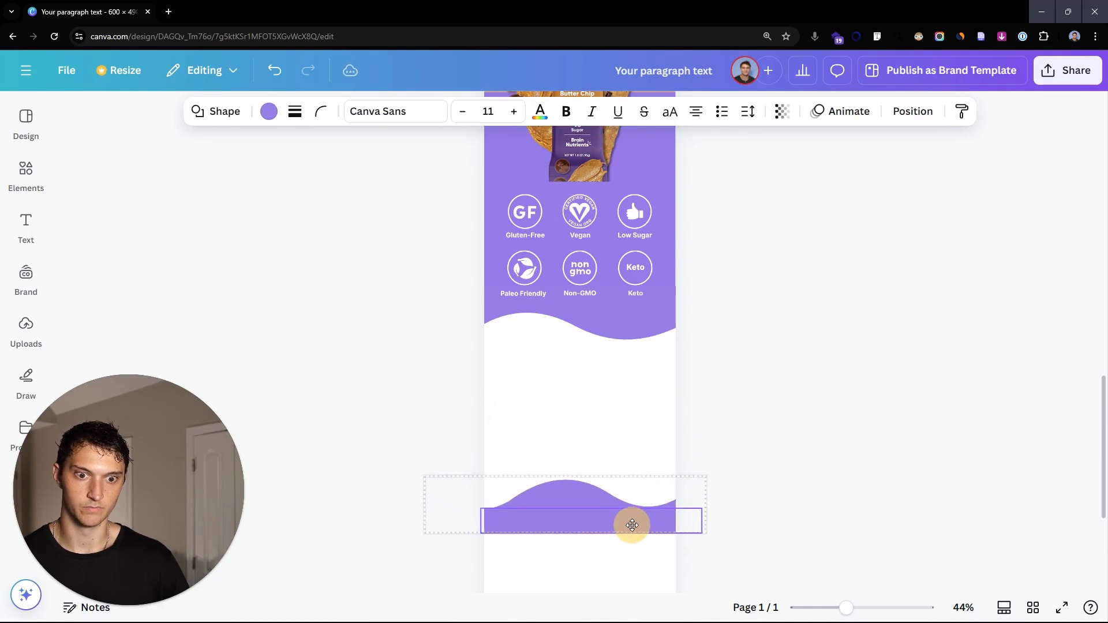
right_click(547, 511)
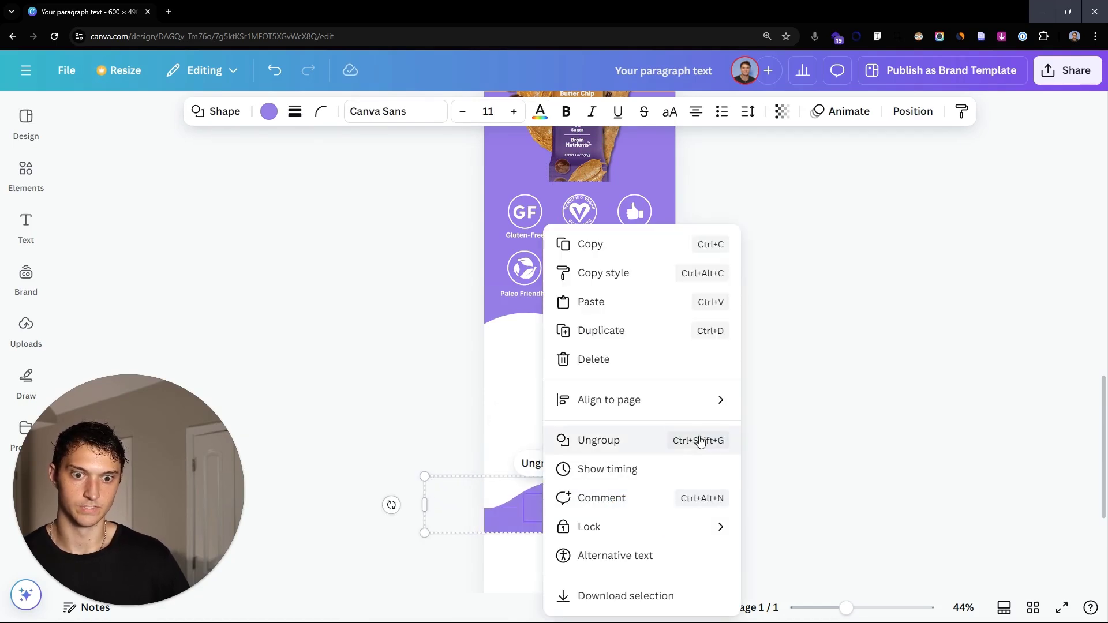
click(866, 415)
drag(440, 506, 474, 506)
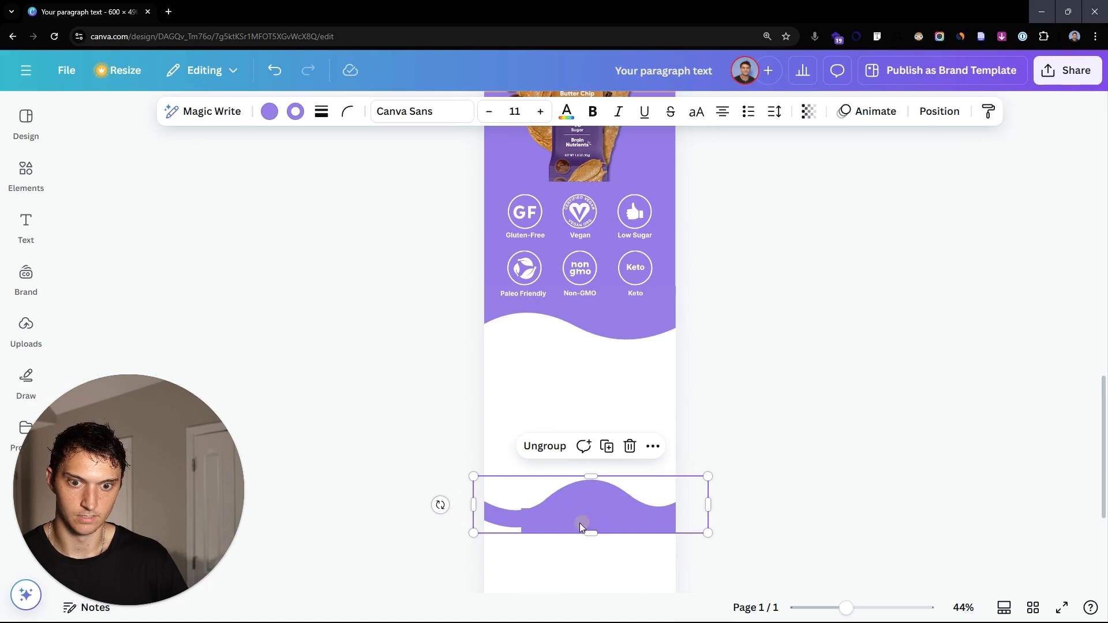
click(442, 540)
- Reposition the purple bar inside the flipped wave group and widen the group leftward
scroll(482, 555, up, 3)
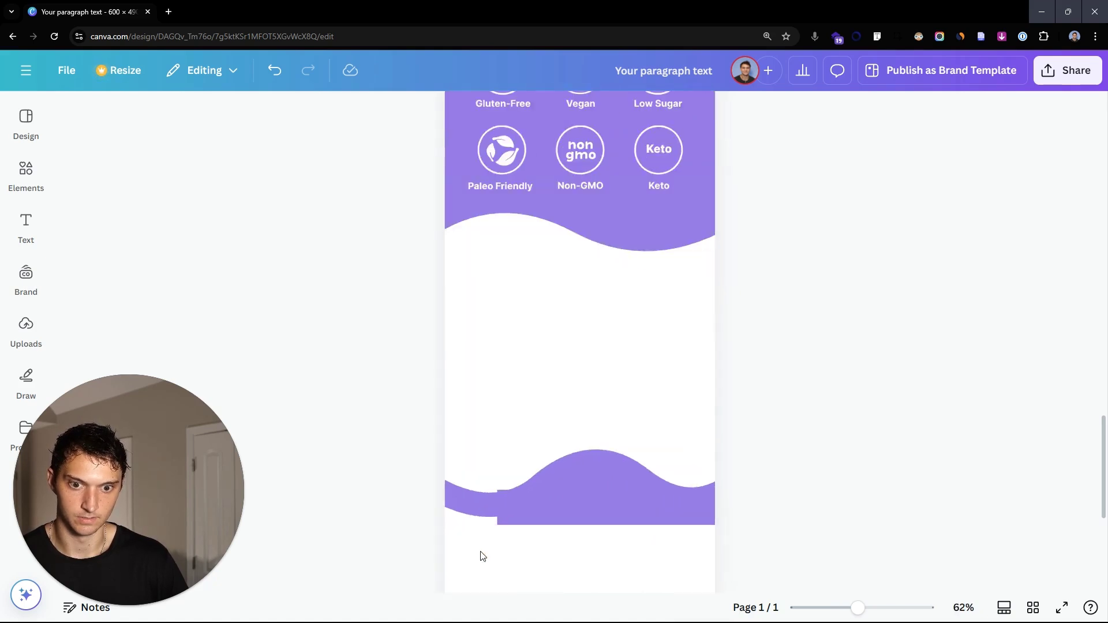
click(507, 506)
drag(507, 501, 560, 471)
drag(401, 473, 318, 455)
click(812, 329)
scroll(812, 329, down, 3)
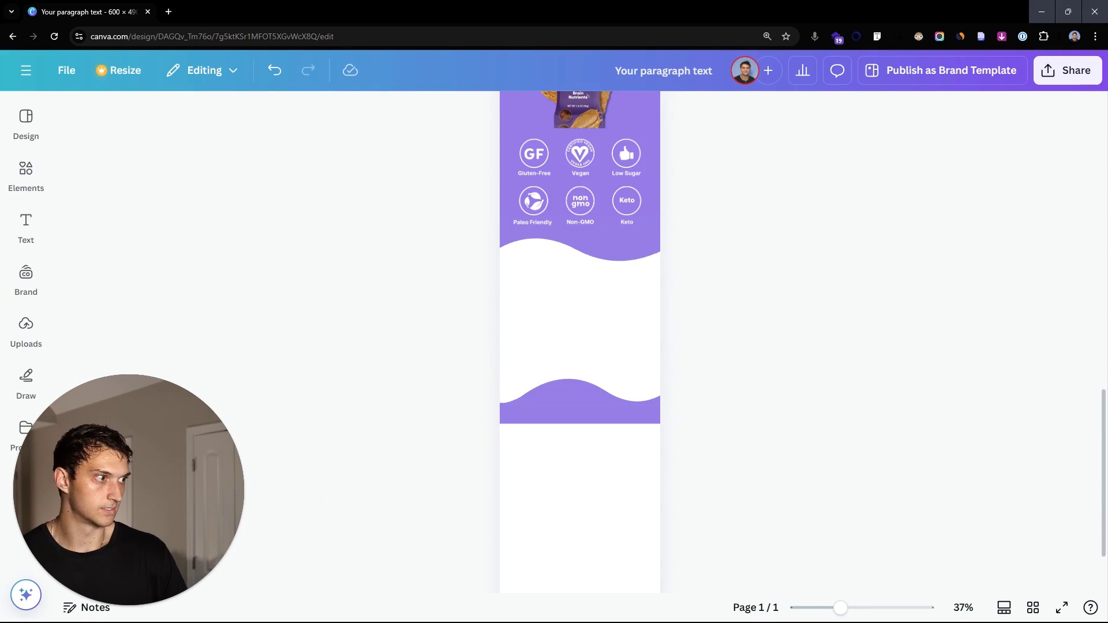
- Paste the blue product photo below the icons, send it behind the wave, and lower the bottom wave
click(630, 537)
key(ctrl+v)
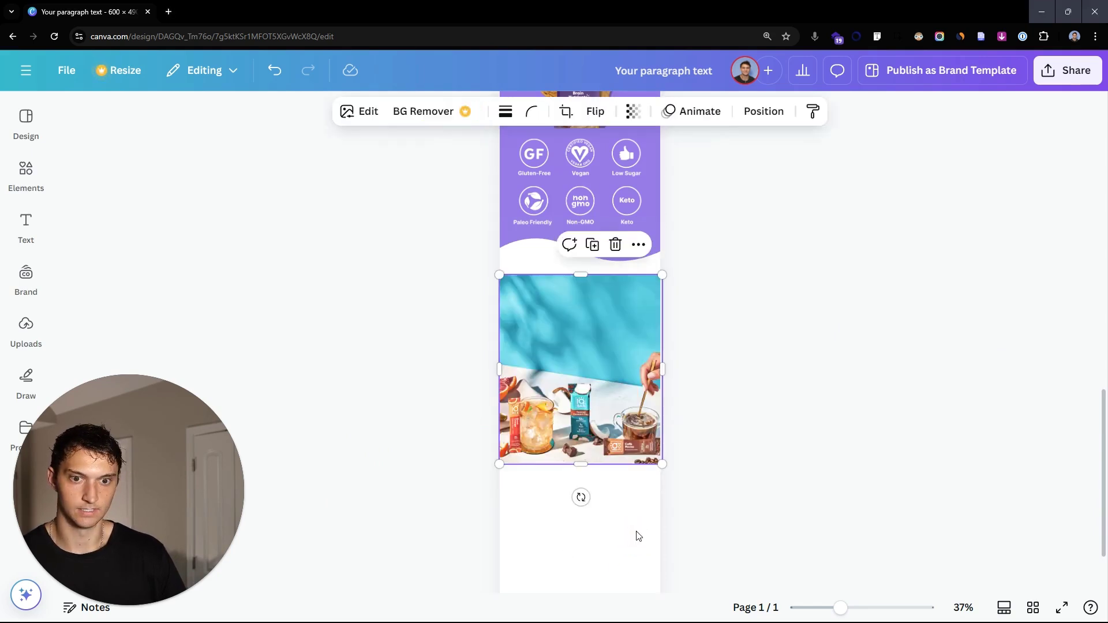
drag(610, 401, 618, 355)
key(ctrl+[)
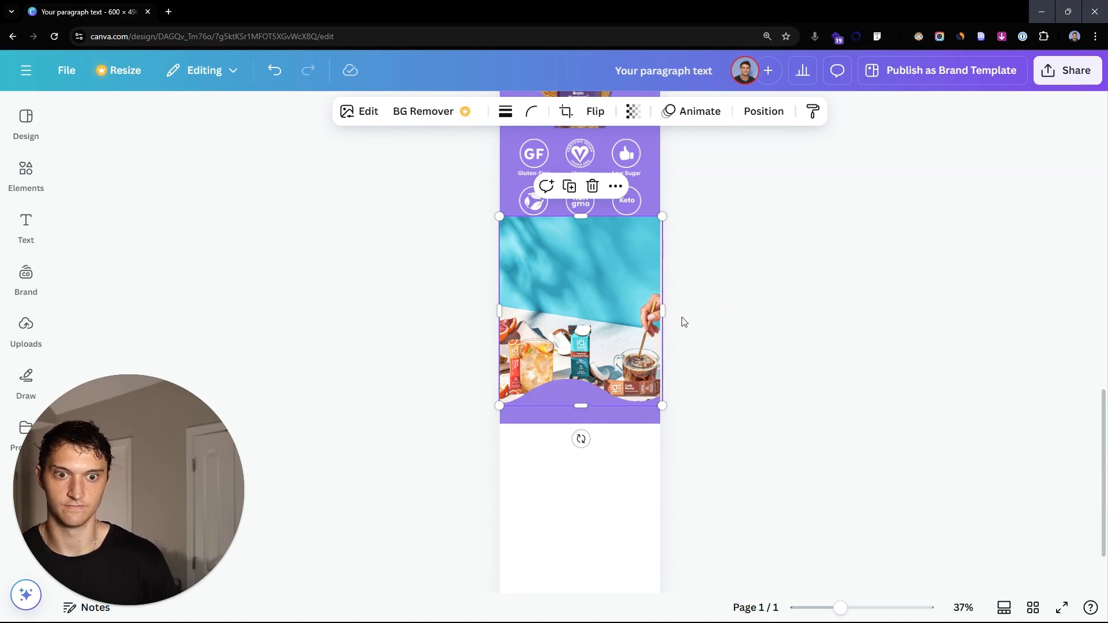
drag(633, 319, 634, 345)
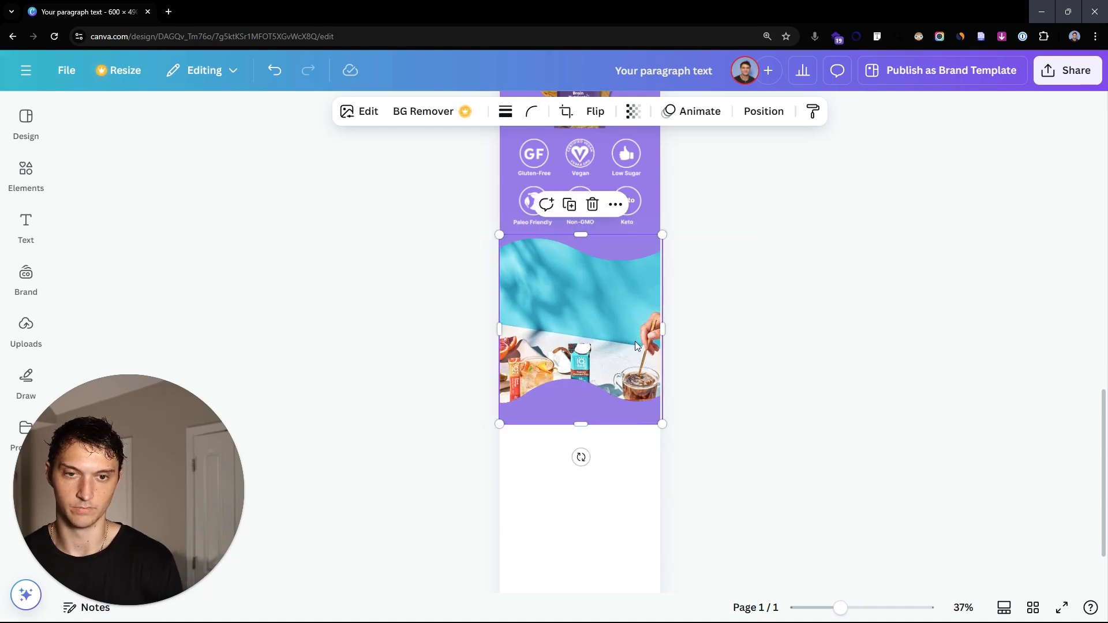
click(749, 437)
drag(577, 405, 567, 452)
scroll(587, 408, down, 1)
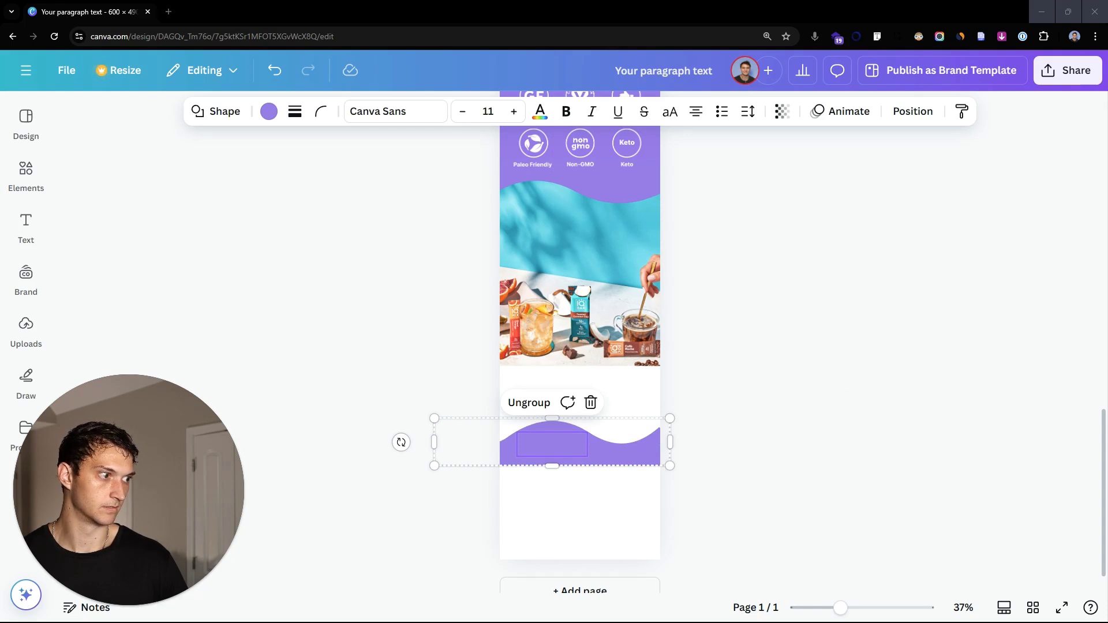
- Move the top purple wave down over the photo's top edge, then select the bottom wave
click(594, 221)
drag(594, 221, 601, 277)
click(687, 272)
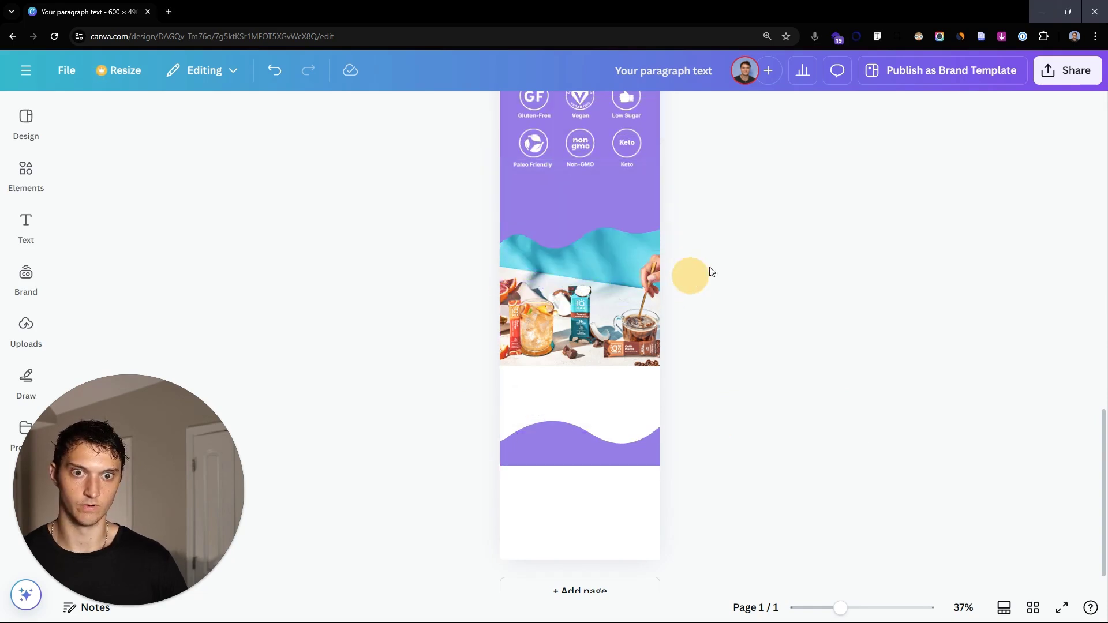
click(602, 445)
double_click(630, 464)
drag(463, 498, 596, 216)
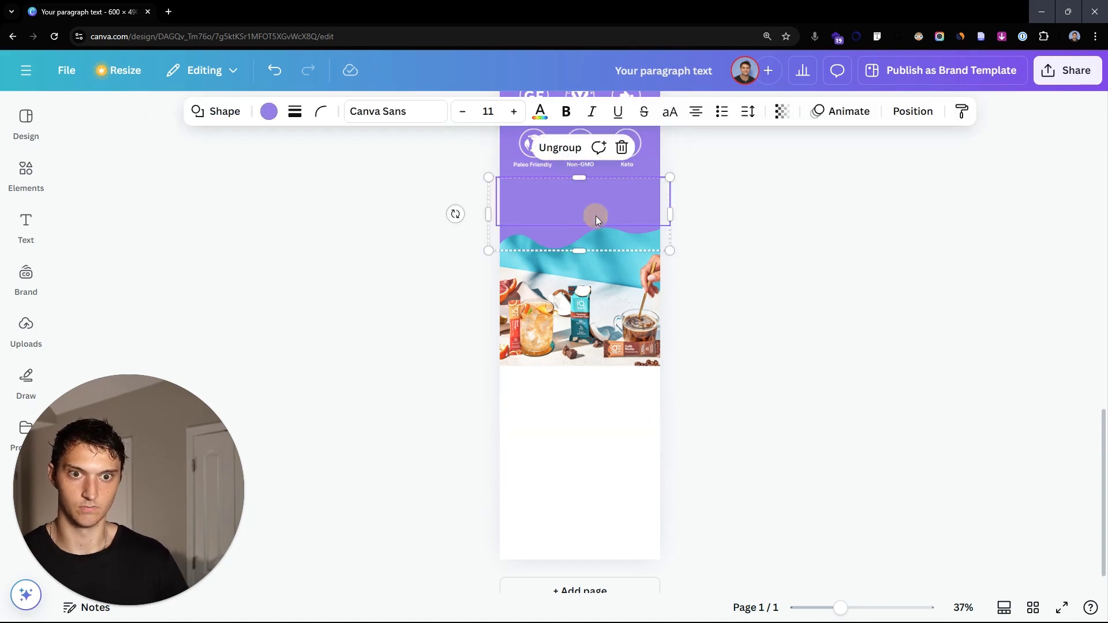
- Send the bottom wave group back a layer and drag it to the photo's bottom edge, slightly tilted
click(620, 338)
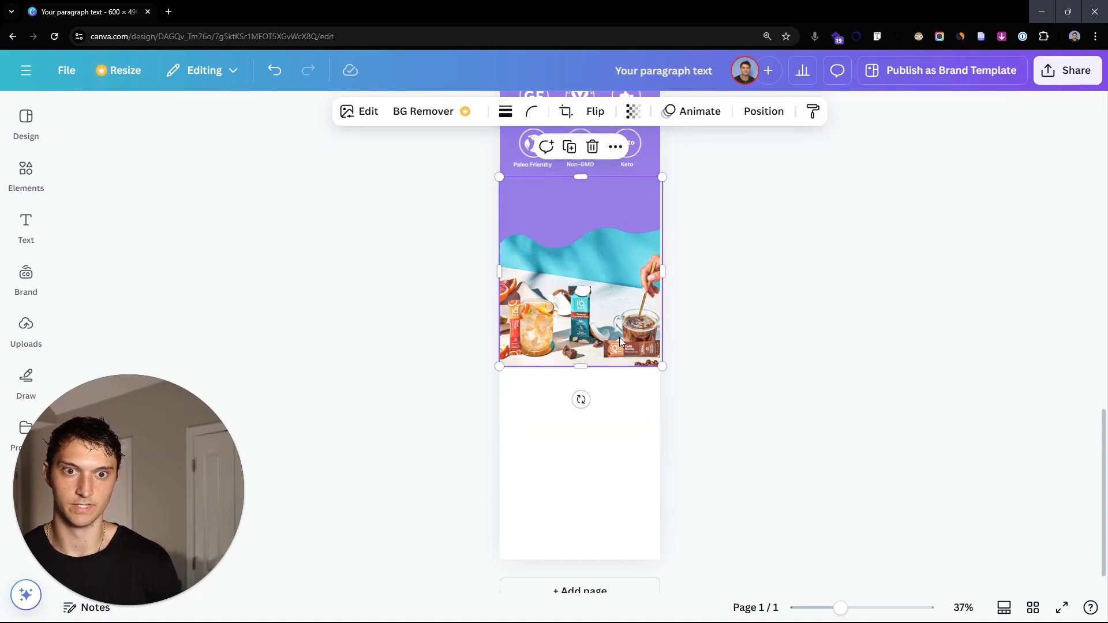
click(628, 220)
key(ctrl+[)
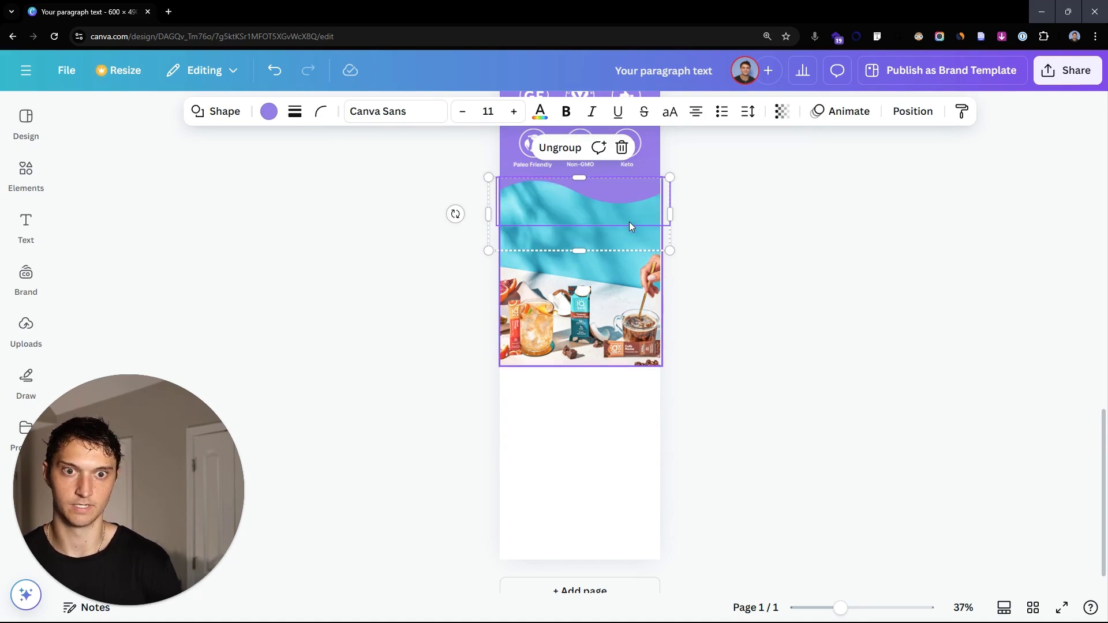
drag(629, 225, 632, 402)
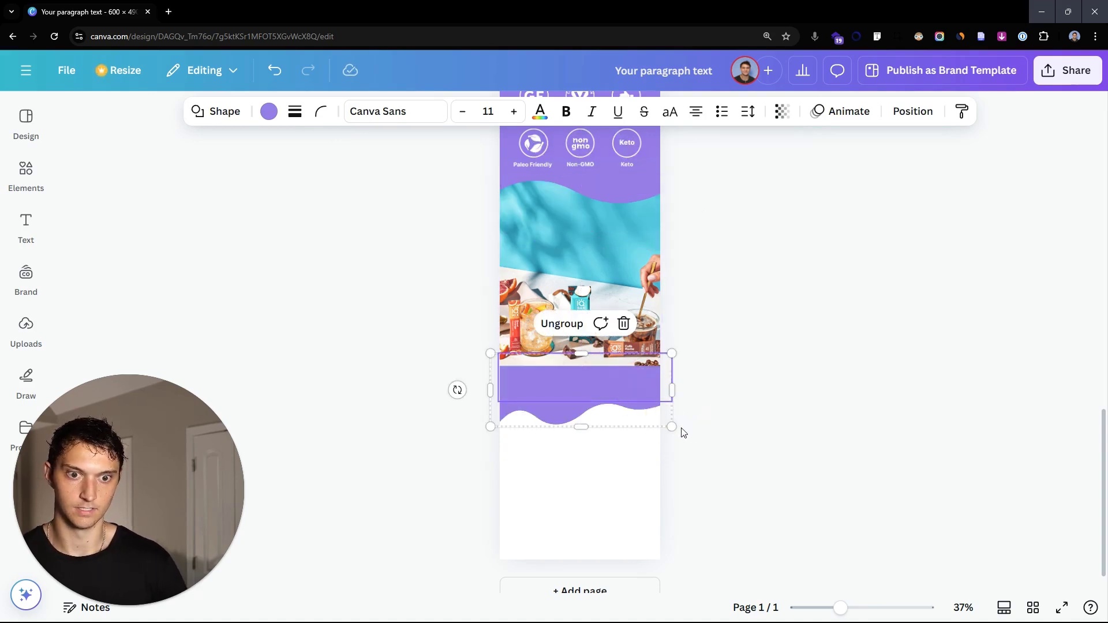
drag(457, 390, 628, 391)
- Nudge the bottom wave group into its final place under the photo
click(602, 296)
click(739, 401)
drag(538, 396, 579, 386)
key(Escape)
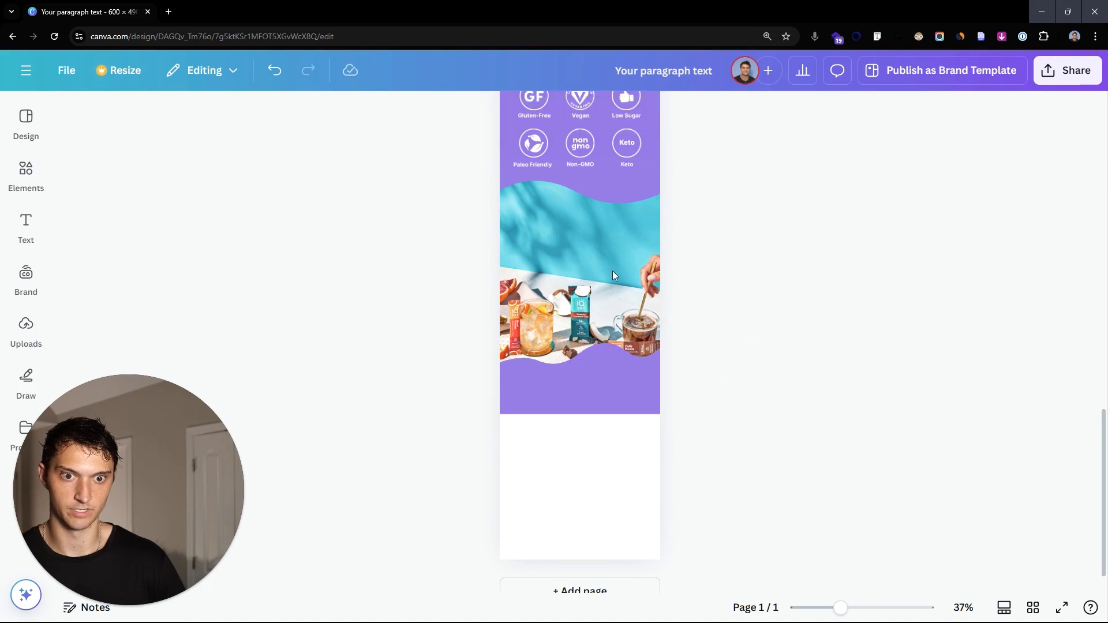
scroll(755, 254, down, 1)
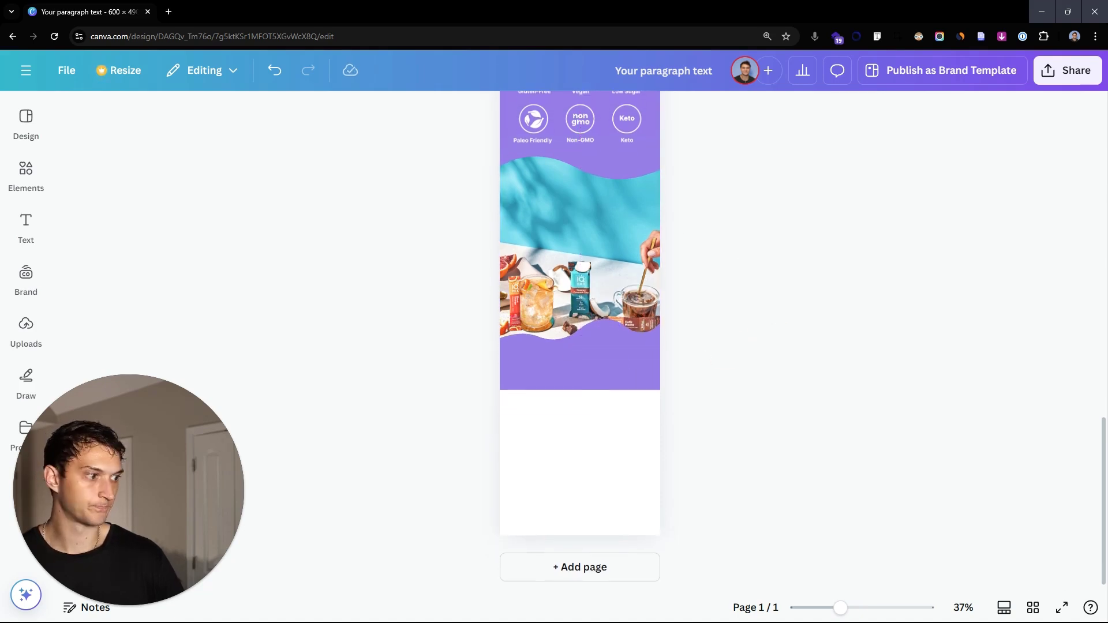
click(595, 360)
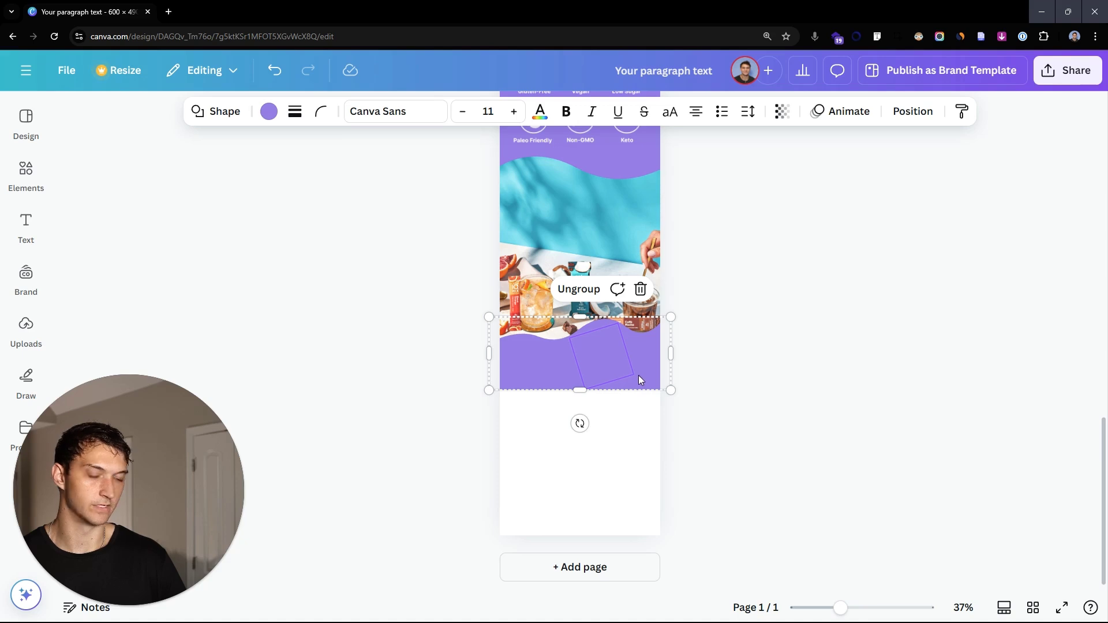
- Try an orange fill on the bottom wave group, then undo and redo the stray edits
click(768, 440)
click(624, 381)
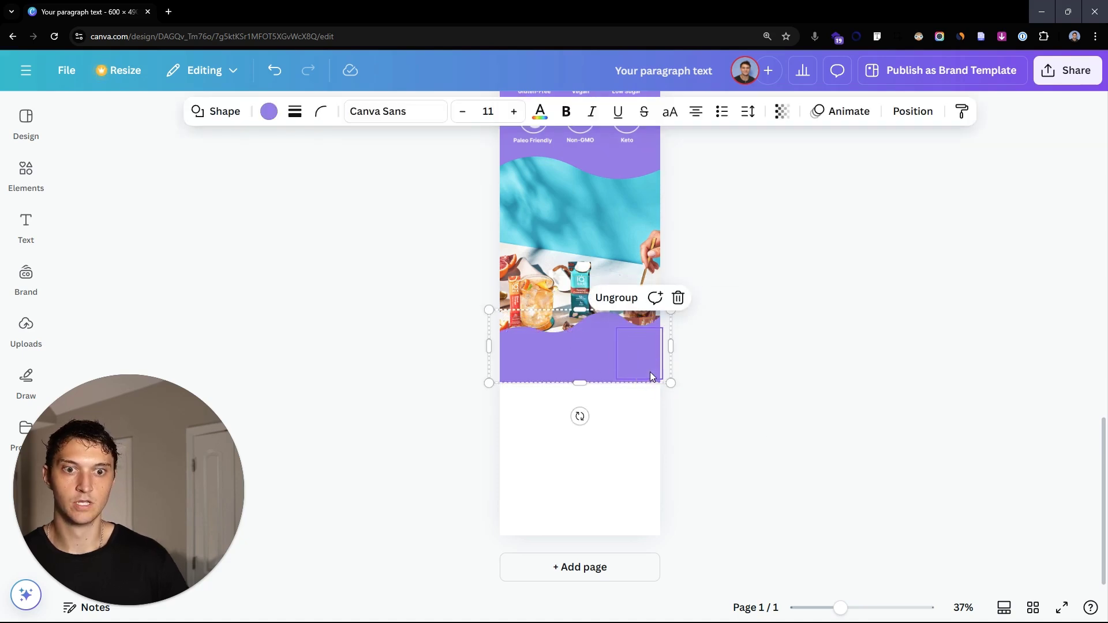
click(274, 111)
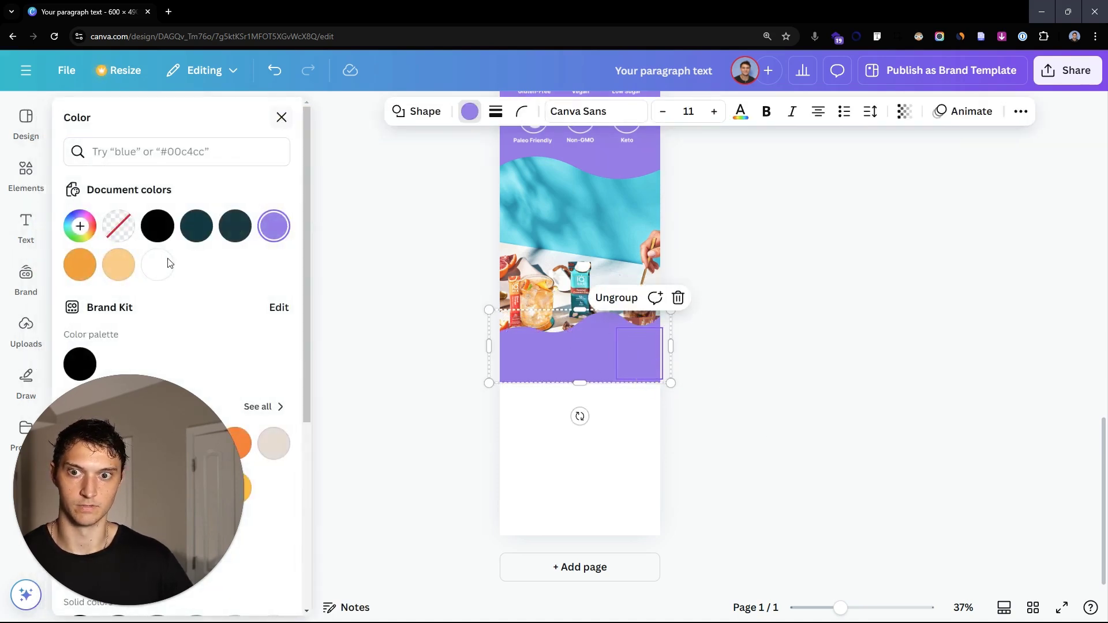
click(80, 265)
key(Escape)
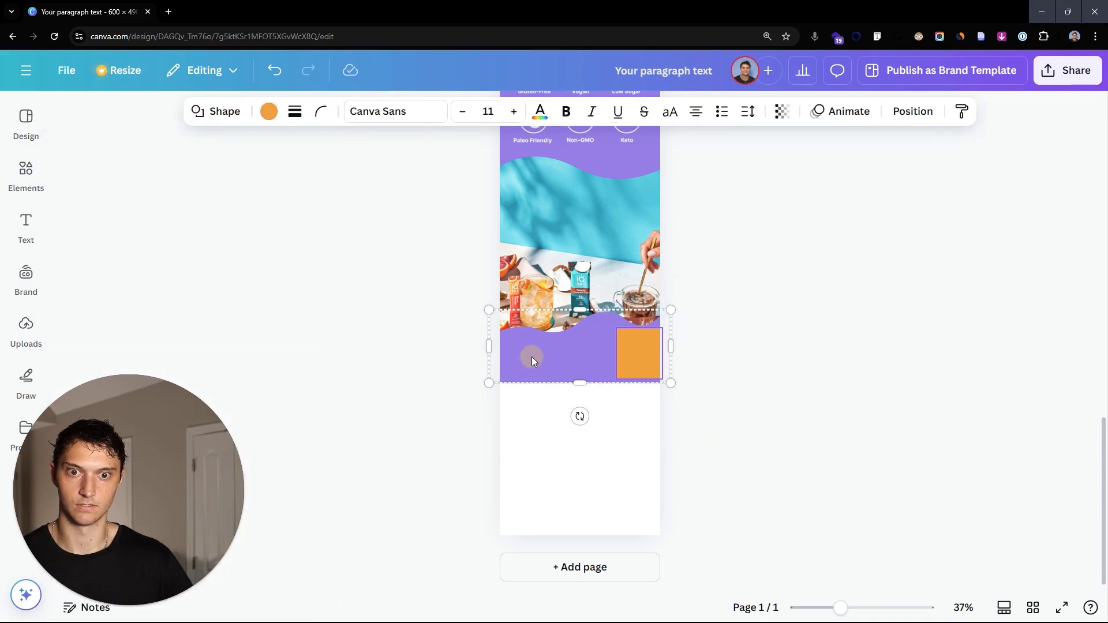
click(321, 111)
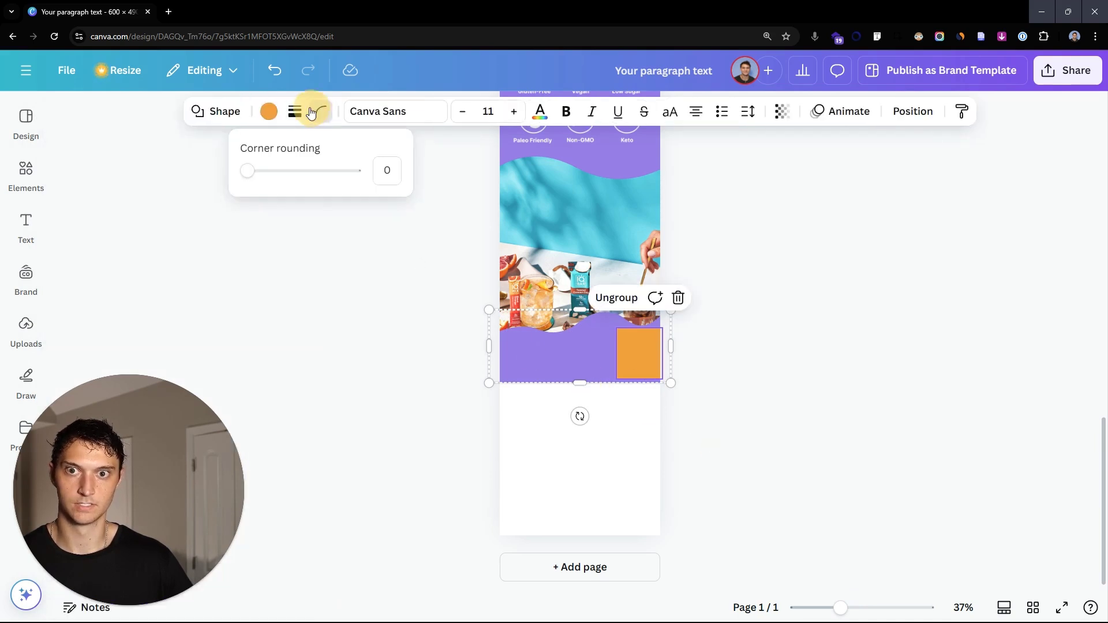
click(268, 111)
key(ctrl+z)
click(559, 433)
key(ctrl+z)
click(606, 363)
key(ctrl+y)
key(ctrl+y)
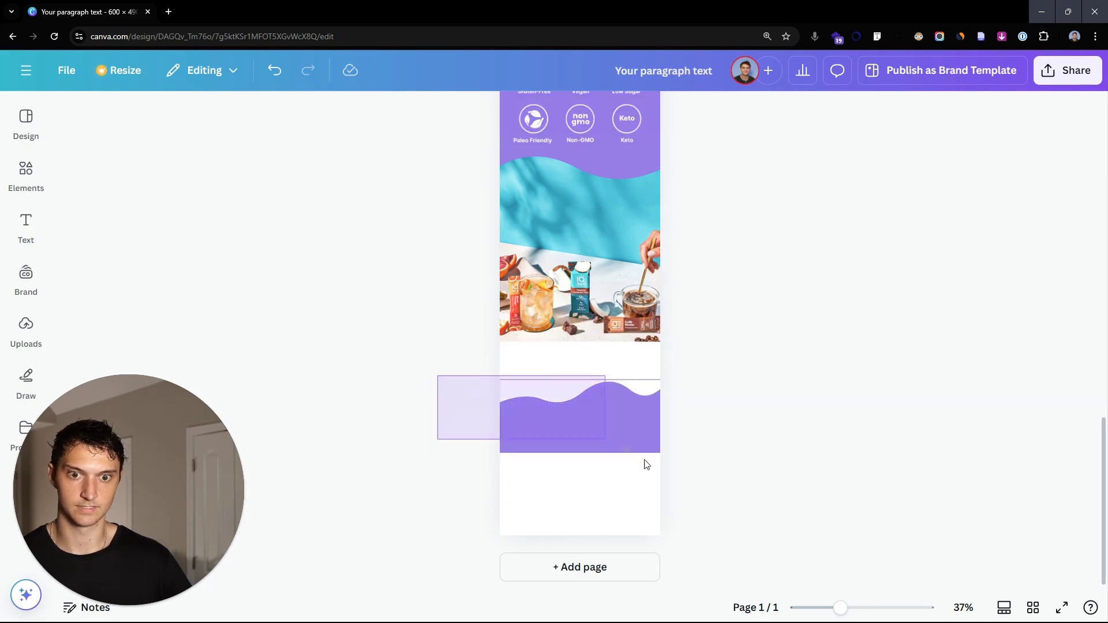
- Give the wave an orange #f19f32 border and fill, and move it up onto the photo's bottom edge
click(295, 112)
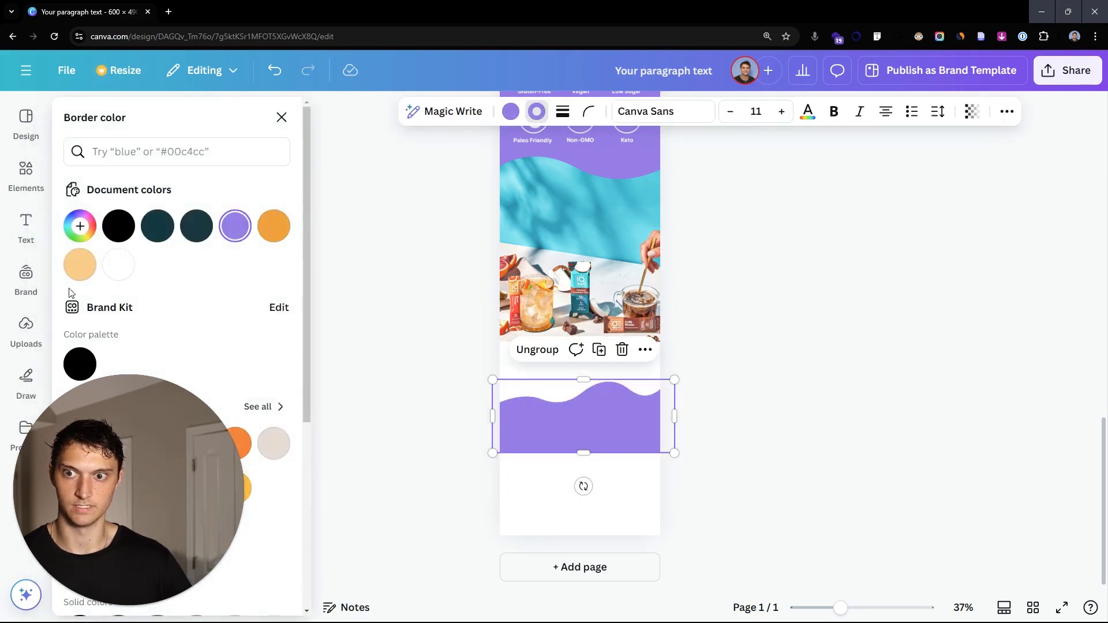
click(274, 226)
click(511, 111)
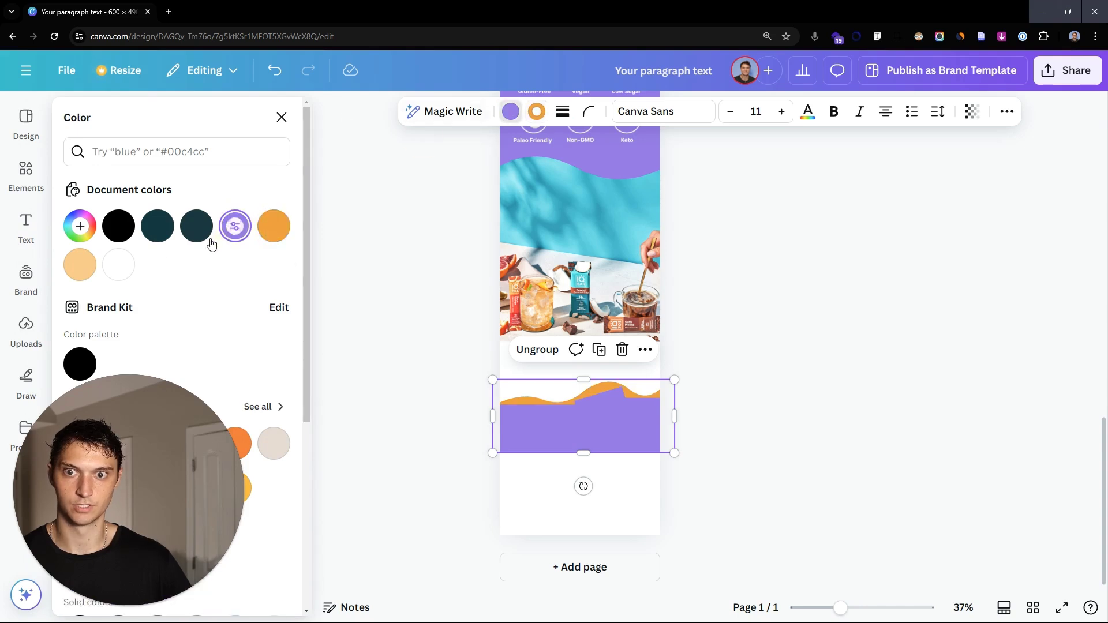
click(273, 226)
click(403, 368)
drag(624, 426, 628, 378)
click(633, 421)
- Select the purple rectangle below the wave to reuse as the footer block
scroll(633, 420, up, 6)
click(647, 351)
scroll(635, 364, down, 3)
scroll(680, 324, down, 3)
scroll(617, 275, up, 4)
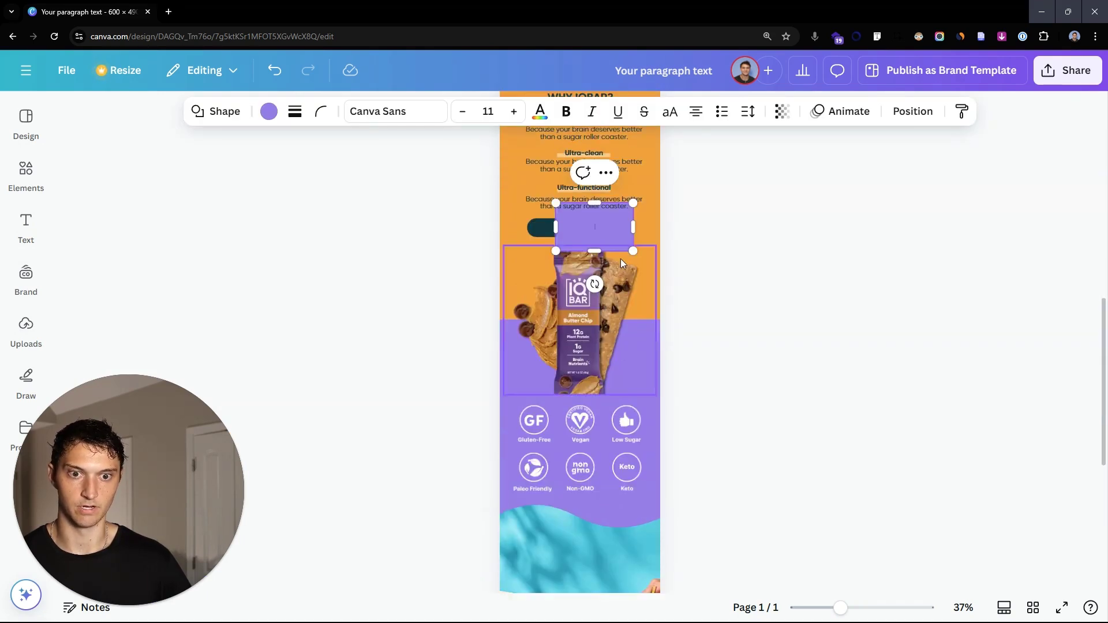
- Stretch the bottom block into a footer below the wave and fill it orange
scroll(643, 269, down, 5)
drag(623, 241, 664, 545)
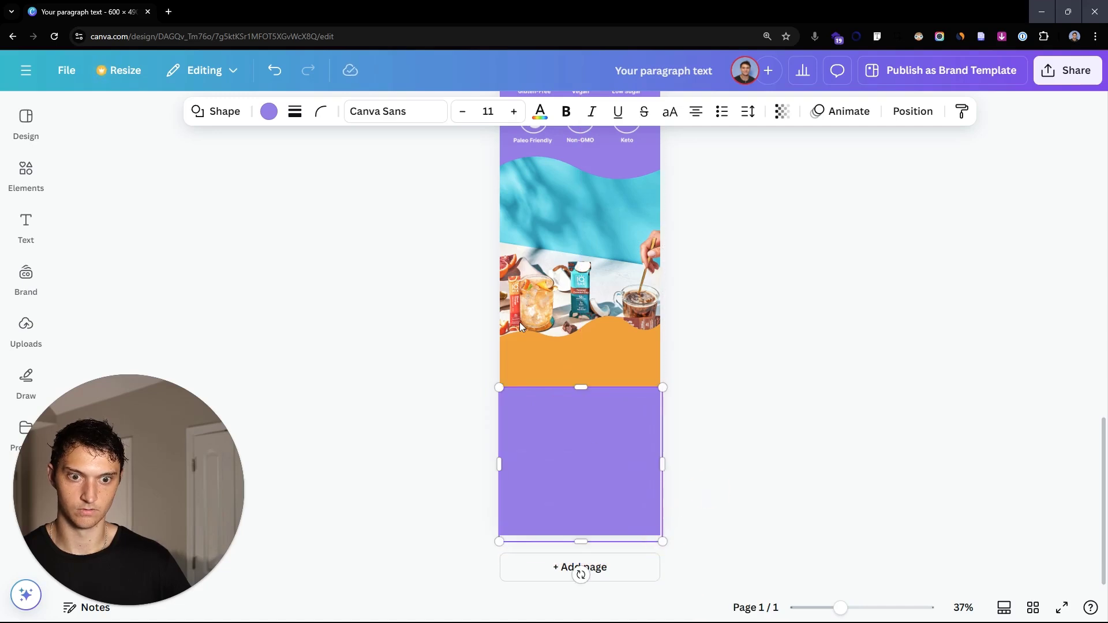
click(280, 115)
click(79, 263)
click(855, 393)
click(621, 394)
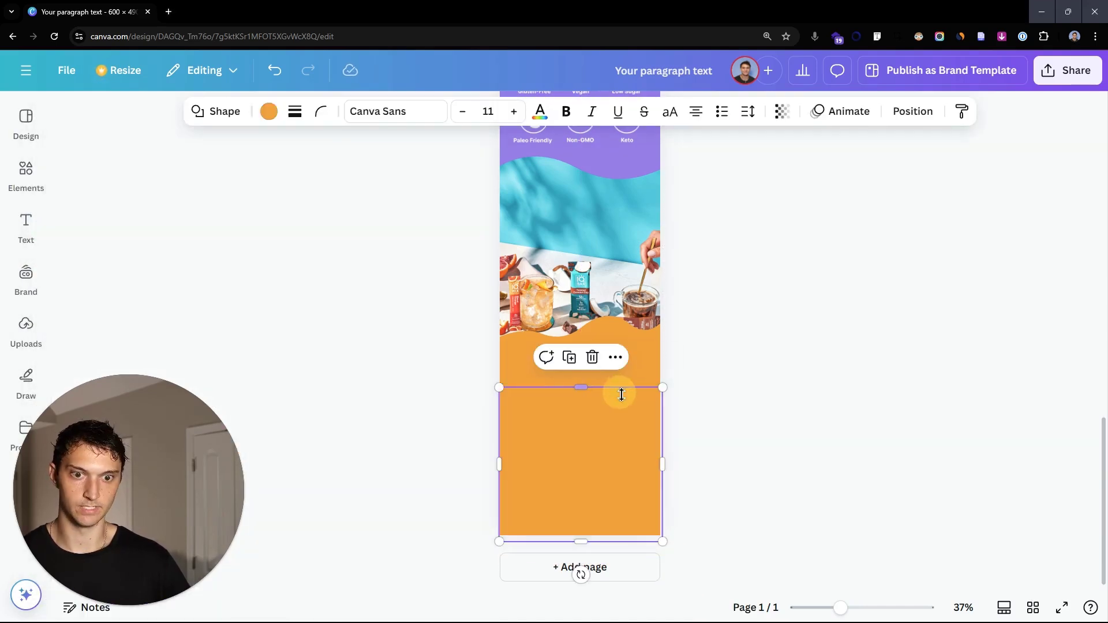
- Paste the IQBAR logo below the photo and the brand description paragraph under it
key(ctrl+v)
drag(587, 404, 589, 378)
key(ctrl+v)
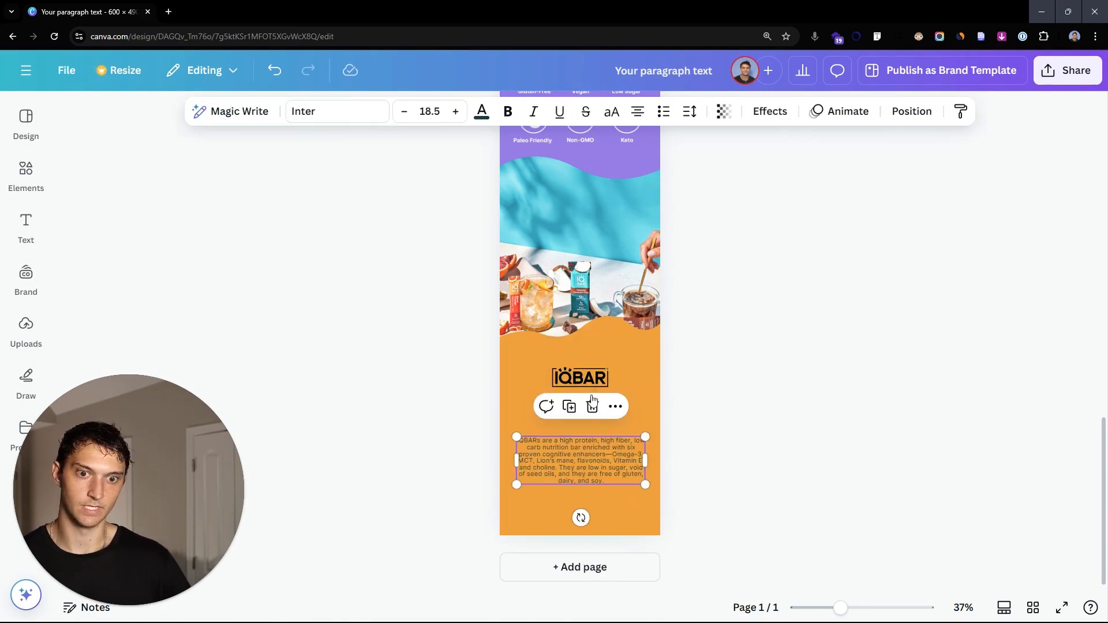
drag(604, 456, 601, 435)
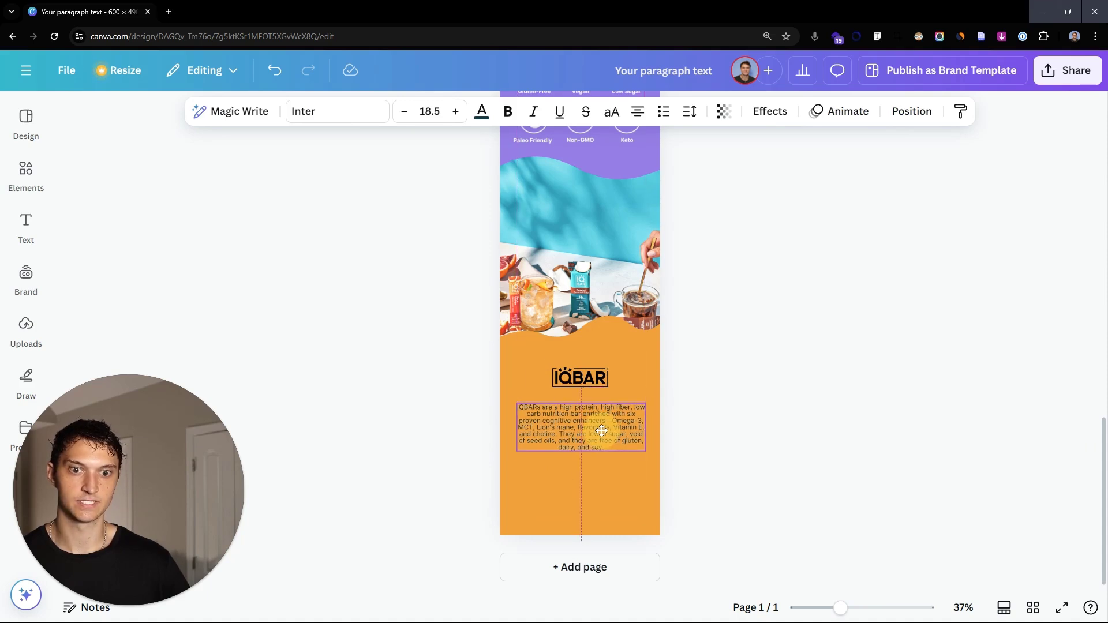
- Paste the 'No longer want to receive these emails? Unsubscribe.' line beneath the description paragraph
click(702, 506)
key(ctrl+v)
drag(597, 504, 622, 465)
scroll(629, 490, up, 2)
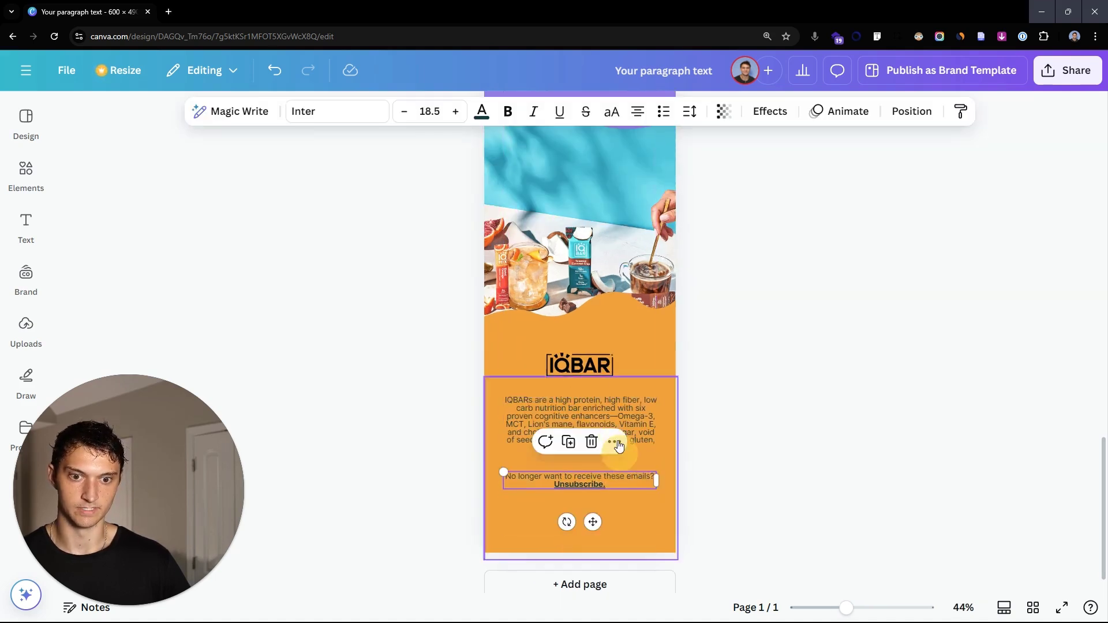
click(656, 355)
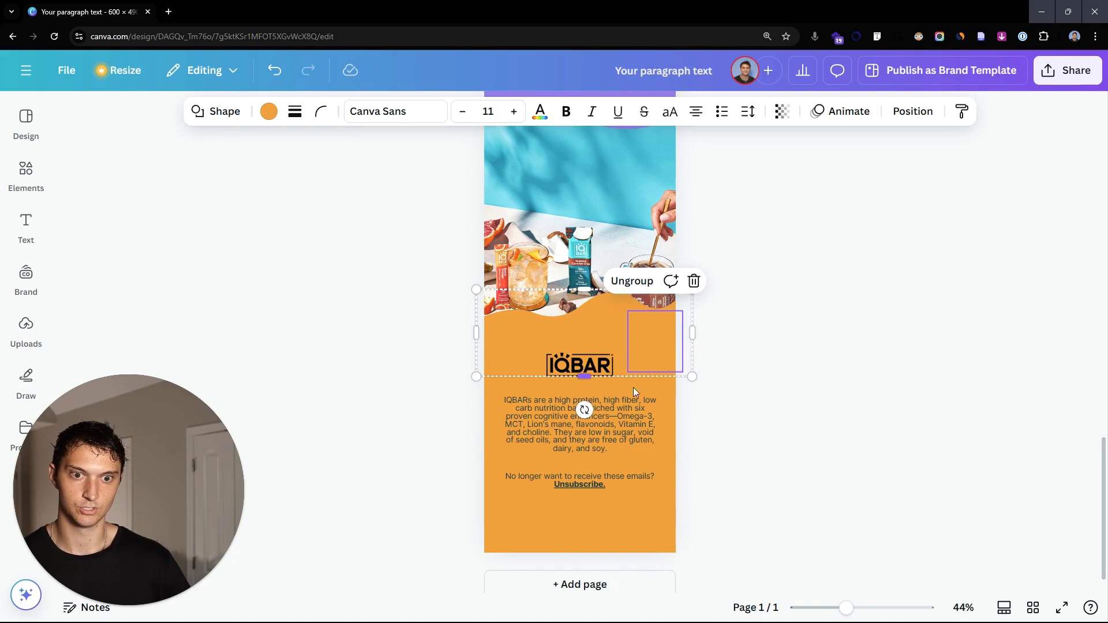
click(669, 388)
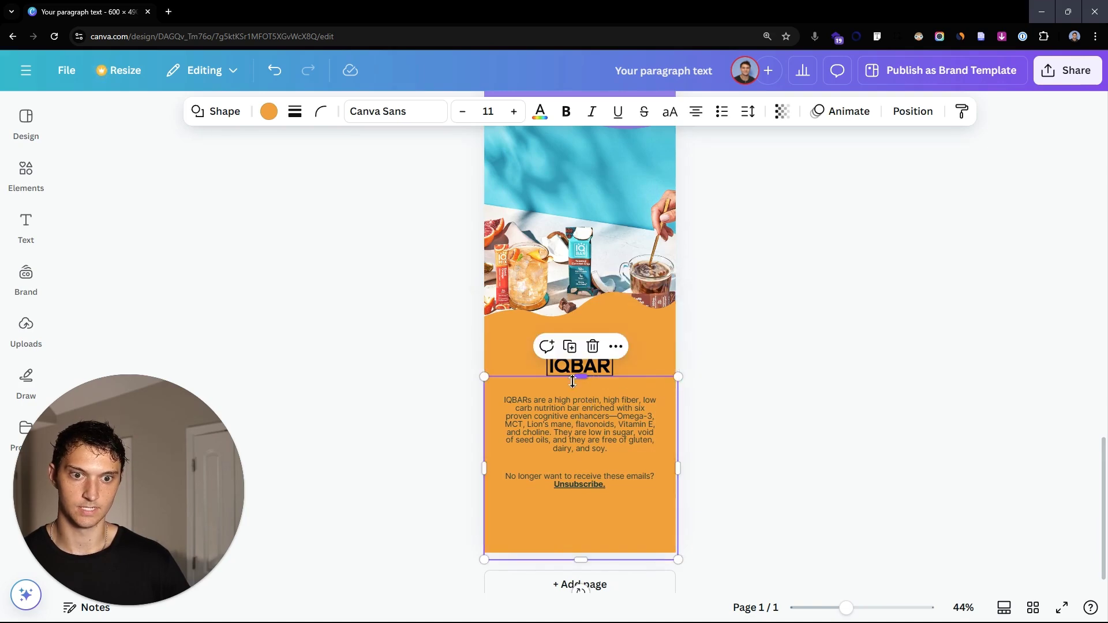
click(767, 408)
scroll(839, 395, up, 4)
scroll(837, 393, down, 3)
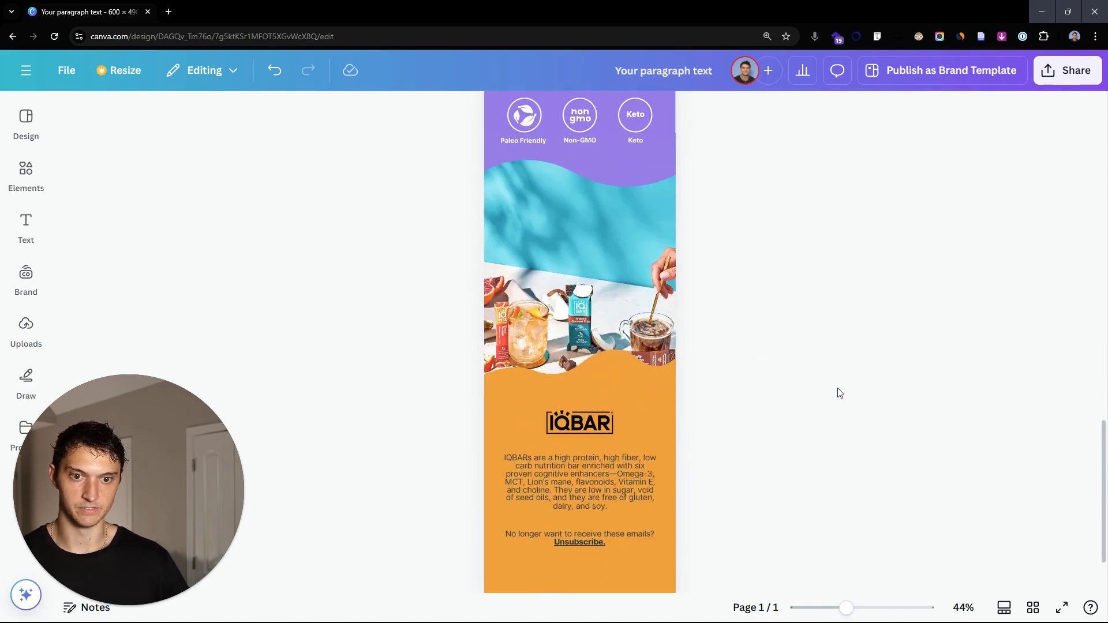
scroll(835, 390, down, 2)
scroll(828, 383, up, 2)
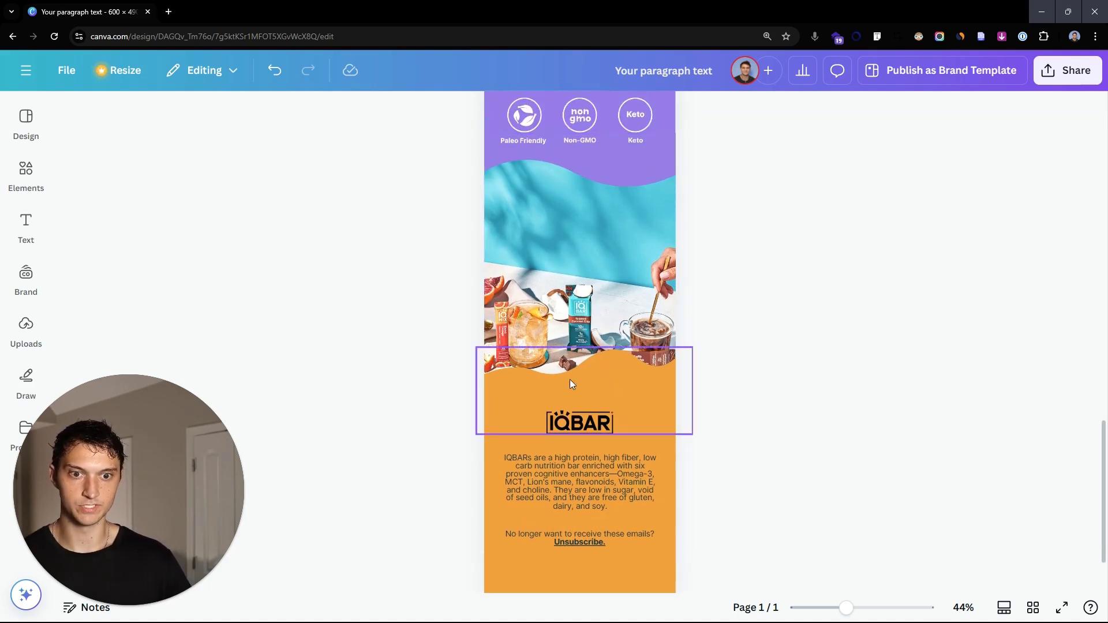
scroll(759, 333, up, 6)
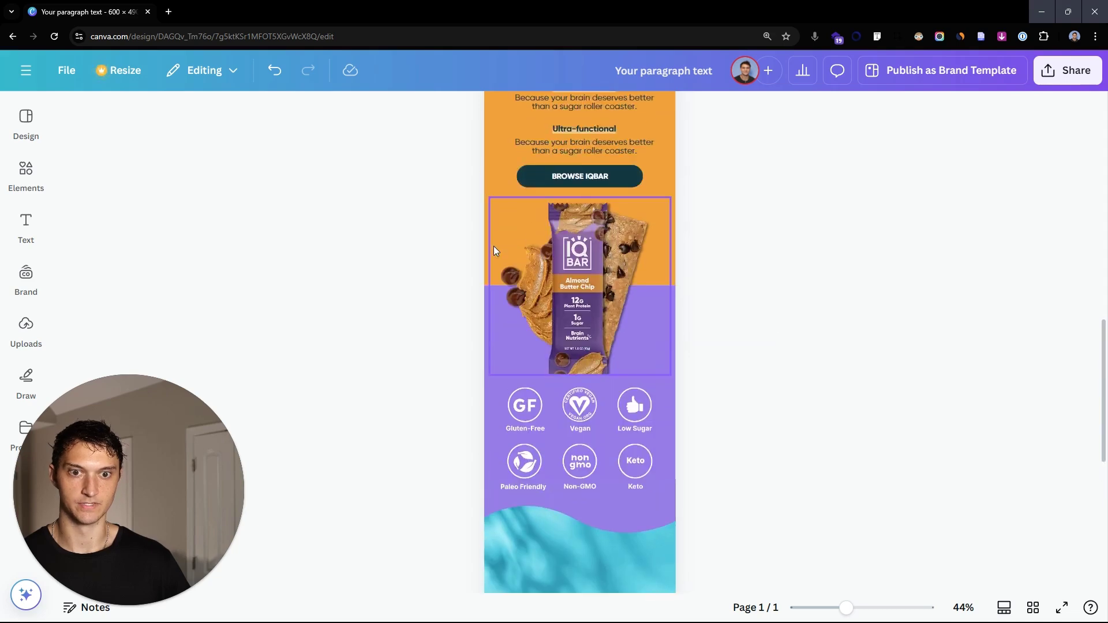
scroll(799, 287, up, 3)
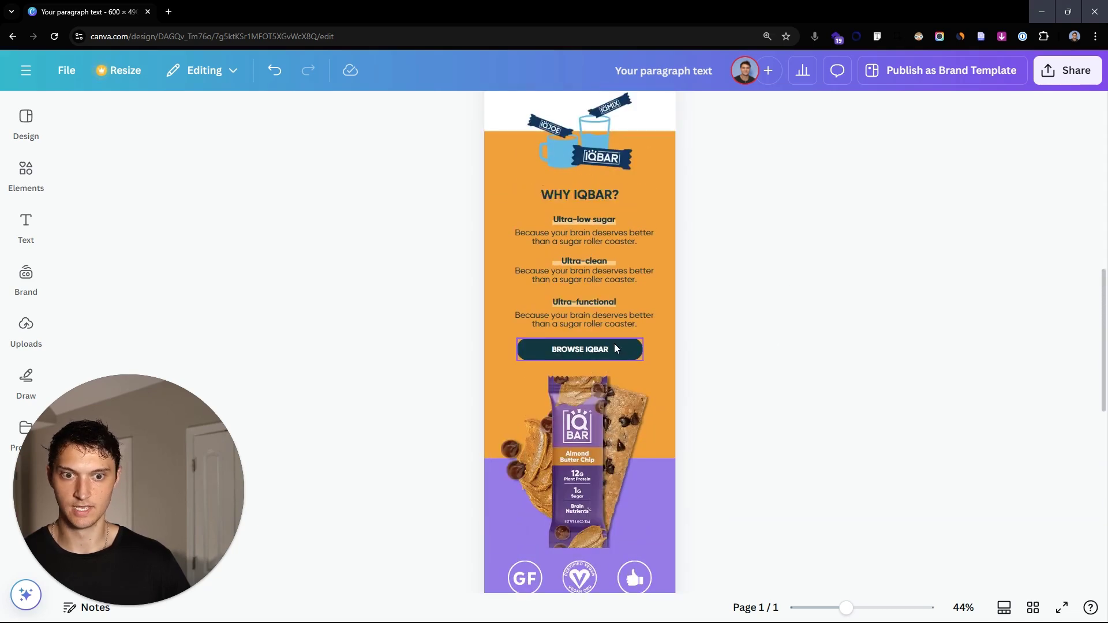
scroll(614, 343, up, 1)
scroll(656, 320, up, 1)
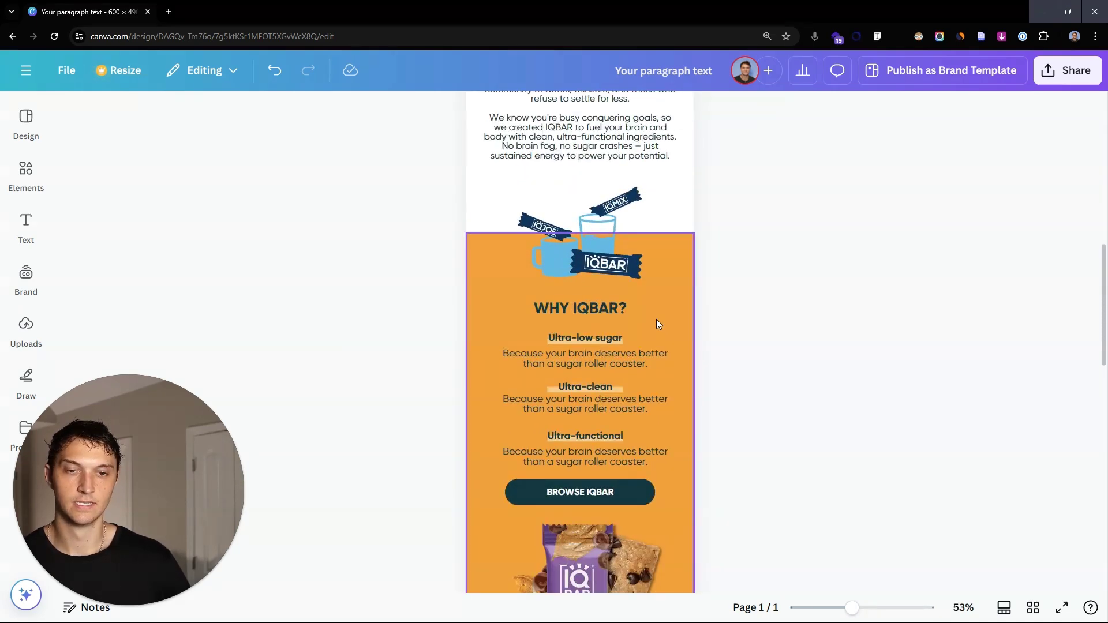
scroll(702, 345, up, 1)
scroll(715, 288, up, 3)
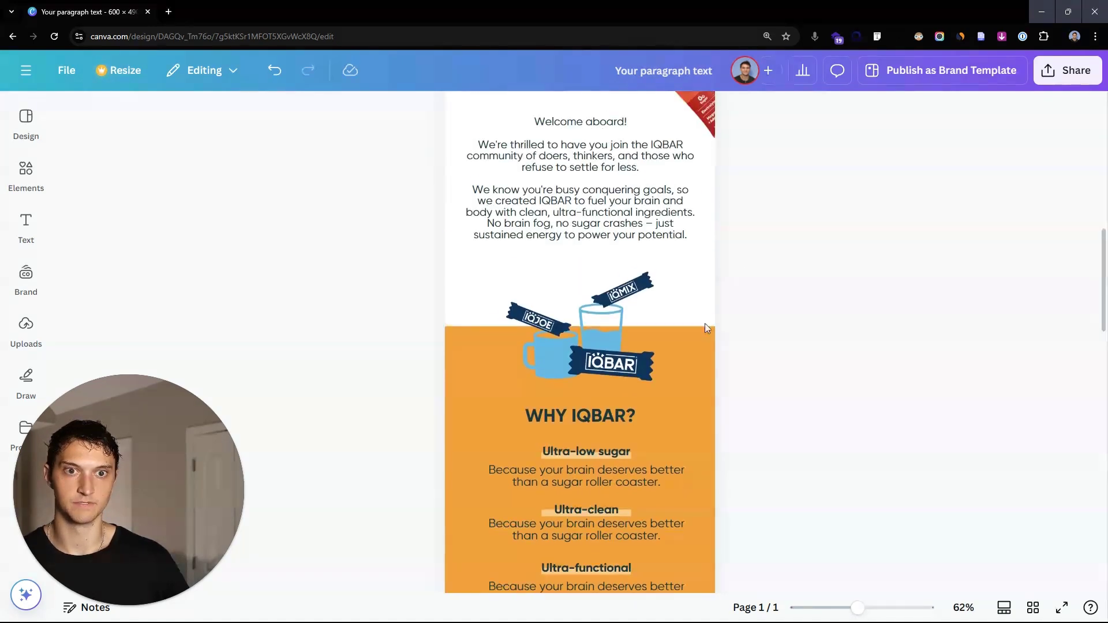
scroll(742, 303, down, 1)
scroll(742, 295, up, 2)
scroll(742, 296, up, 1)
scroll(769, 289, up, 1)
scroll(767, 289, down, 2)
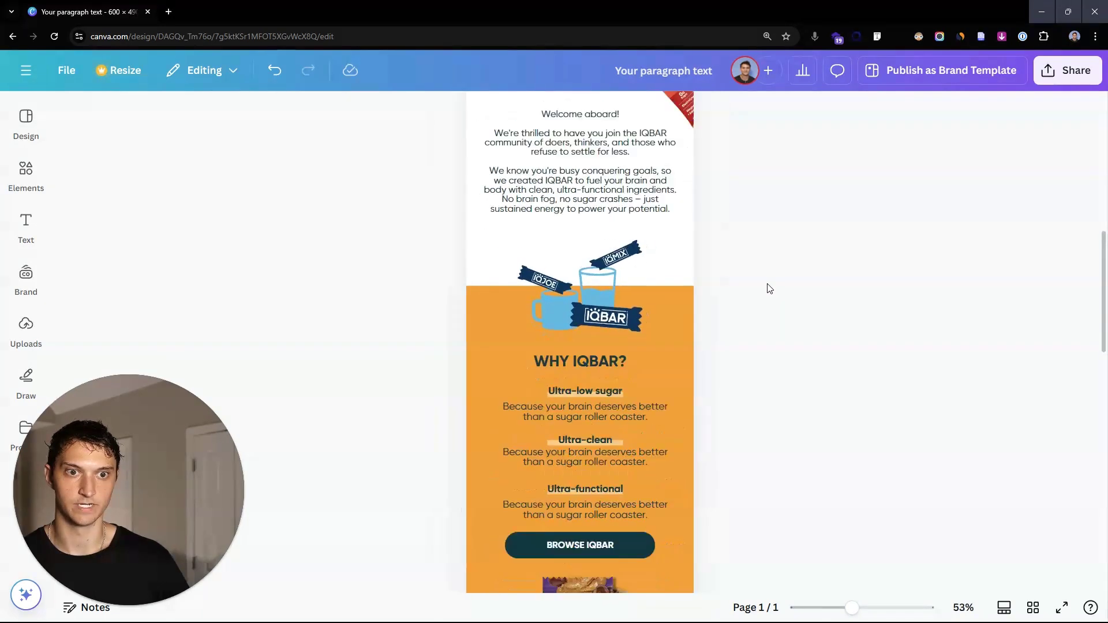
scroll(750, 272, up, 3)
scroll(728, 271, up, 1)
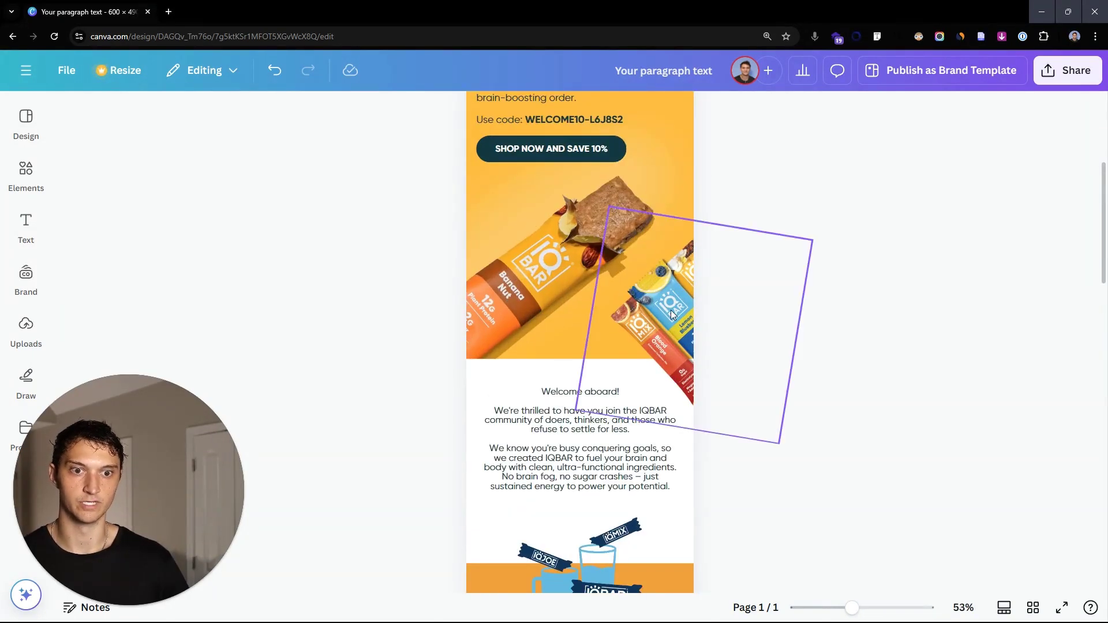
scroll(673, 315, up, 3)
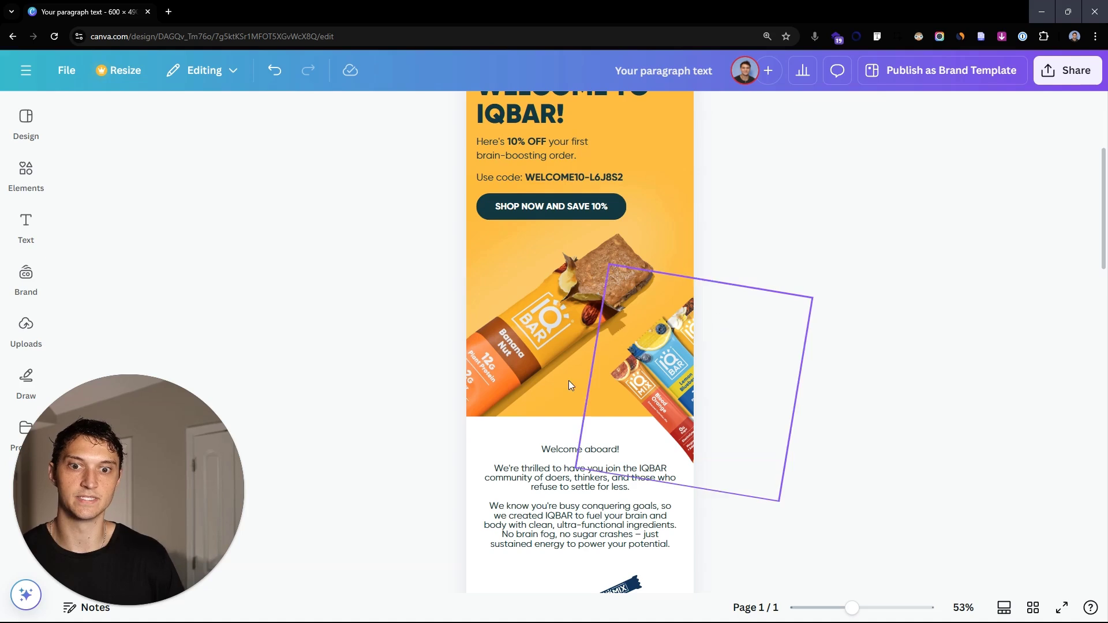
scroll(785, 346, up, 3)
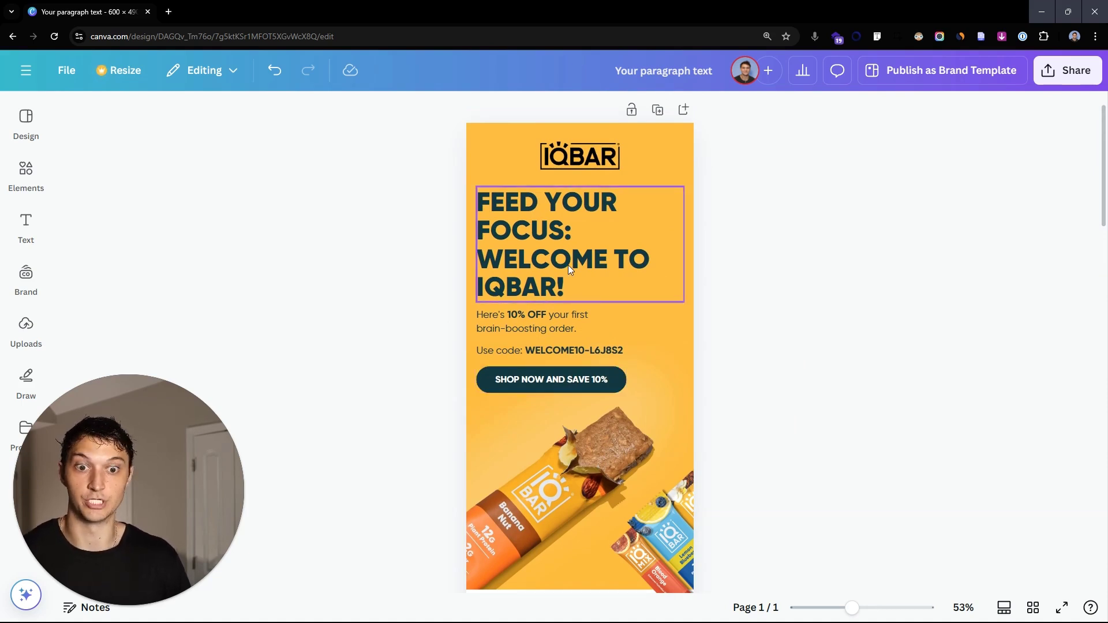
scroll(725, 324, down, 2)
scroll(726, 327, up, 1)
scroll(733, 340, down, 1)
scroll(739, 352, up, 2)
scroll(742, 350, down, 1)
scroll(743, 340, up, 1)
scroll(737, 328, up, 1)
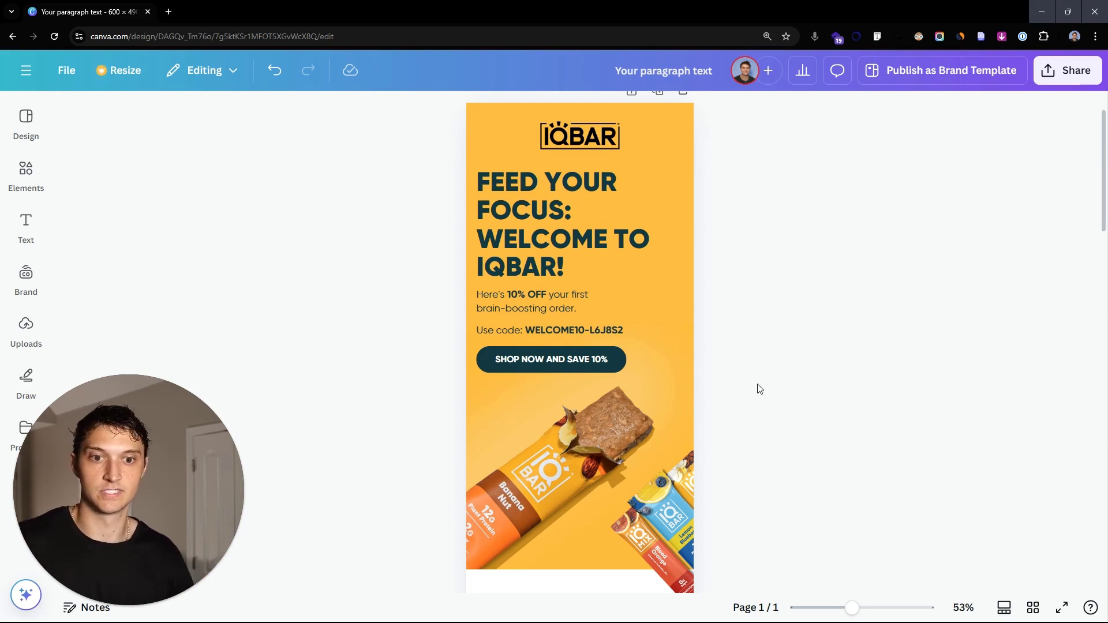
scroll(776, 375, down, 2)
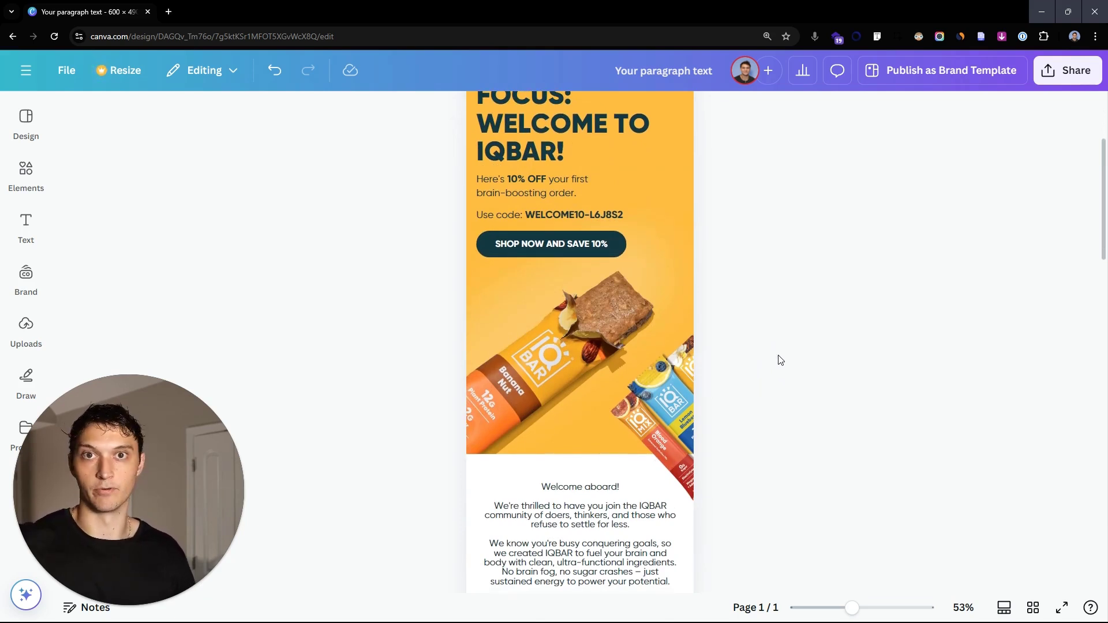
scroll(766, 345, up, 3)
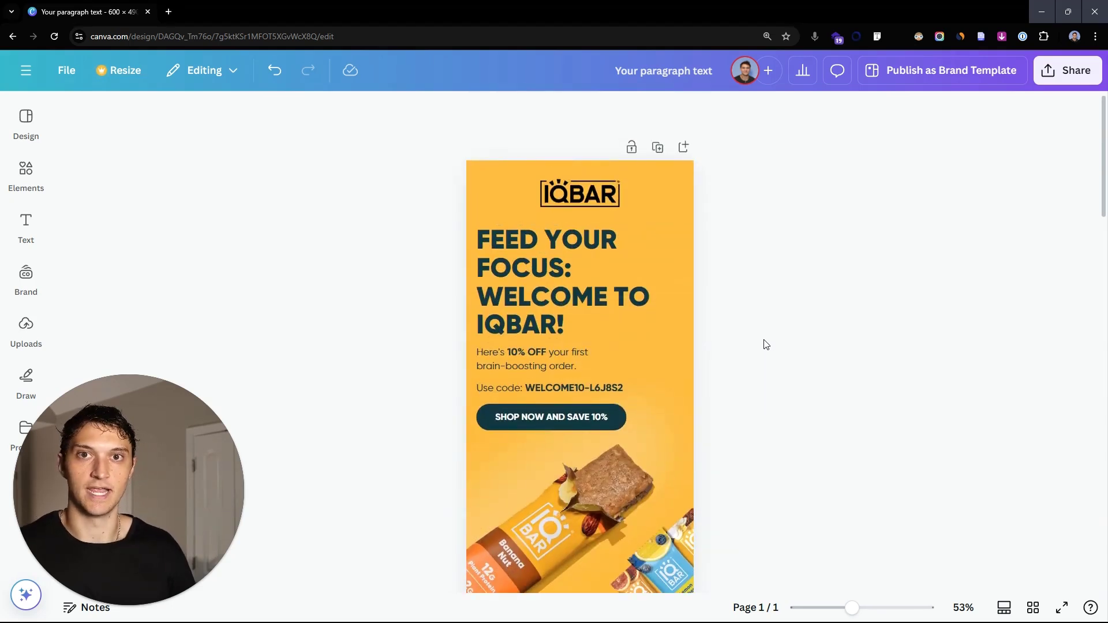